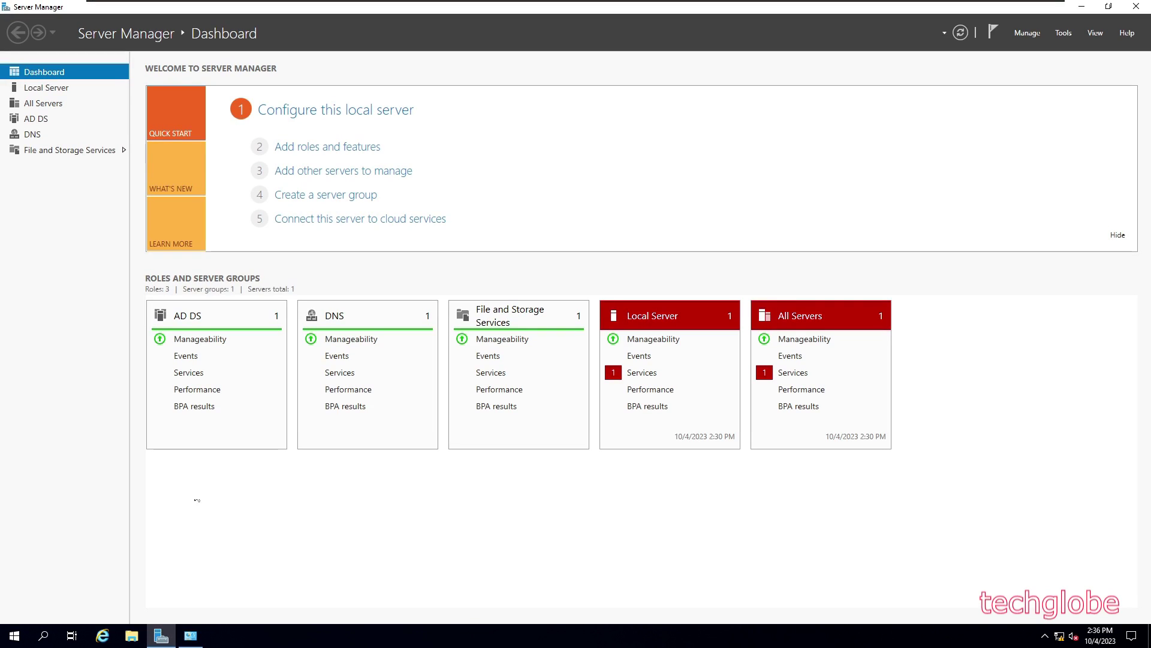
# - Check winserv-2019's Local Server properties for domain techglobe.local, then switch to the Windows Server 2022 VM
pyautogui.click(42, 88)
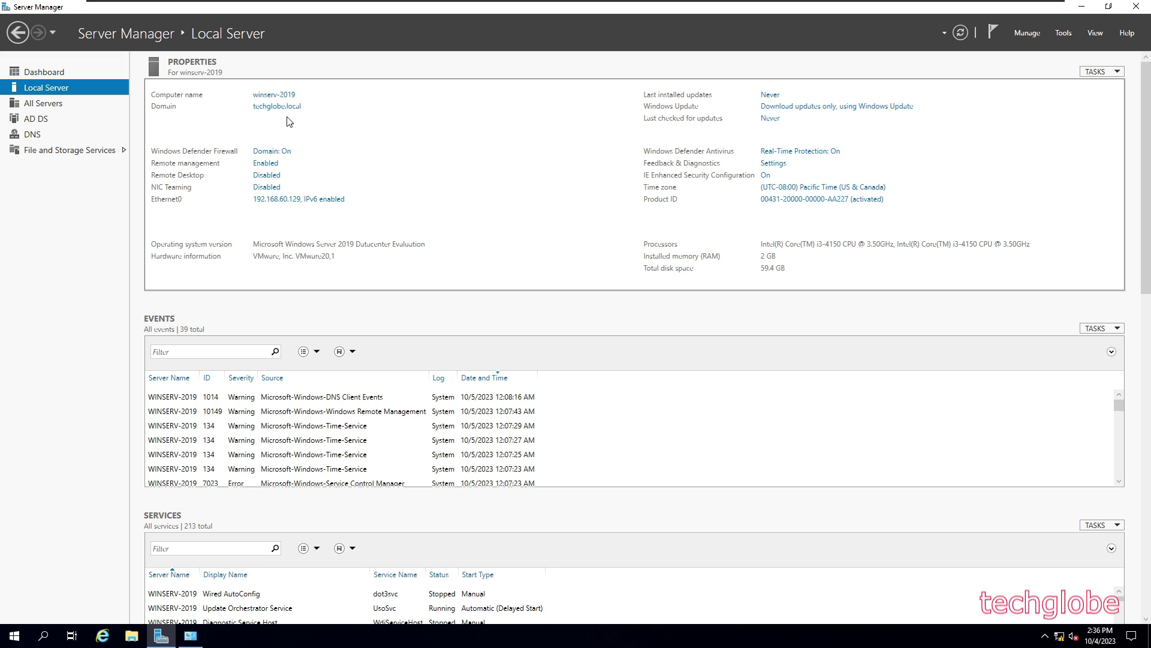
pyautogui.scroll(-2, 780, 297)
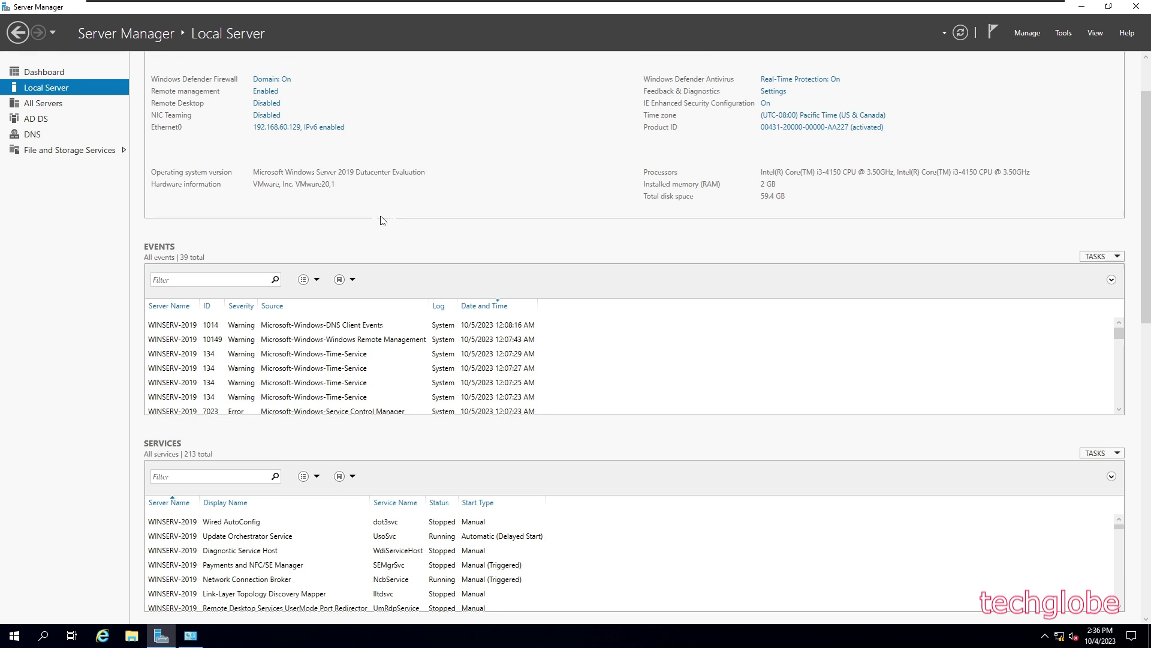
pyautogui.moveTo(680, 5)
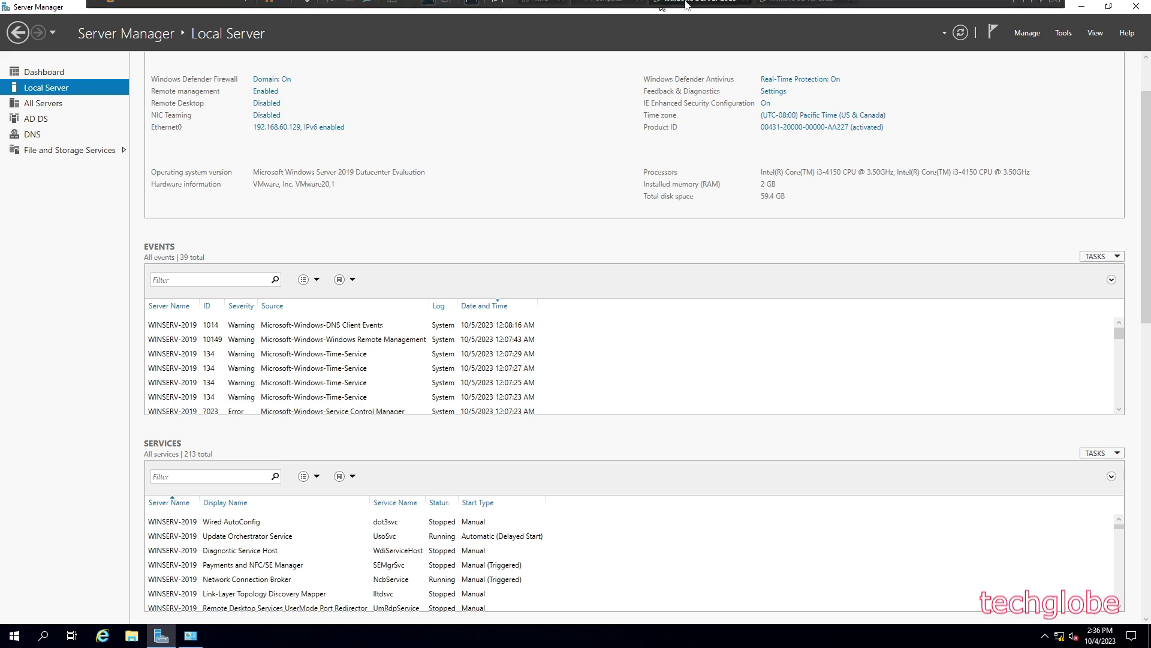
pyautogui.click(781, 8)
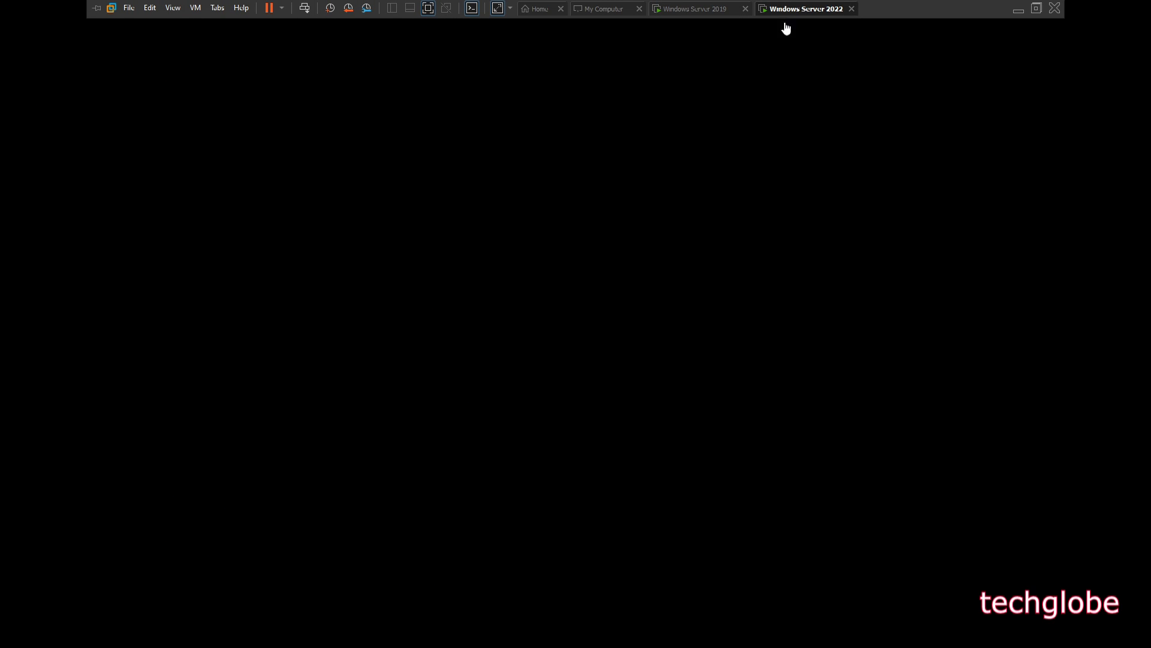
# - In the Windows Server 2022 guest, launch Server Manager, minimize it, and bring up Run with cmd
pyautogui.click(720, 167)
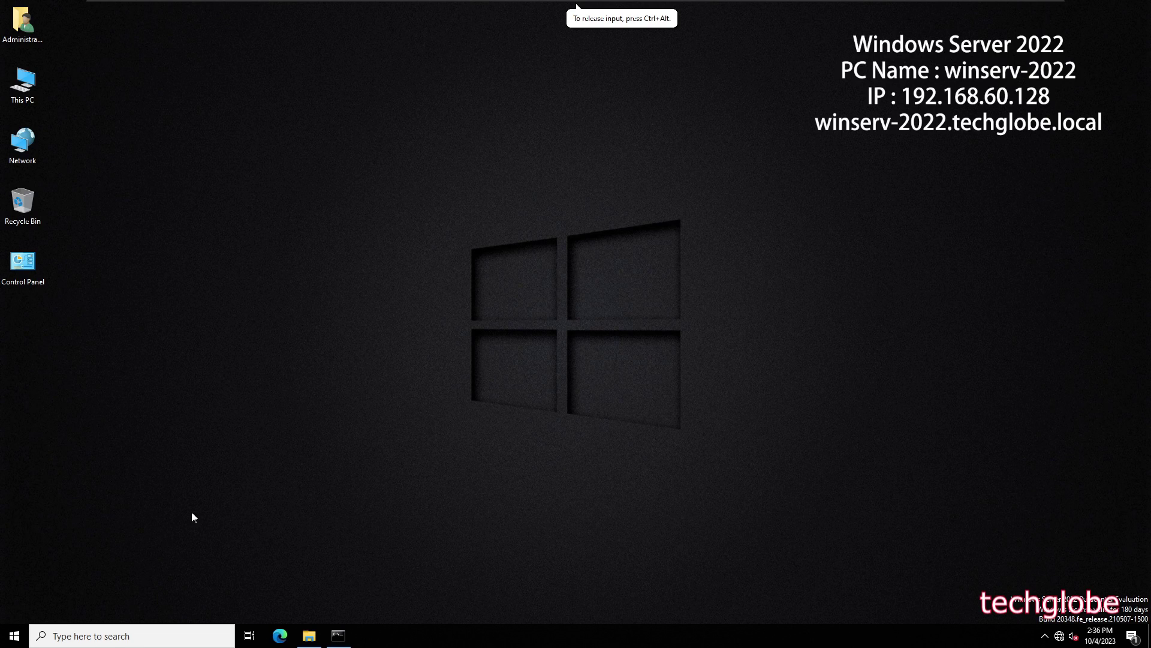
pyautogui.press('super')
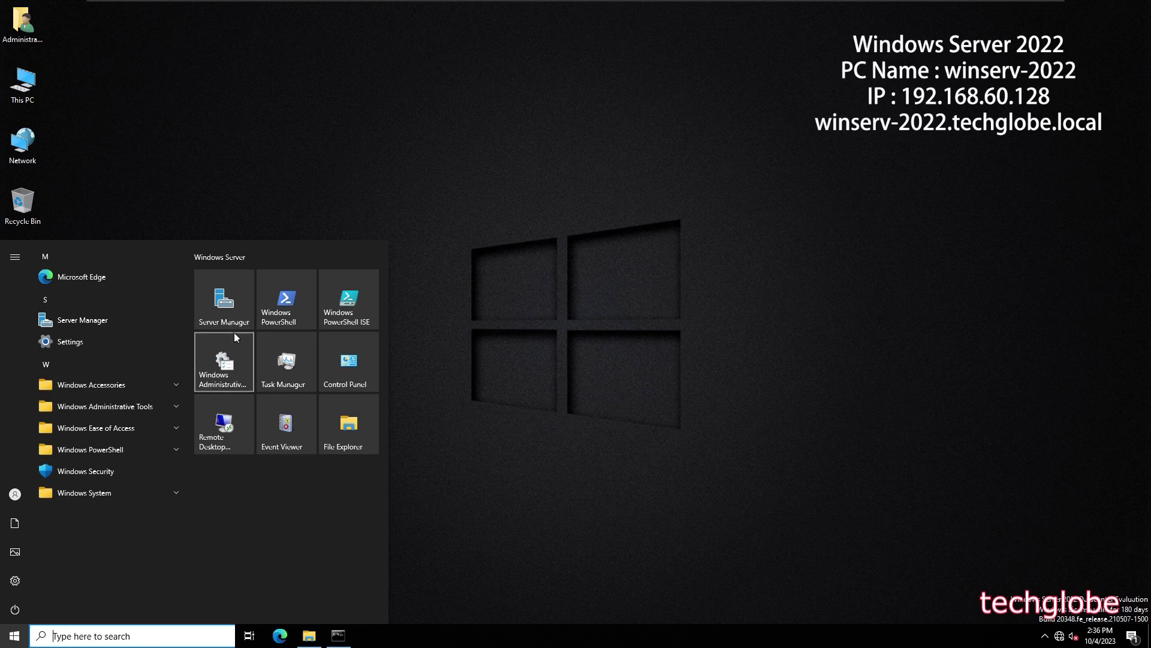
pyautogui.click(222, 311)
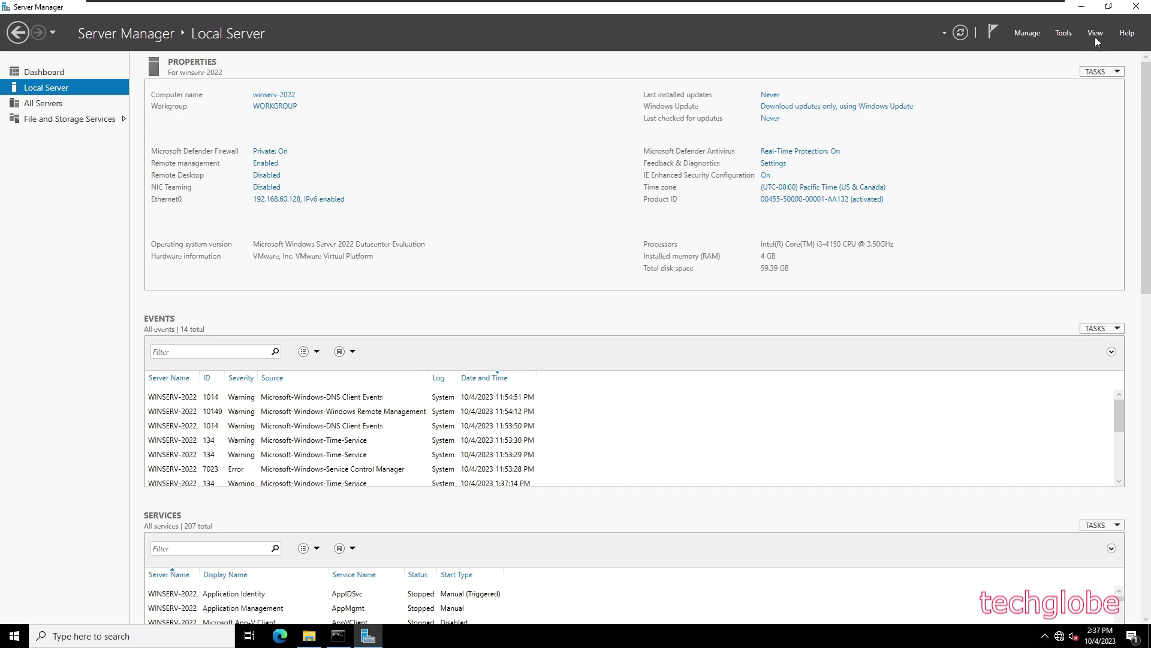
pyautogui.click(1082, 7)
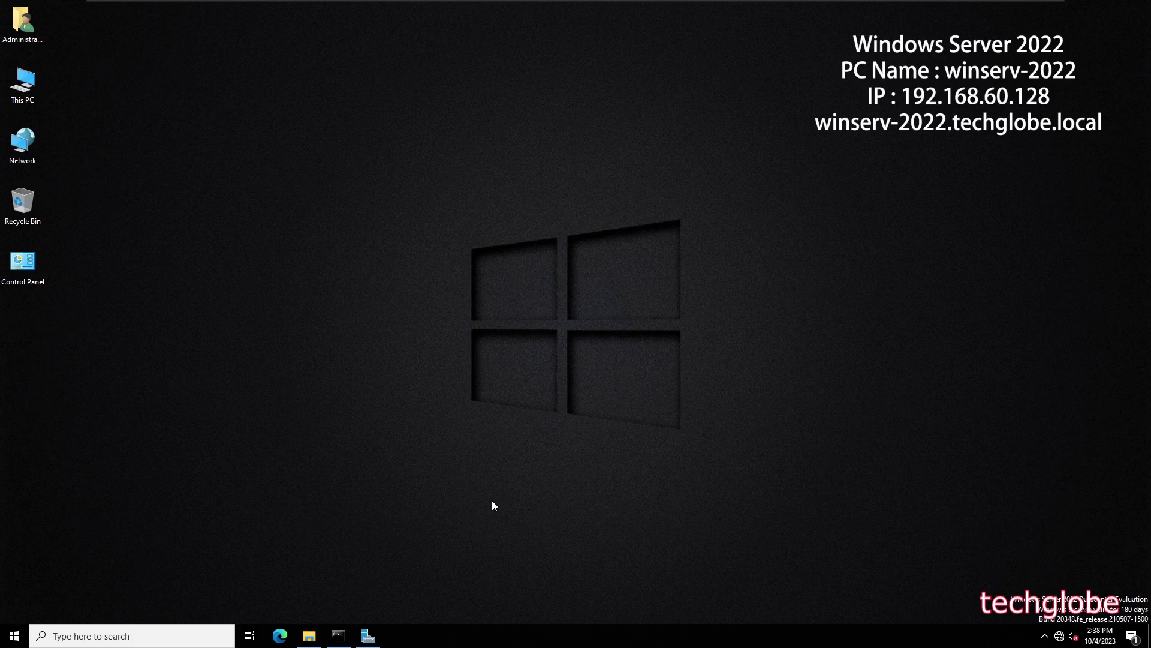
pyautogui.press('super+r')
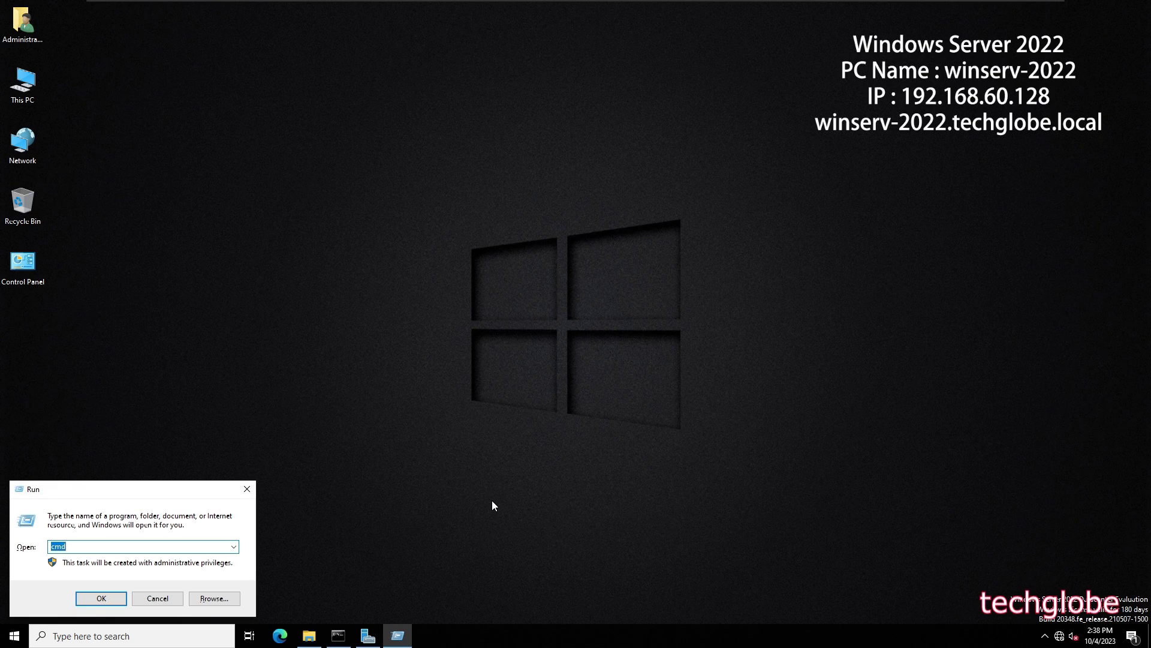
# - Start Command Prompt as administrator and open Network Connections with ncpa.cpl
pyautogui.press('Return')
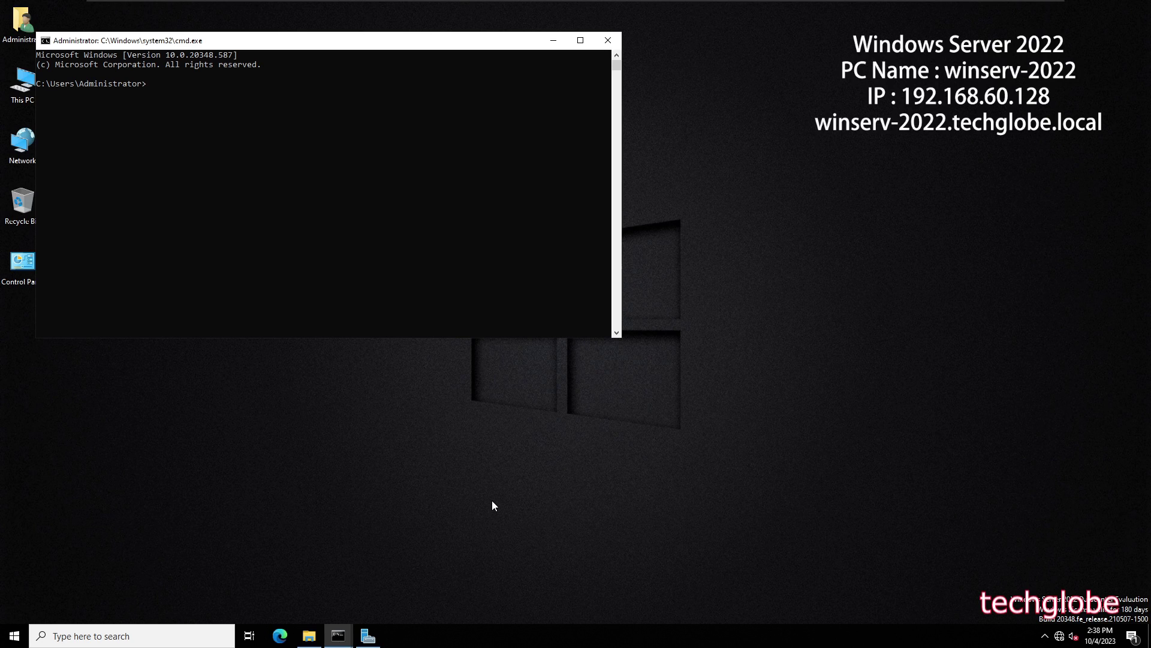
pyautogui.write('ncpa.cpl')
pyautogui.press('Return')
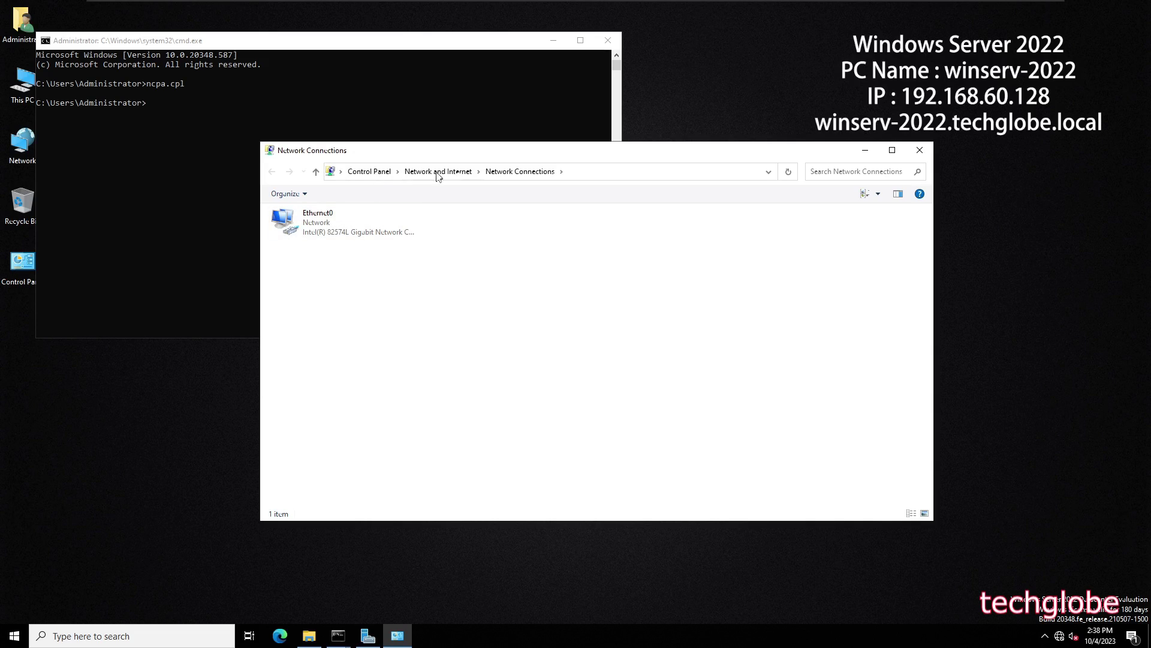
pyautogui.moveTo(445, 149); pyautogui.dragTo(470, 134)
# - Set Ethernet0's IPv4 preferred DNS server to 192.168.60.129 and save the adapter properties
pyautogui.click(432, 204)
pyautogui.rightClick(336, 203)
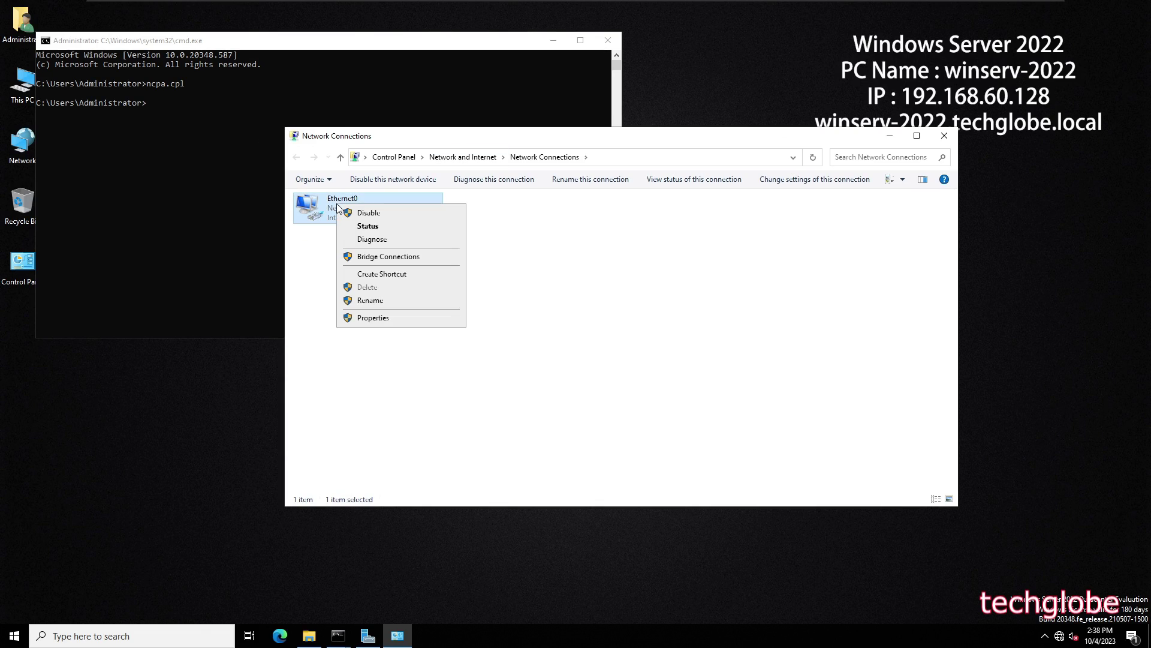
pyautogui.click(367, 318)
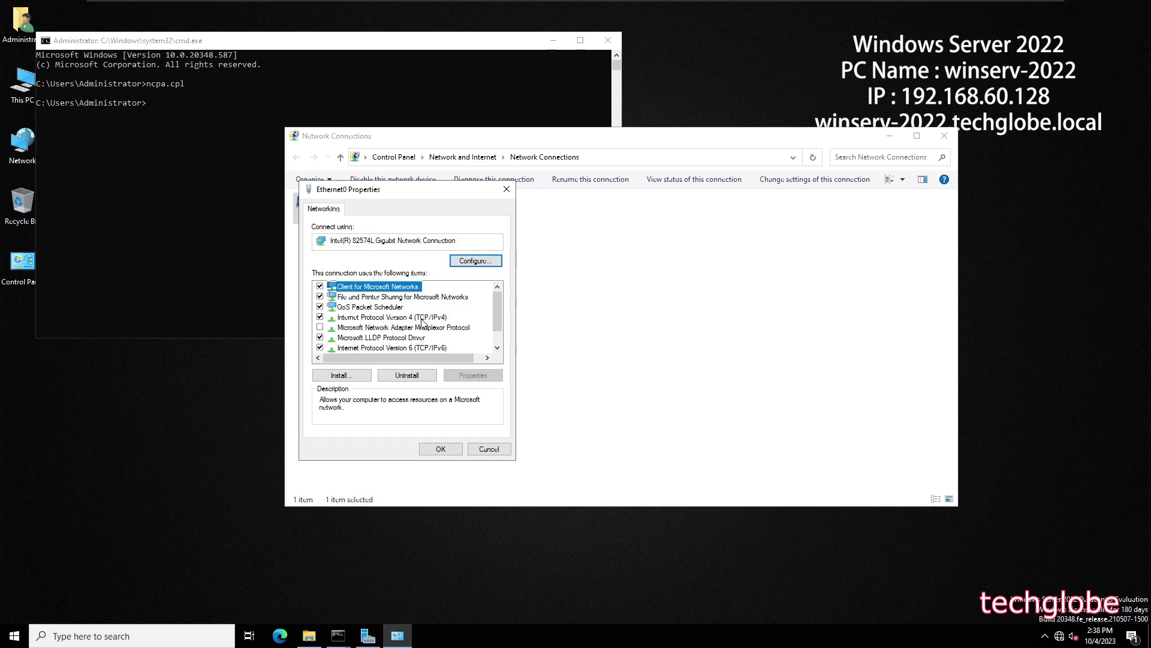
pyautogui.doubleClick(422, 321)
pyautogui.moveTo(473, 236); pyautogui.dragTo(588, 180)
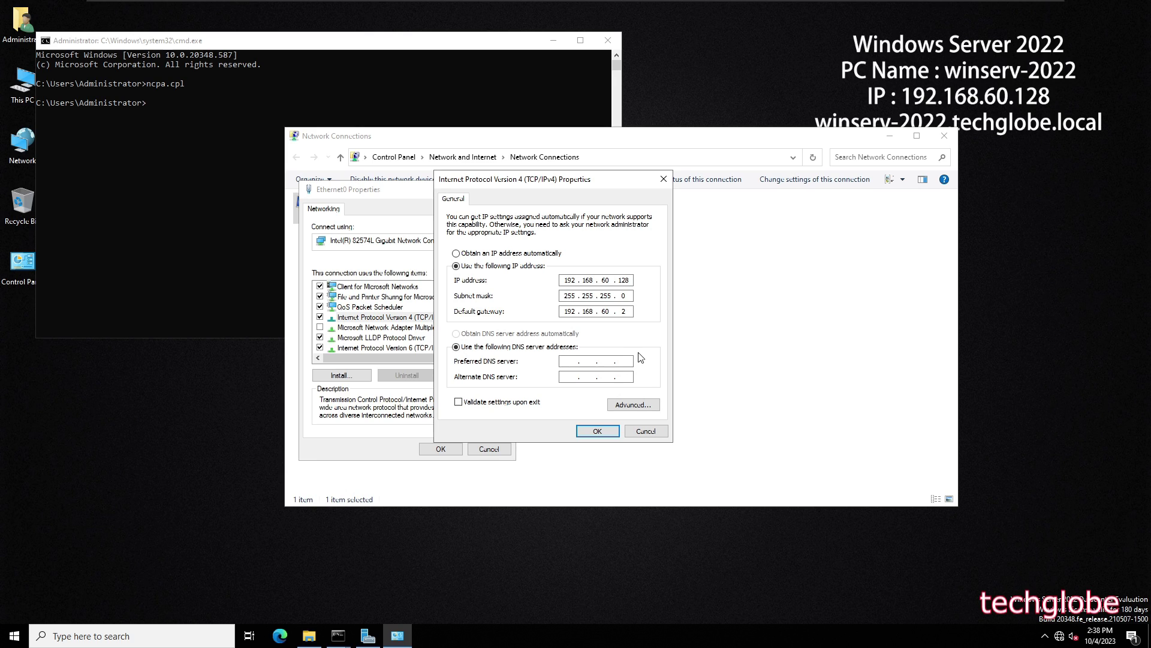
pyautogui.write('192 . 168 . 60 . 129')
pyautogui.click(598, 430)
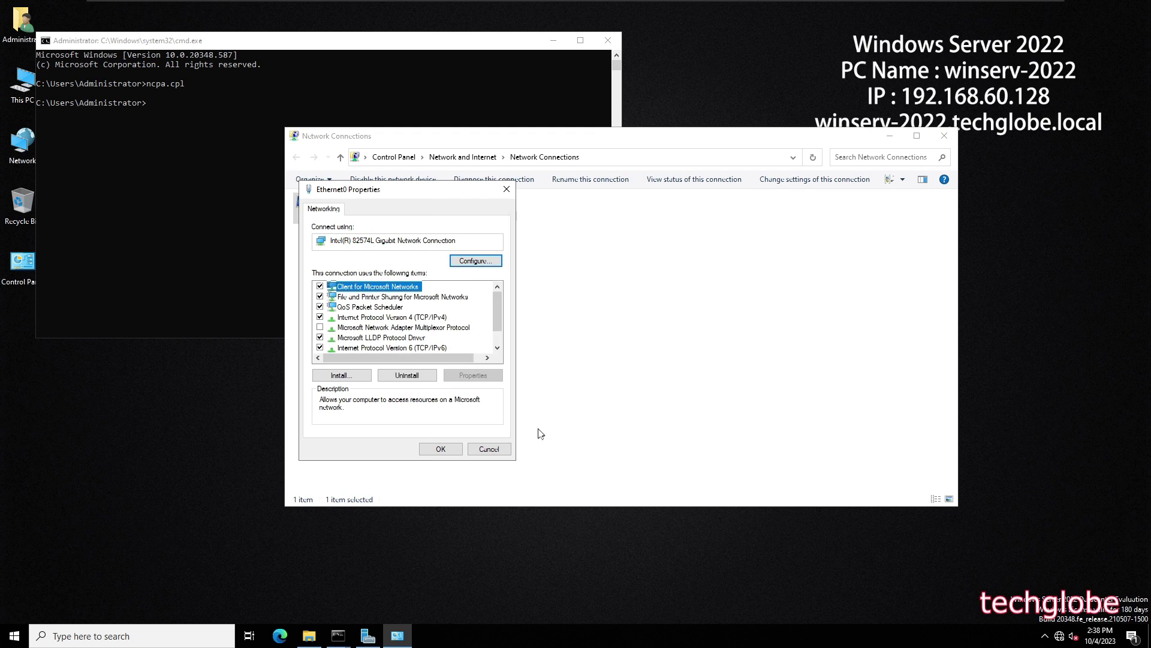
pyautogui.click(488, 448)
pyautogui.moveTo(487, 140); pyautogui.dragTo(587, 164)
pyautogui.click(250, 132)
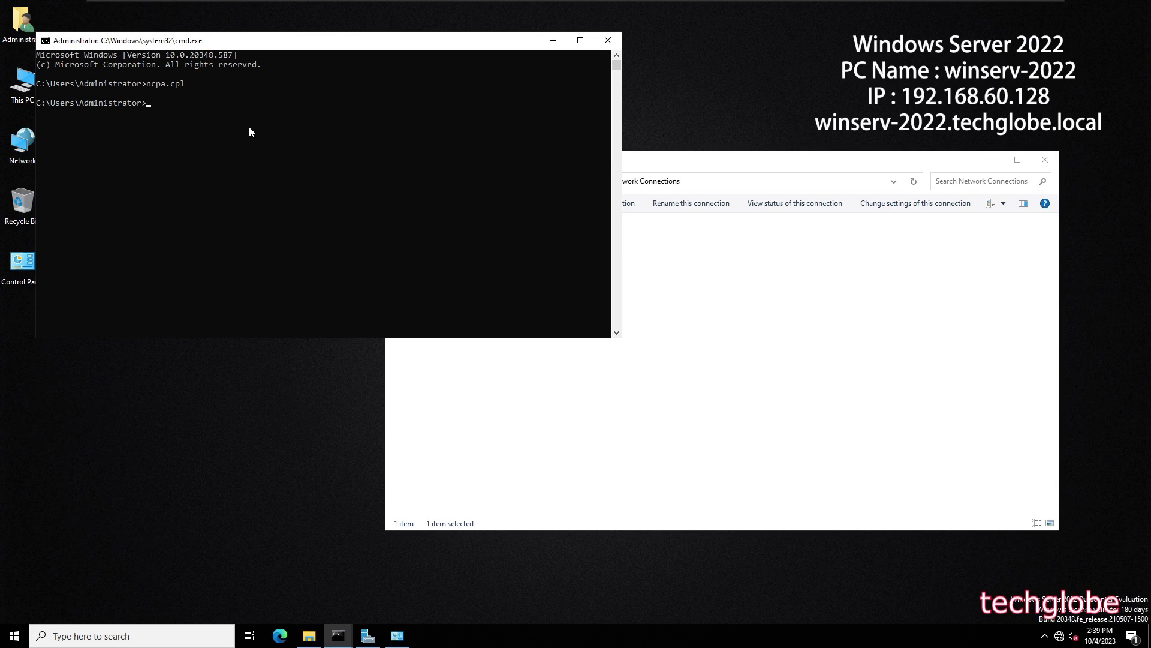
# - Ping 192.168.60.129 for four replies with 0% loss, then minimize cmd and close Network Connections
pyautogui.write('ping 192.3168.60.129')
pyautogui.press('Return')
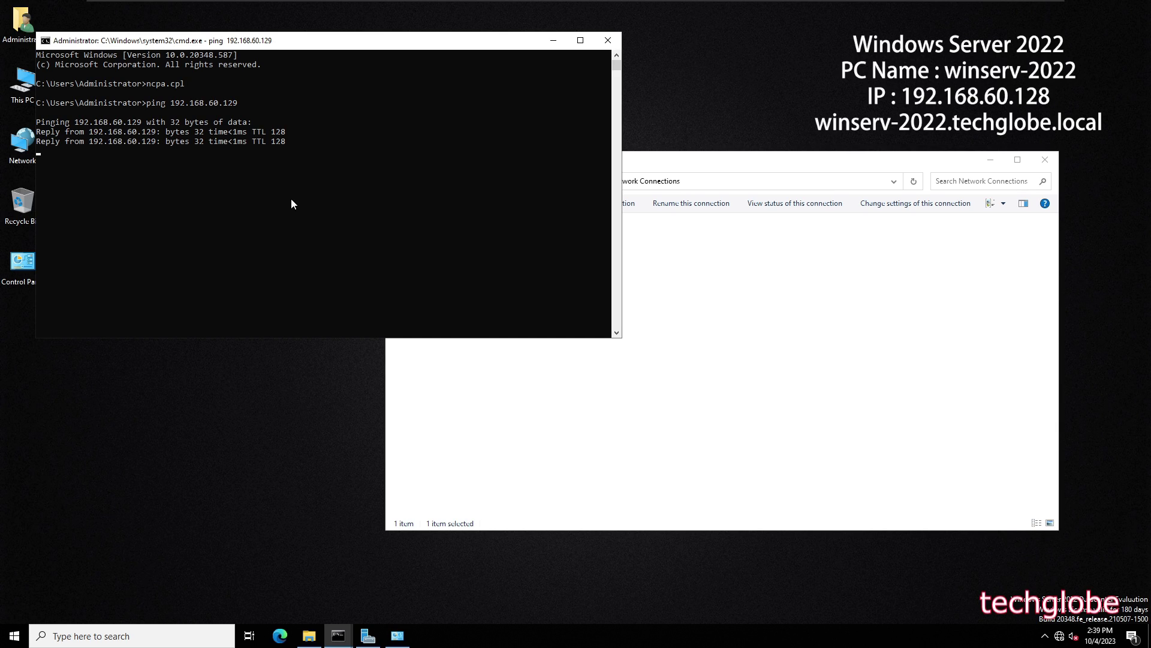
pyautogui.moveTo(250, 41); pyautogui.dragTo(298, 114)
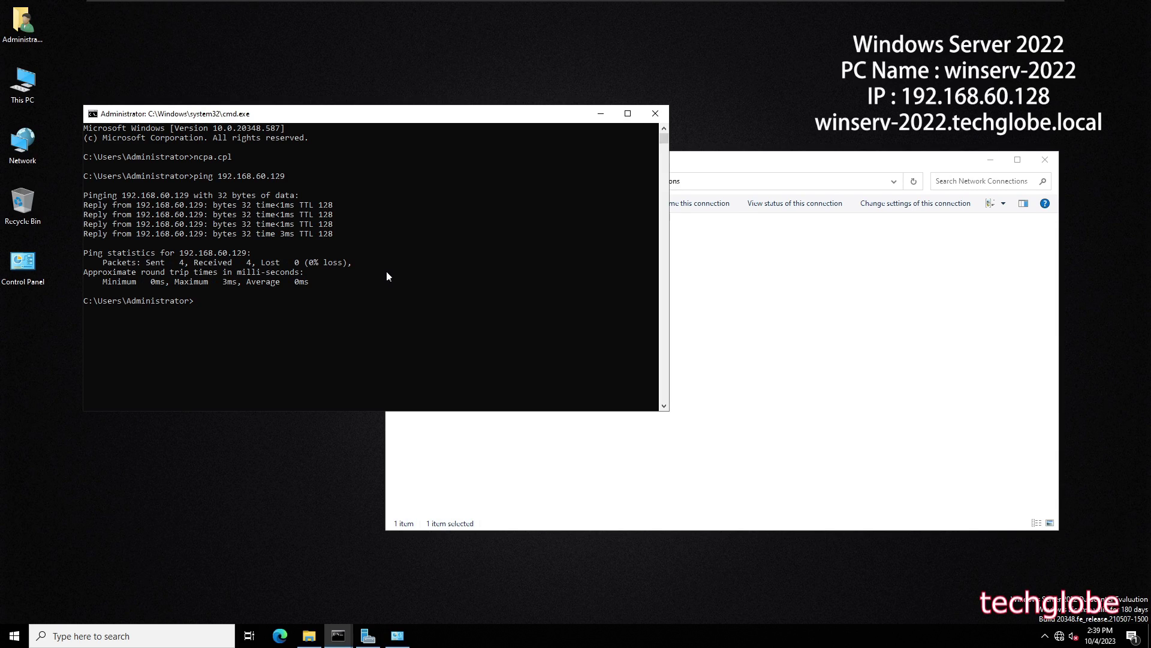
pyautogui.click(601, 112)
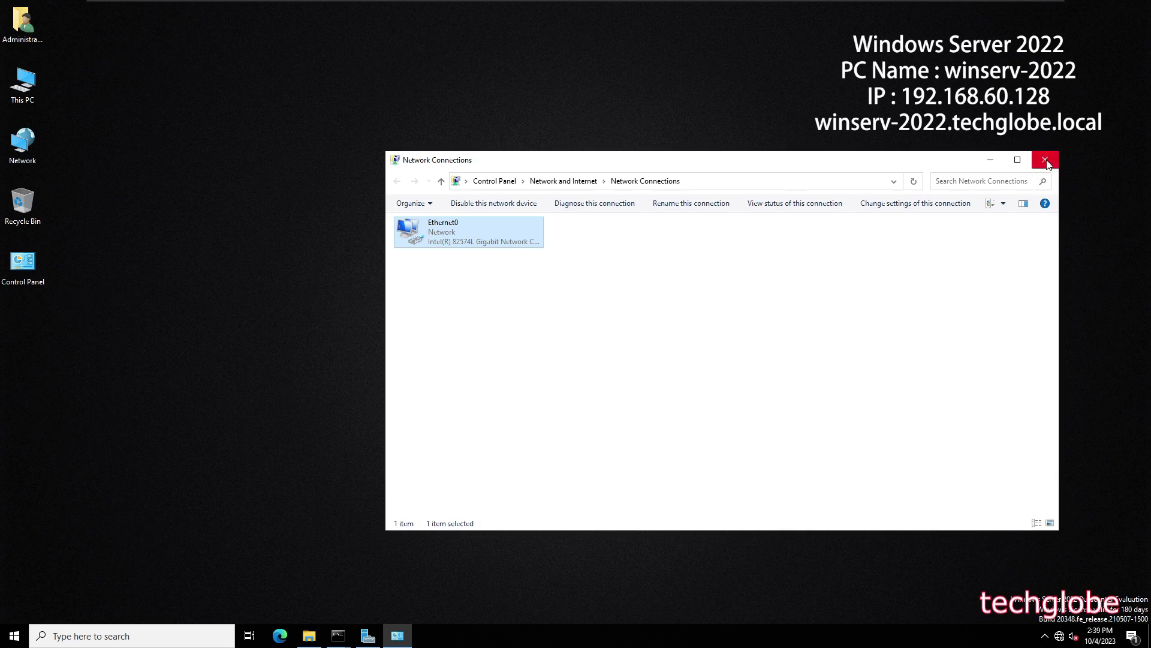
pyautogui.click(1045, 160)
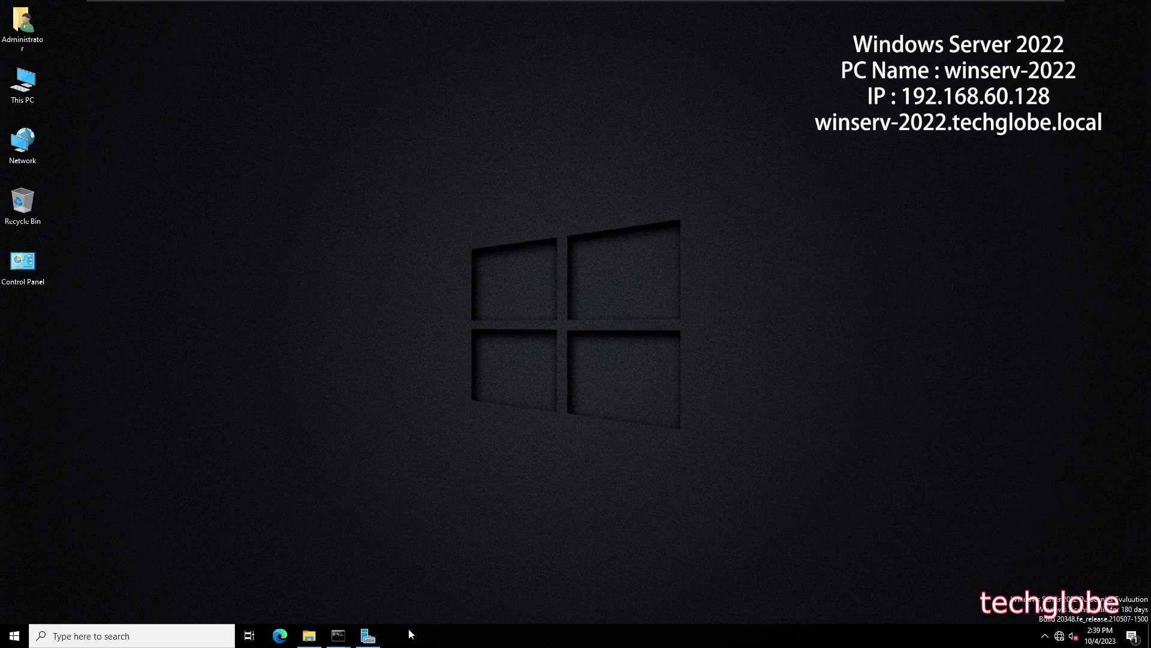
# - Start Add Roles and Features with role-based installation targeting winserv-2022
pyautogui.click(367, 635)
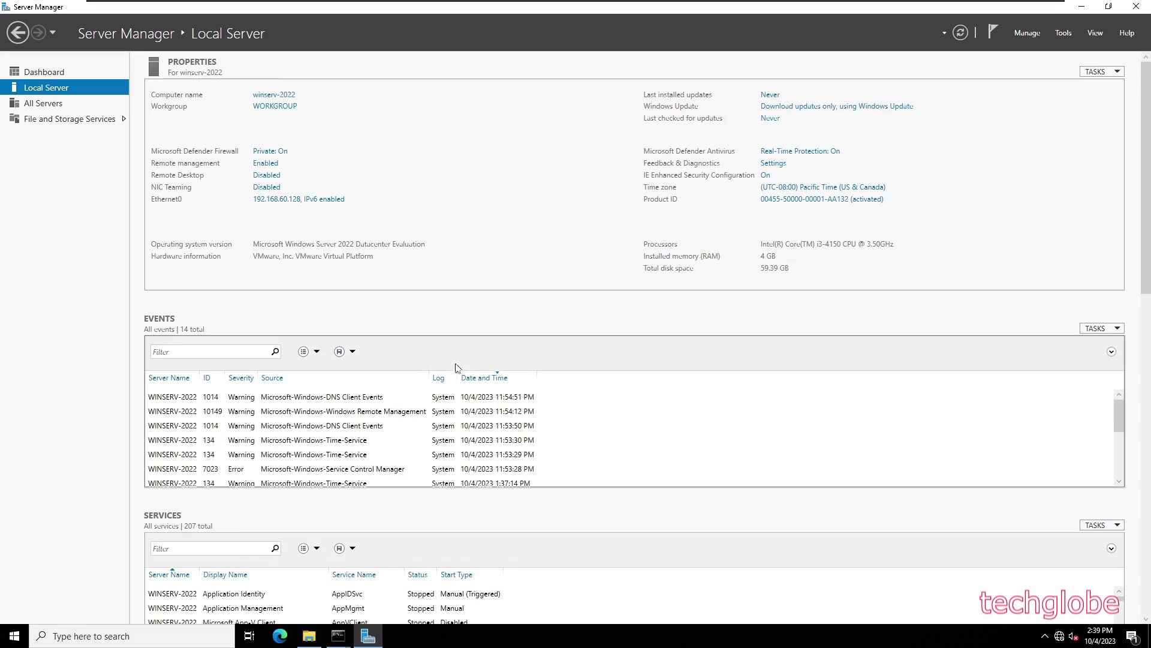
pyautogui.press('Up')
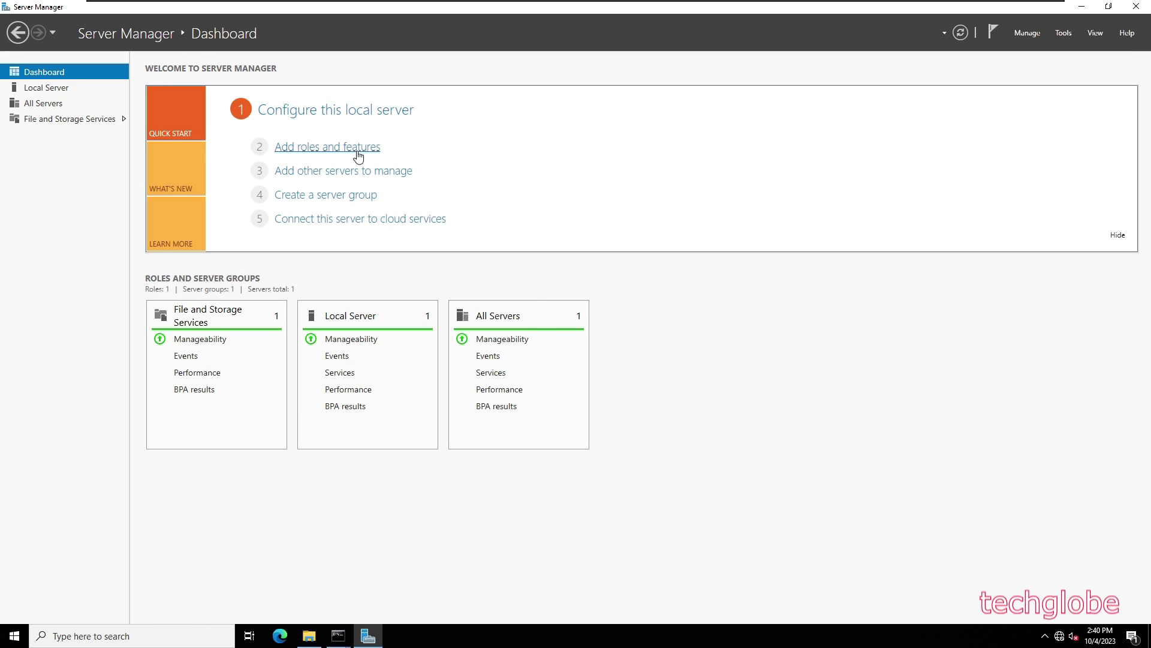
pyautogui.click(358, 155)
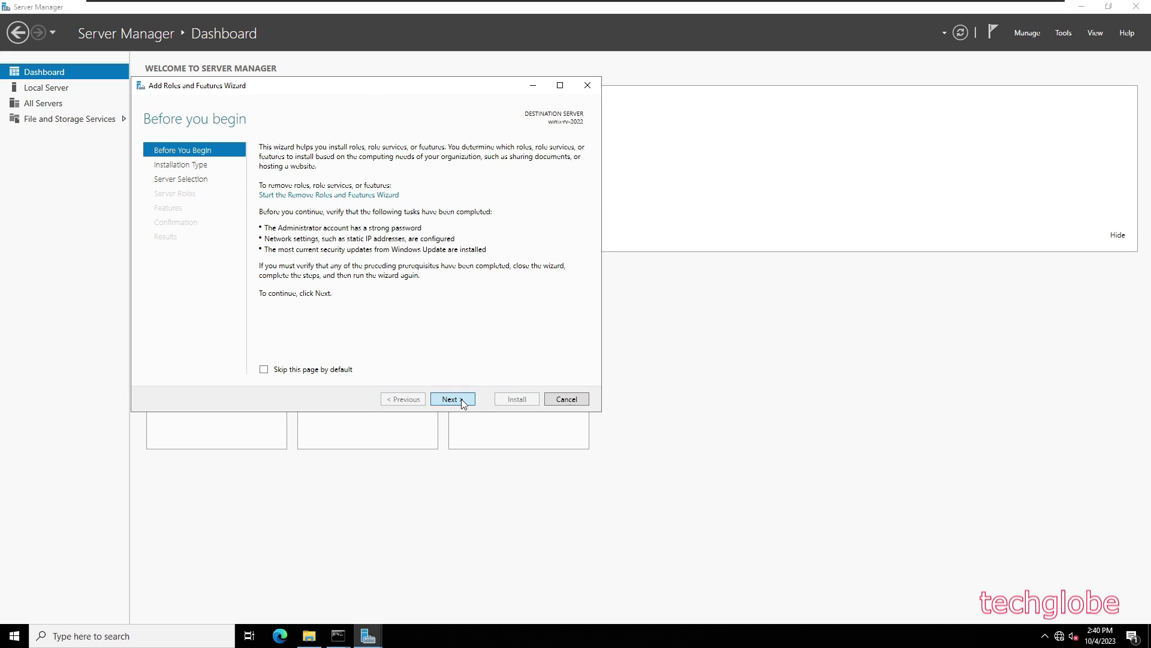
pyautogui.click(451, 399)
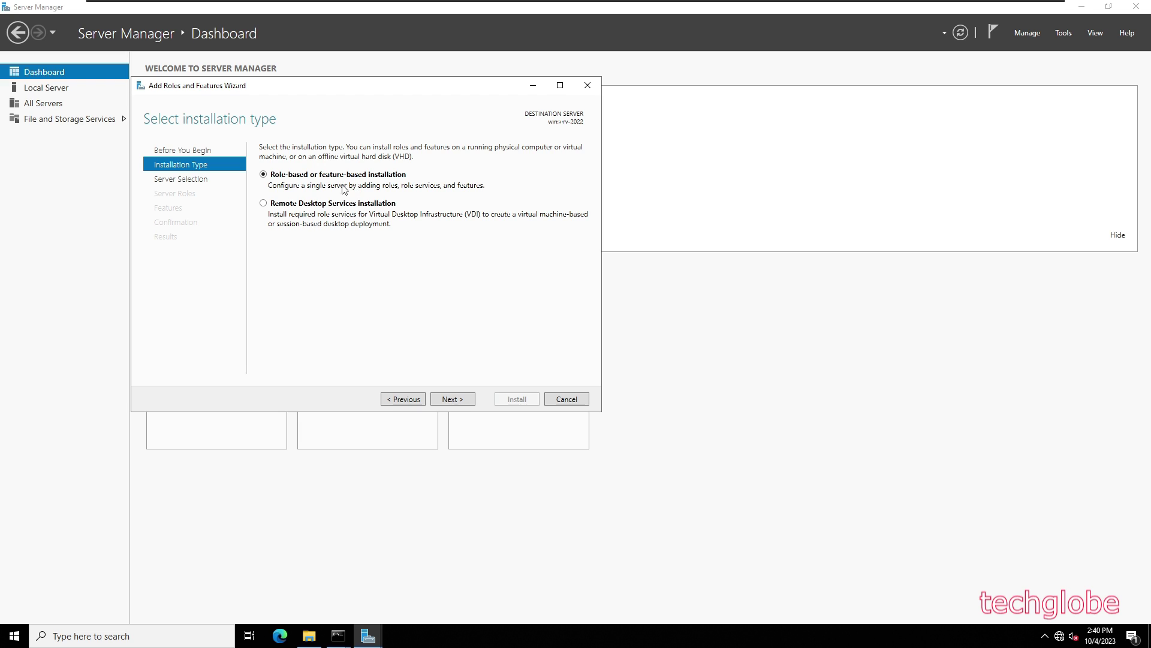
pyautogui.click(453, 398)
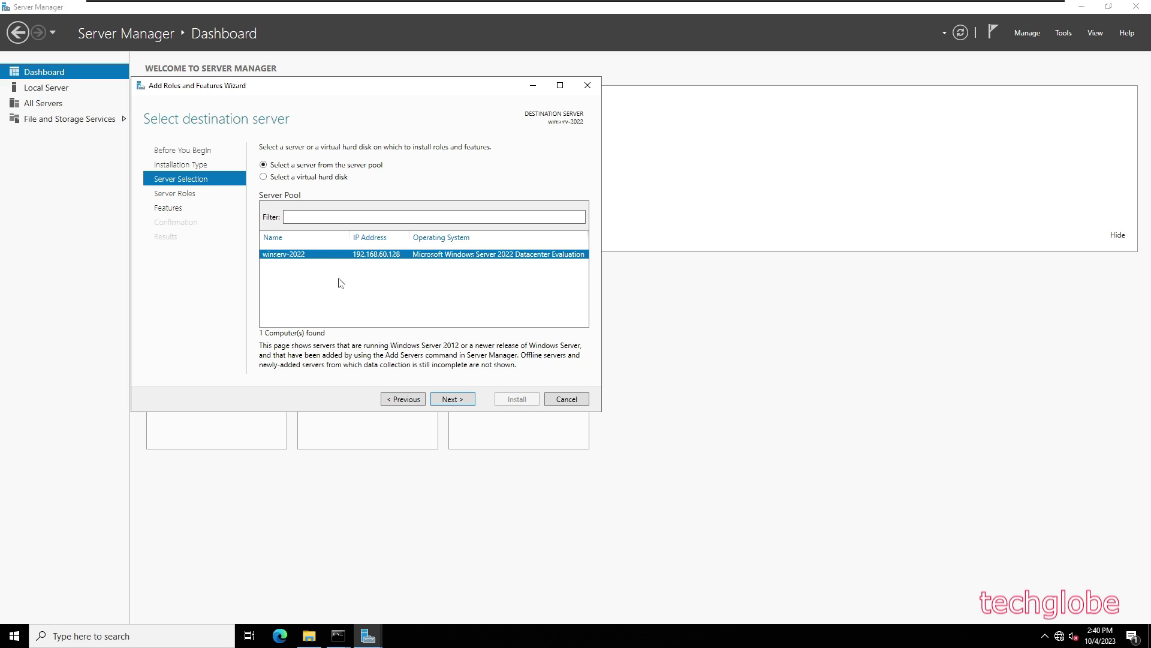
pyautogui.click(461, 400)
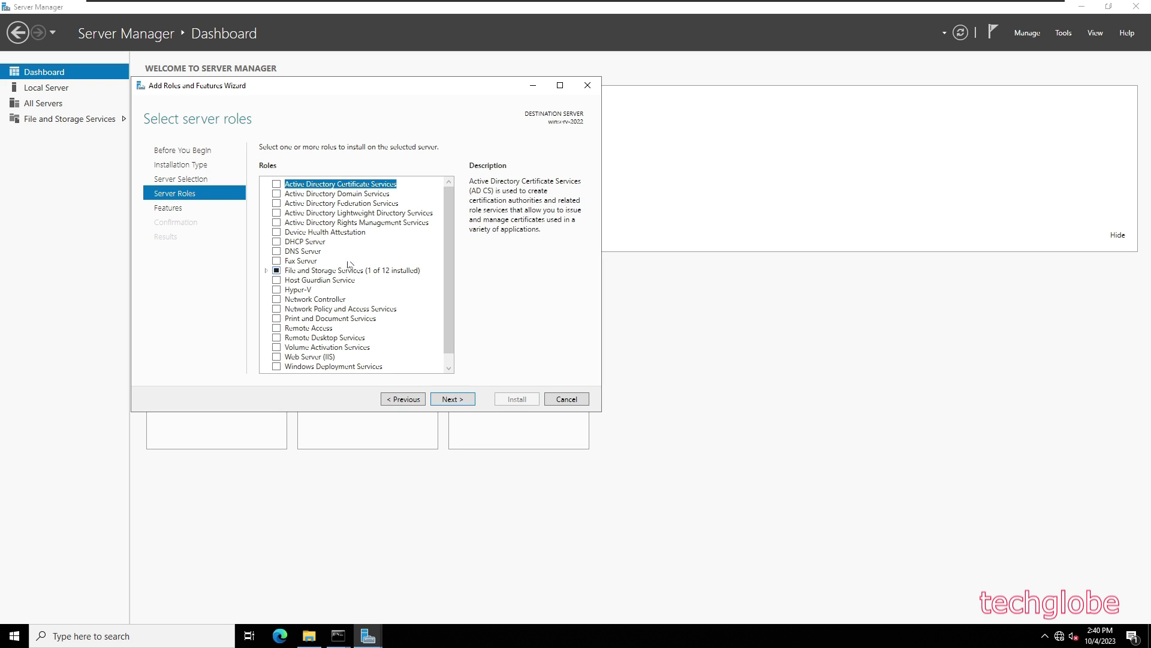
# - Install Active Directory Domain Services with its management tools, allowing automatic restart if required
pyautogui.click(276, 194)
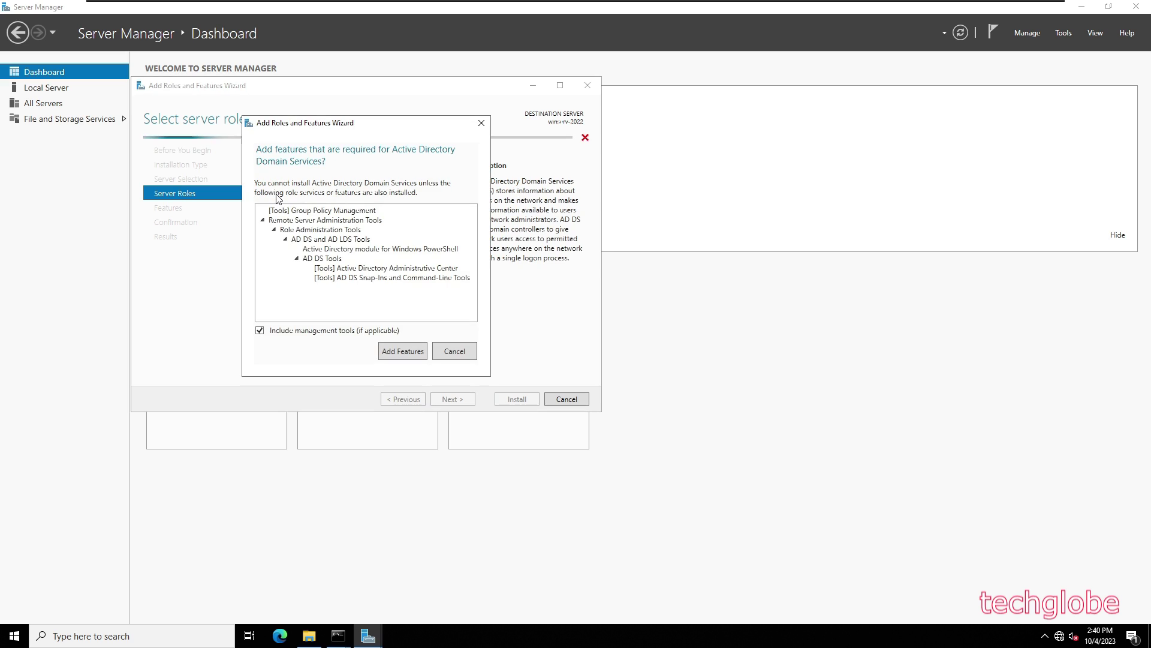
pyautogui.click(402, 351)
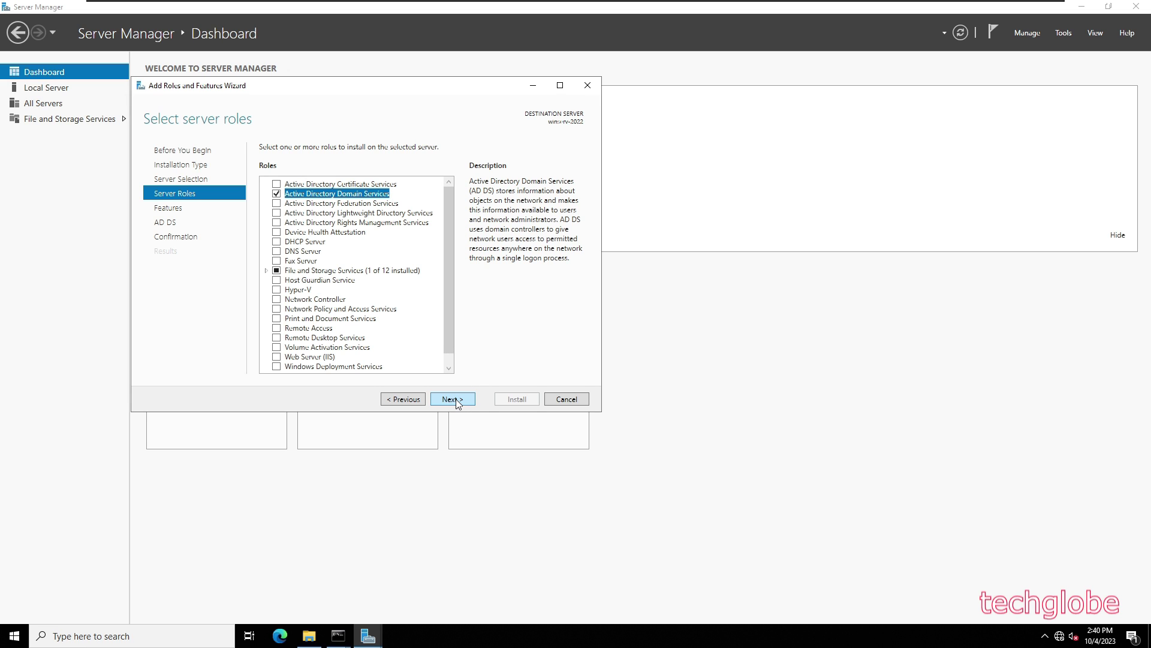
pyautogui.click(456, 398)
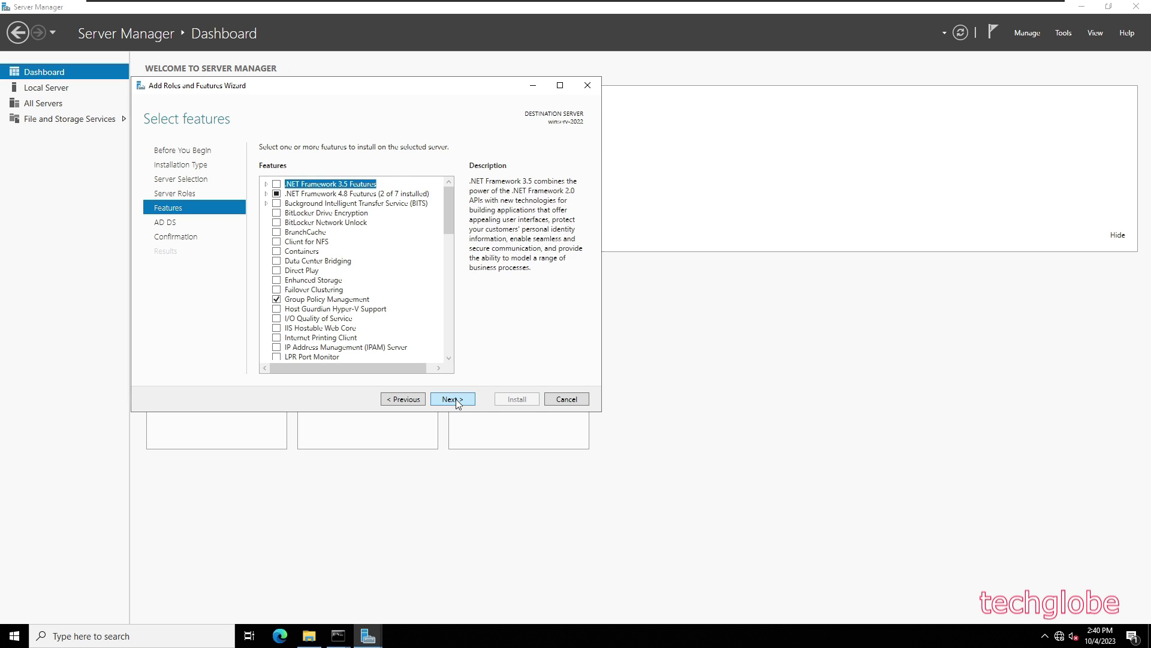
pyautogui.click(456, 398)
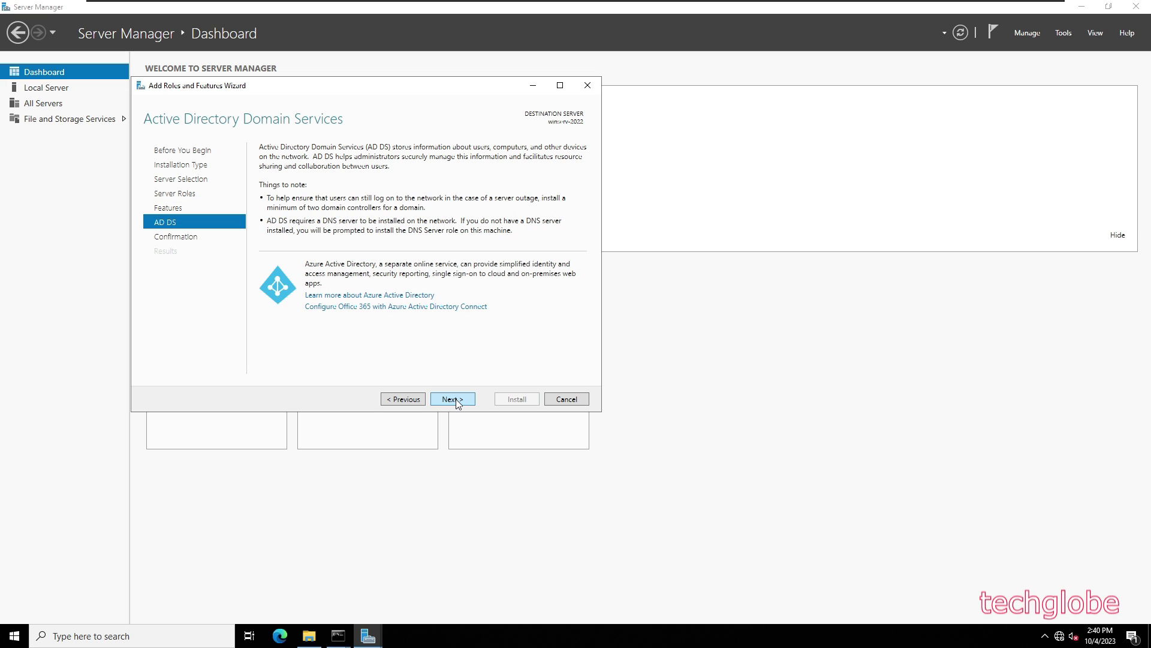
pyautogui.click(456, 398)
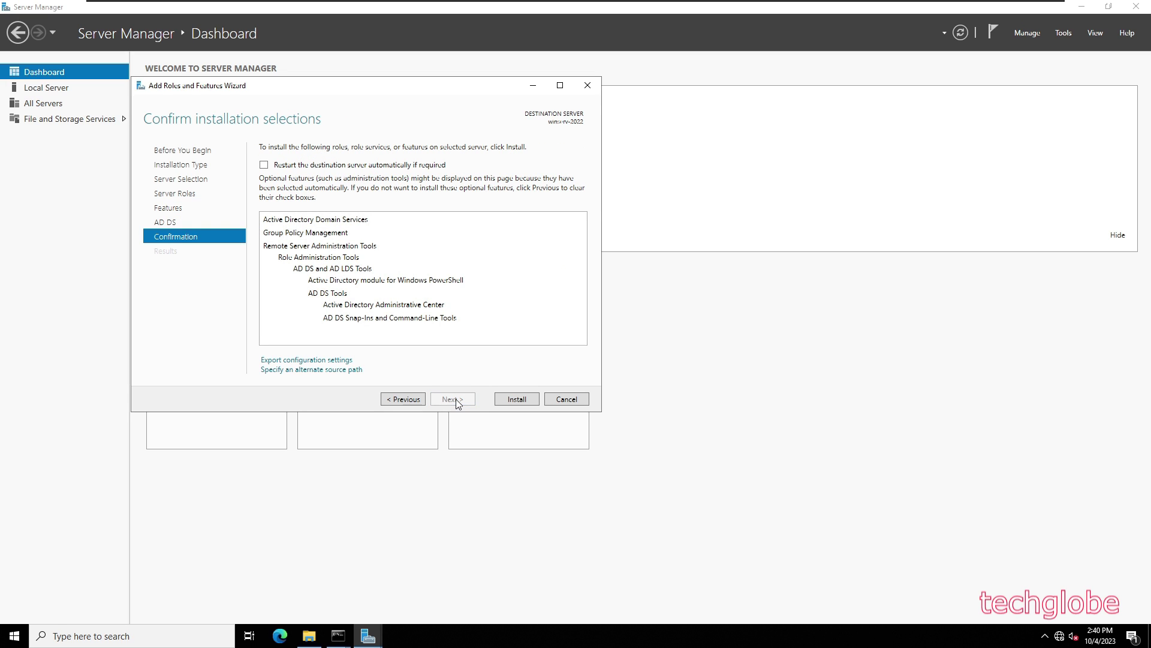
pyautogui.click(263, 166)
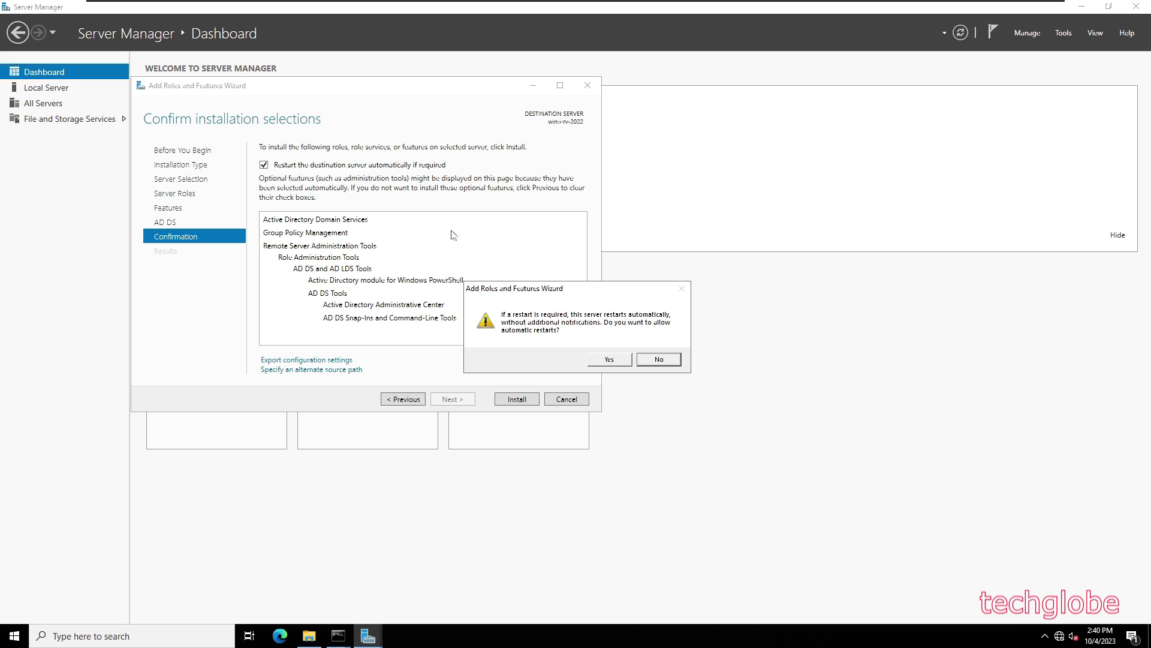
pyautogui.click(602, 361)
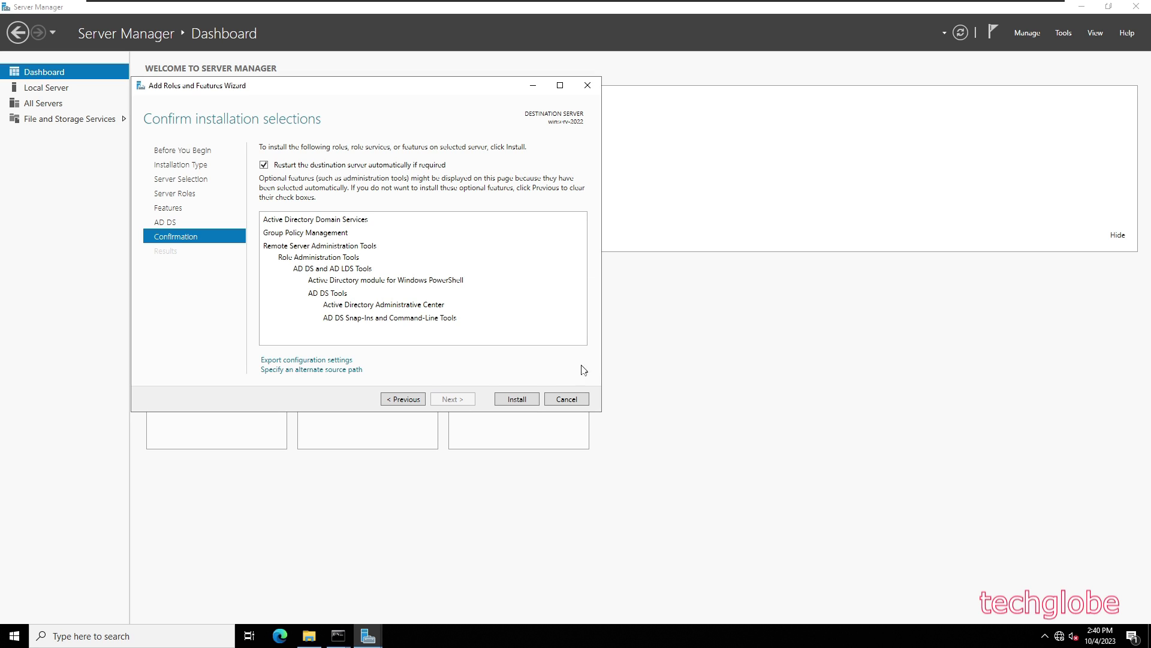
pyautogui.click(510, 400)
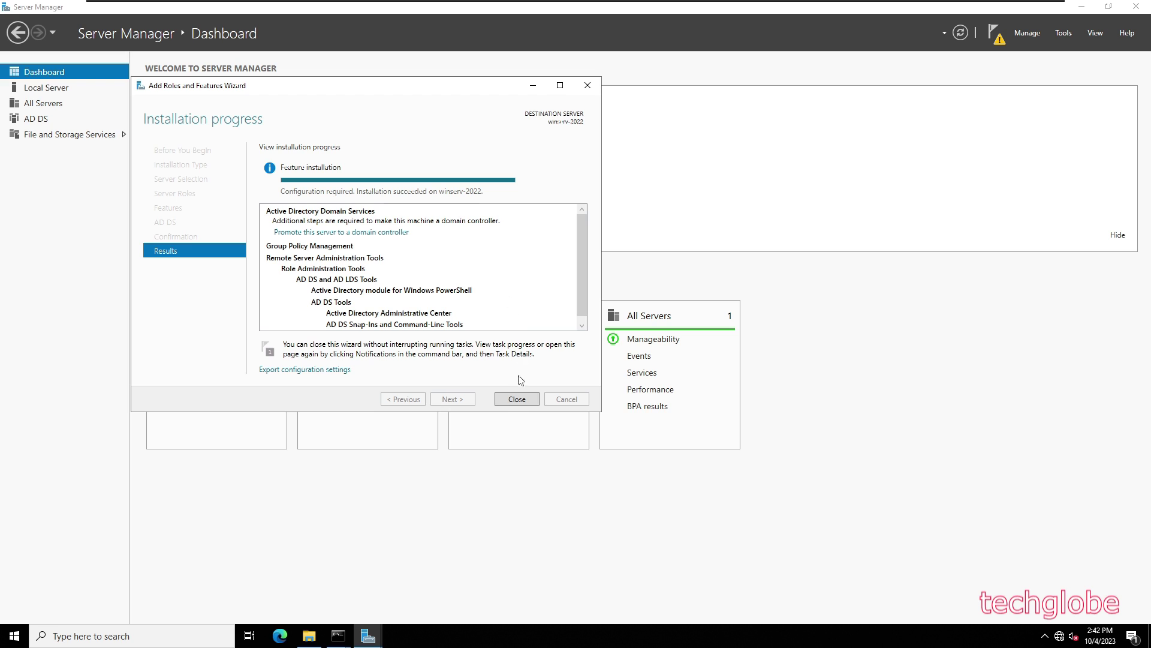
# - Close the finished installer and start 'Promote this server to a domain controller' from notifications
pyautogui.click(516, 400)
pyautogui.click(994, 32)
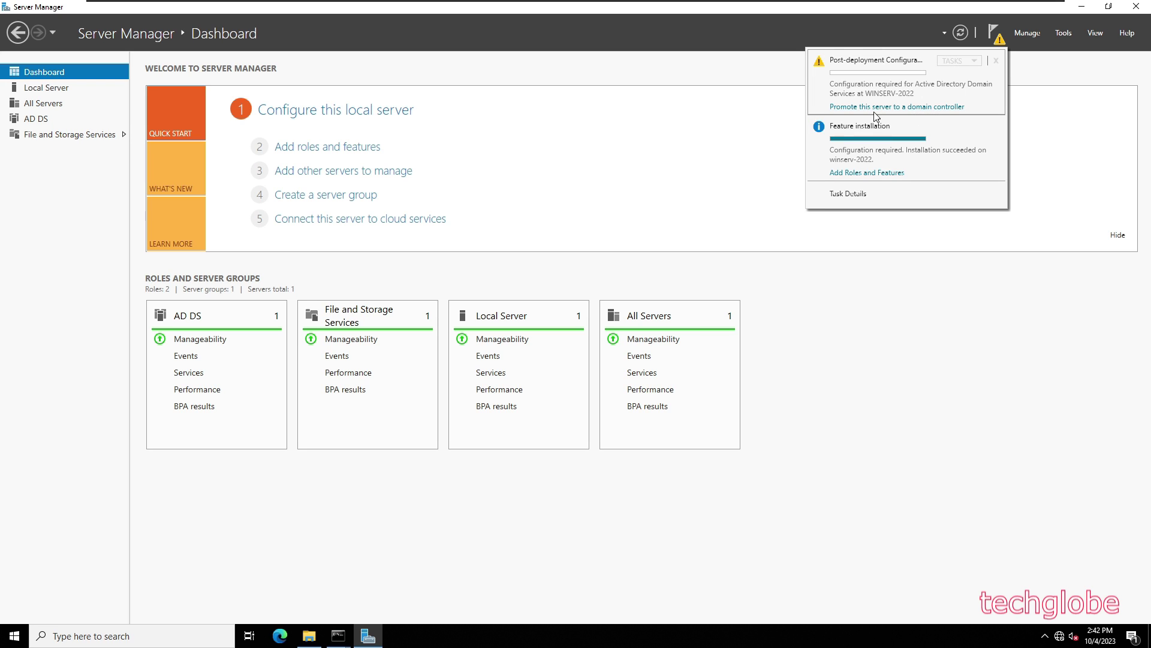
pyautogui.click(856, 107)
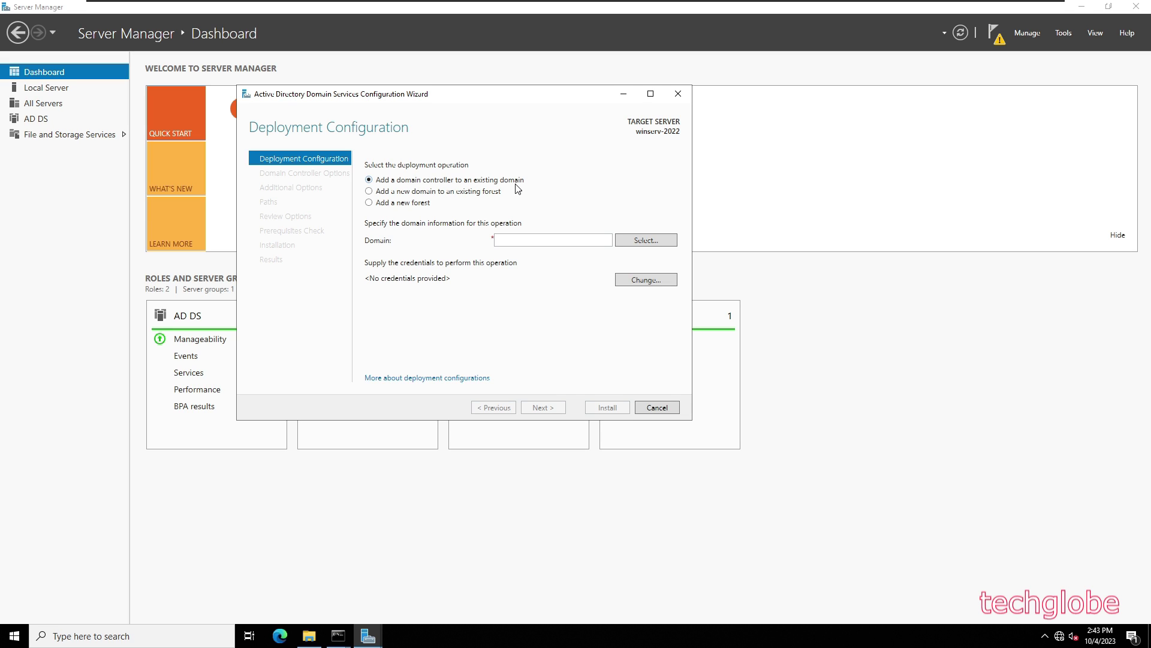
# - Enter the techglobe.local domain administrator's user name and password, then dismiss the domain list unchanged
pyautogui.click(640, 240)
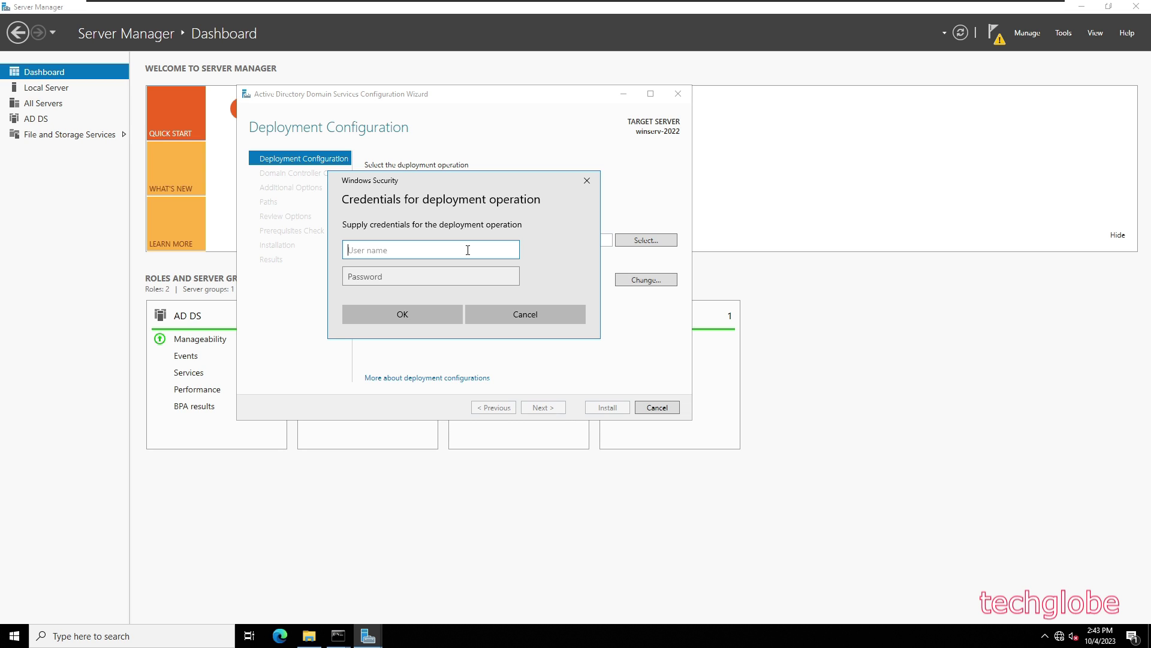
pyautogui.press('Tab')
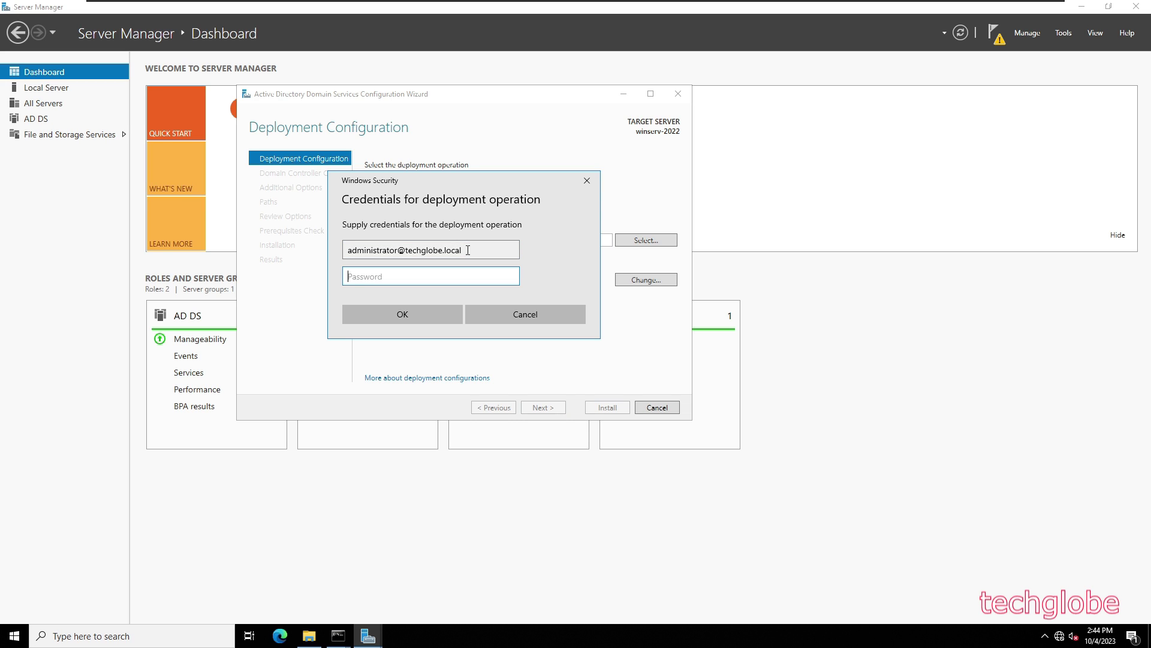
pyautogui.click(399, 310)
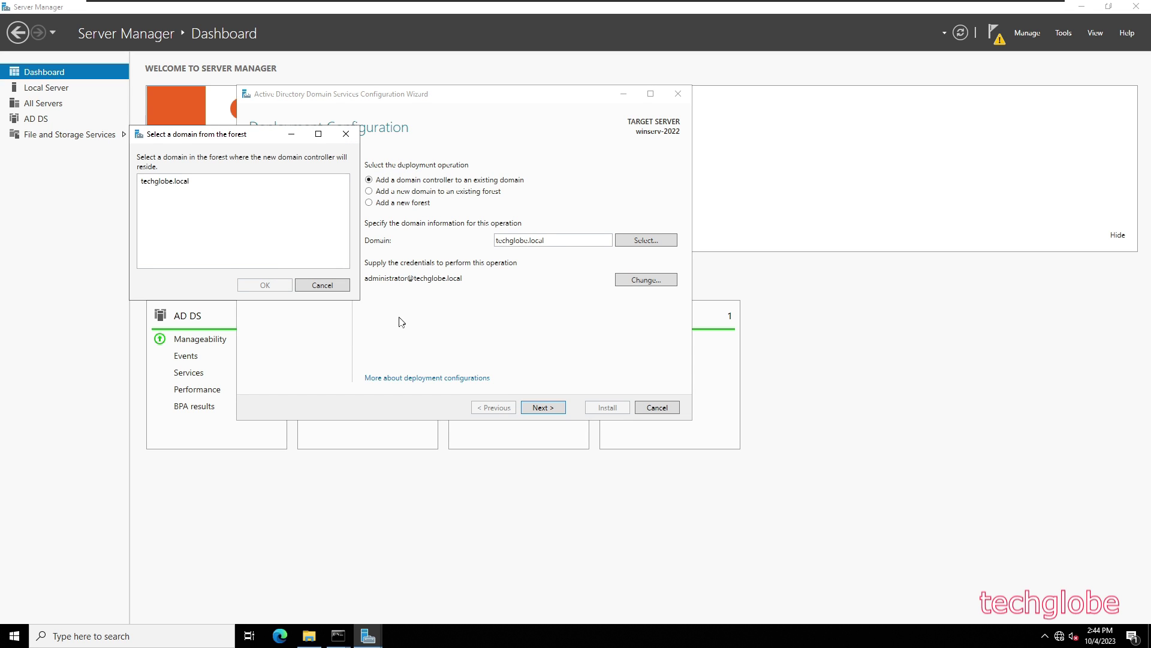
pyautogui.moveTo(237, 134); pyautogui.dragTo(277, 200)
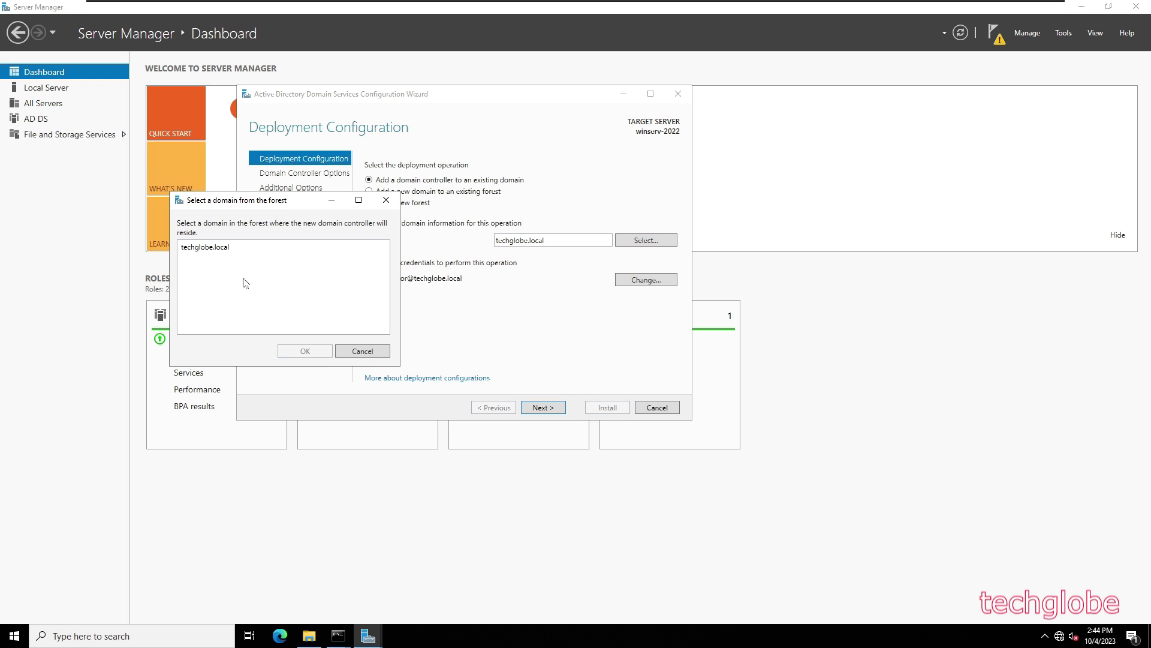
pyautogui.click(353, 350)
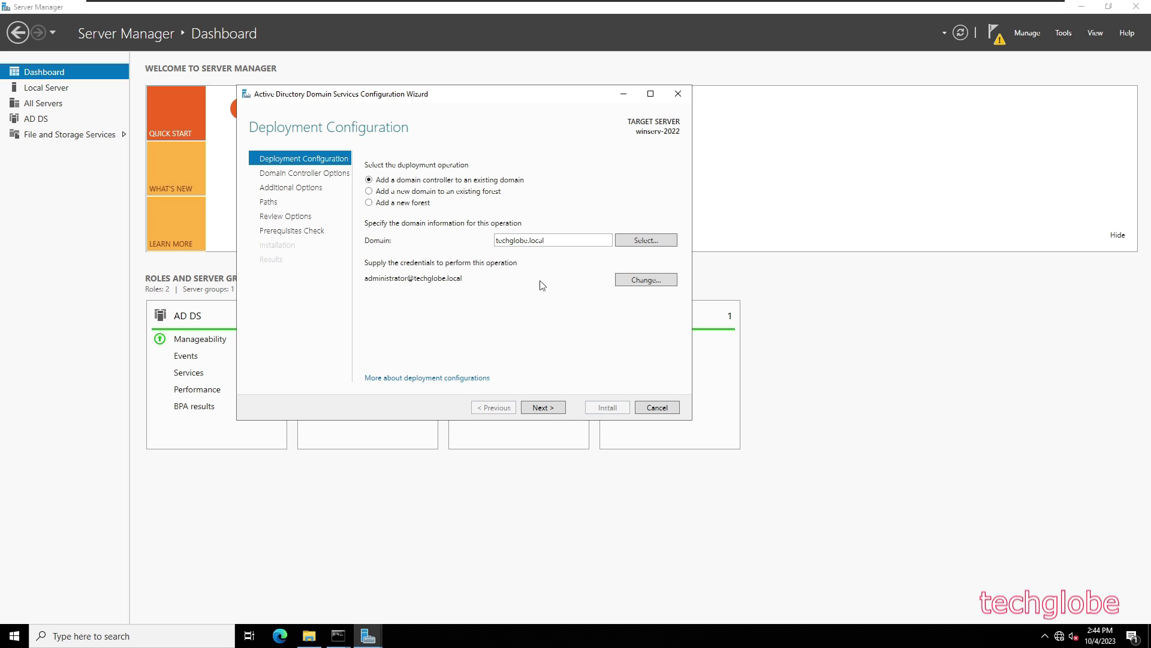
# - Keep site Default-First-Site-Name, enter and confirm the DSRM password, and continue to DNS Options
pyautogui.click(547, 407)
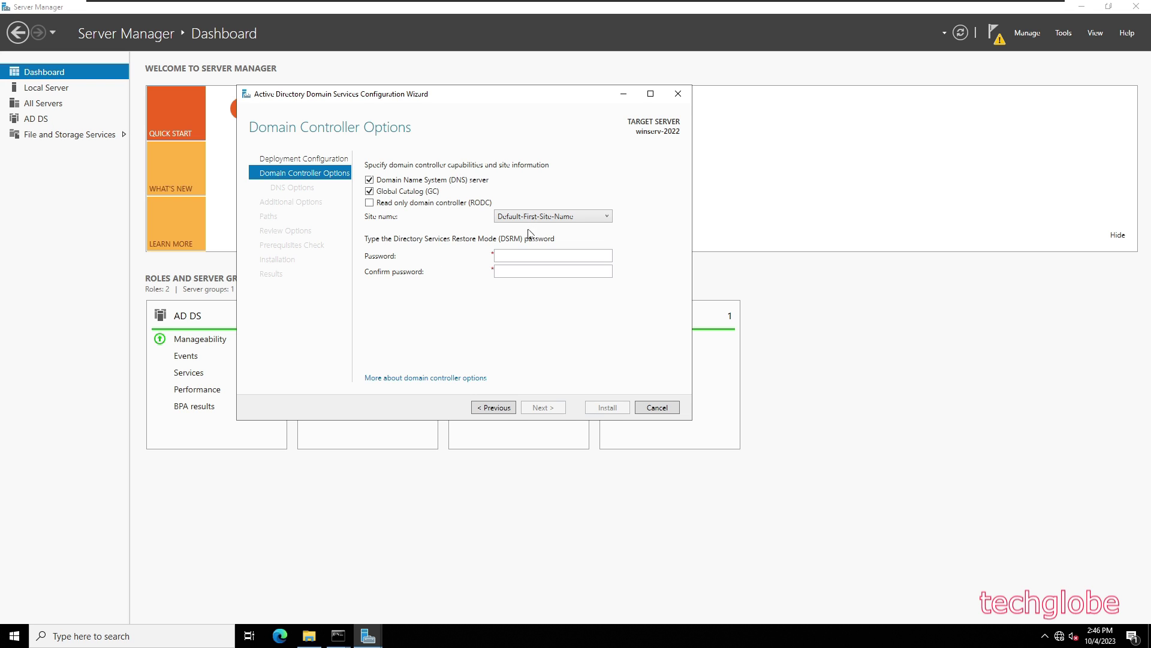
pyautogui.click(570, 218)
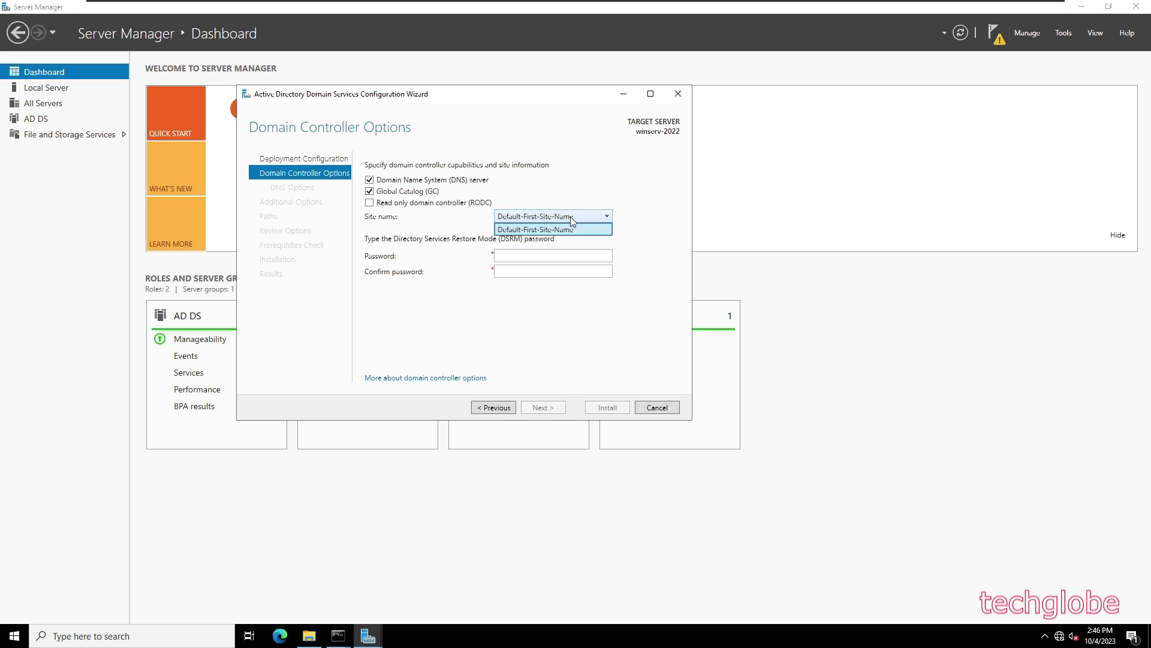
pyautogui.click(472, 345)
pyautogui.click(544, 257)
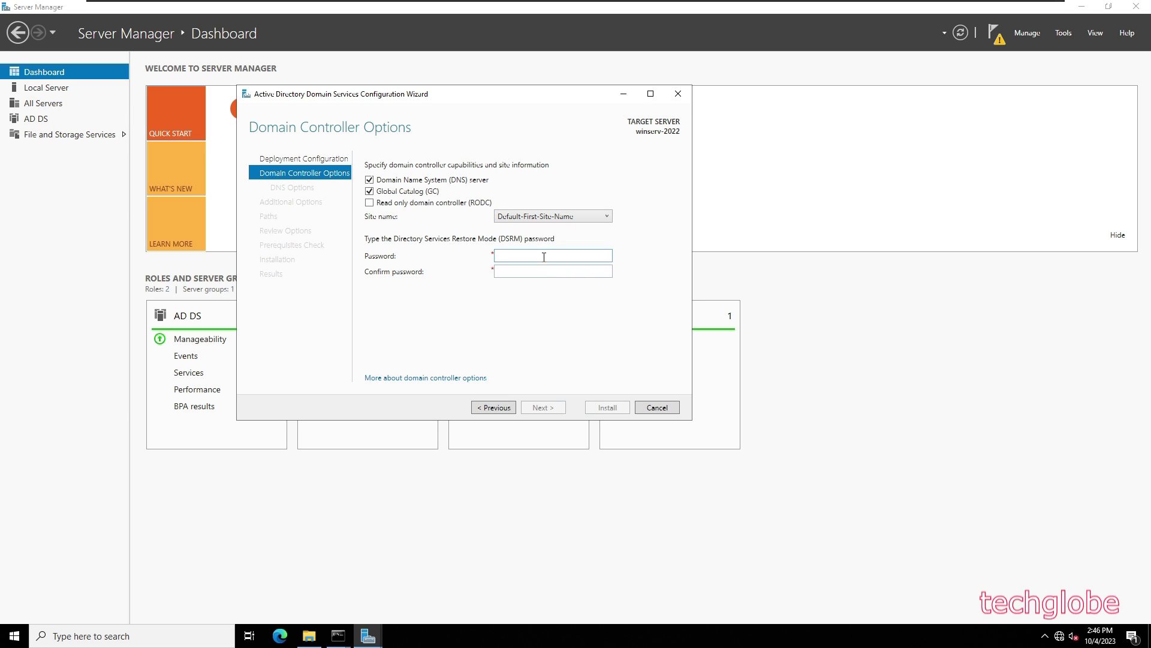
pyautogui.press('Tab')
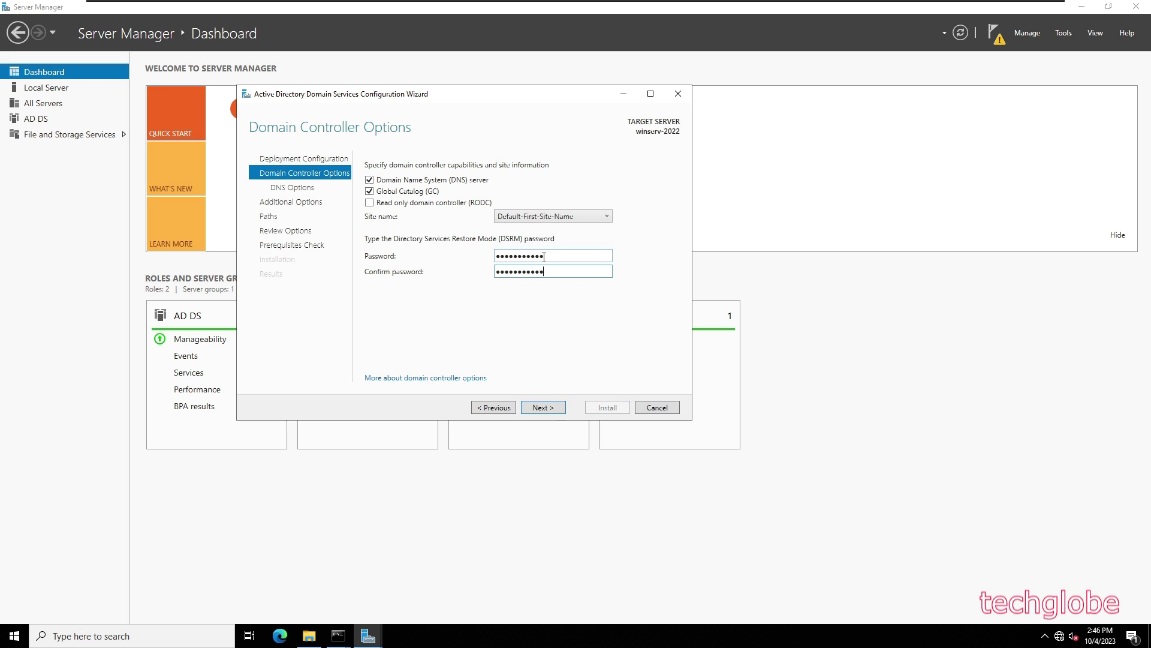
pyautogui.click(543, 407)
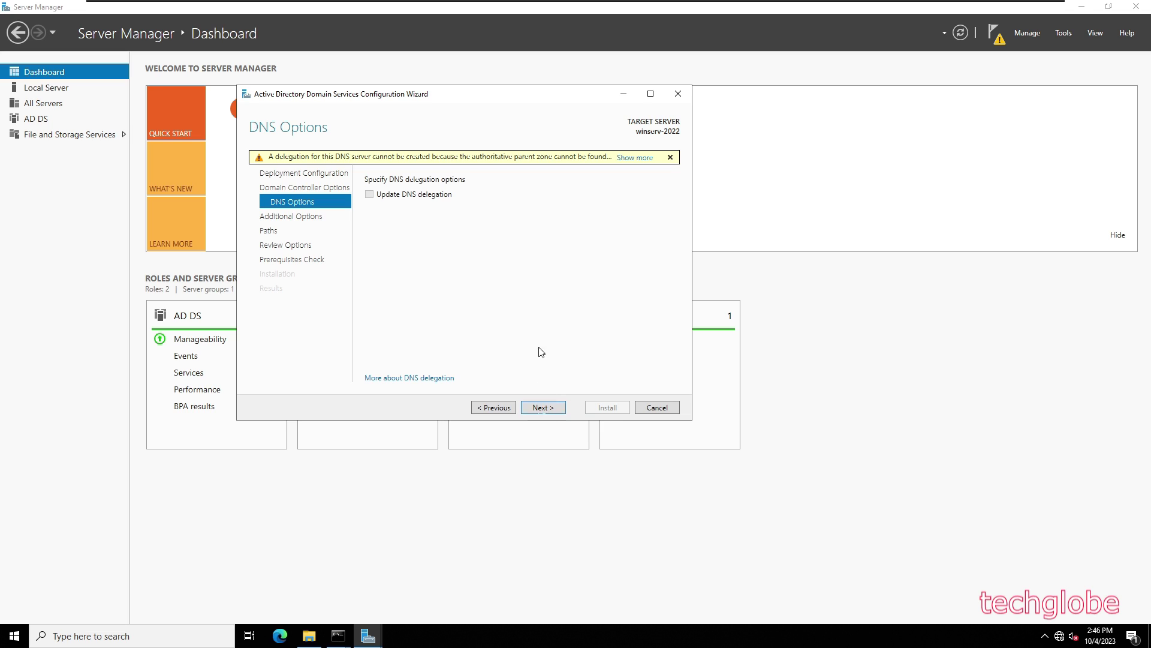
# - Skip DNS Options and choose winserv-2019.techglobe.local as the replication source, reaching Paths
pyautogui.click(541, 407)
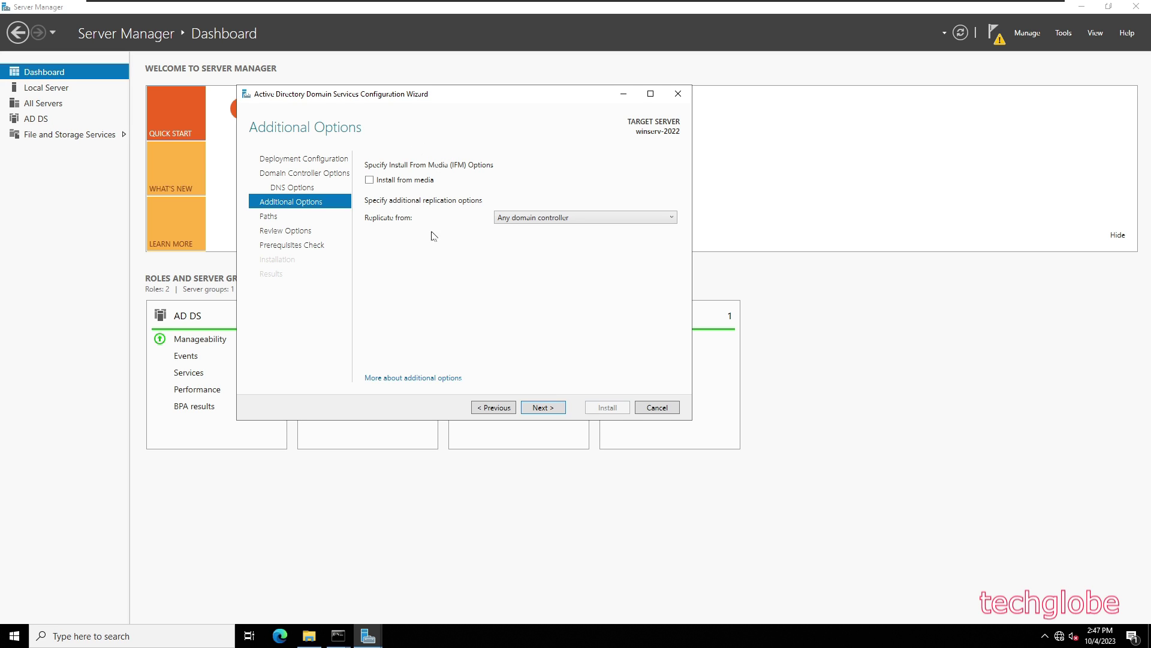
pyautogui.click(615, 220)
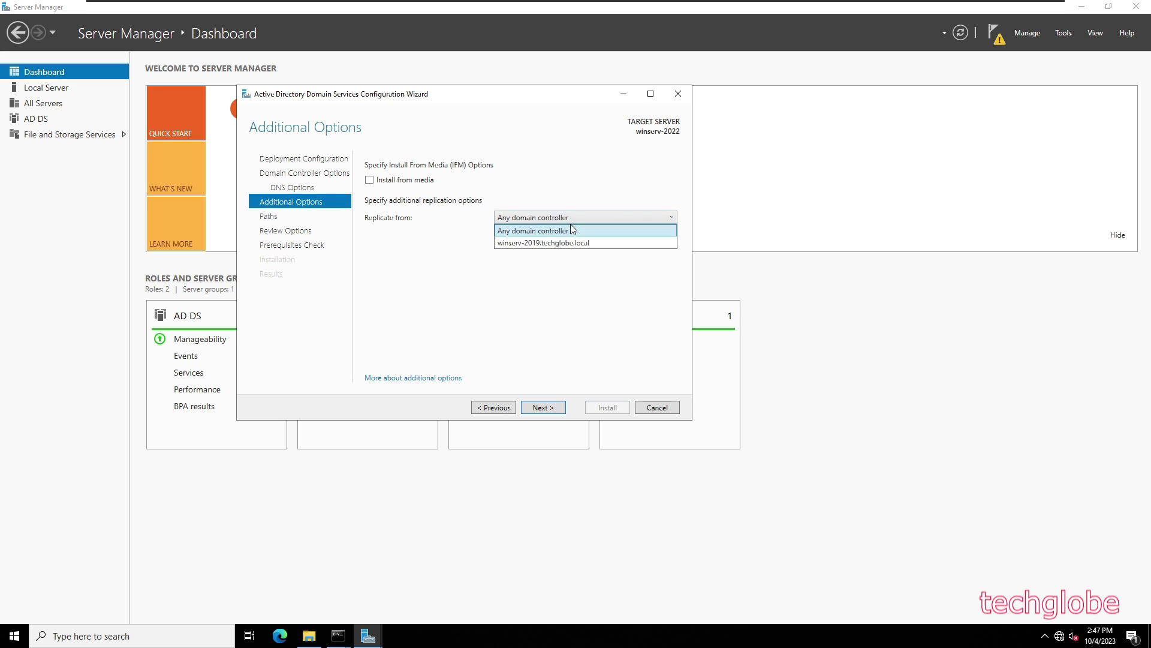
pyautogui.click(529, 243)
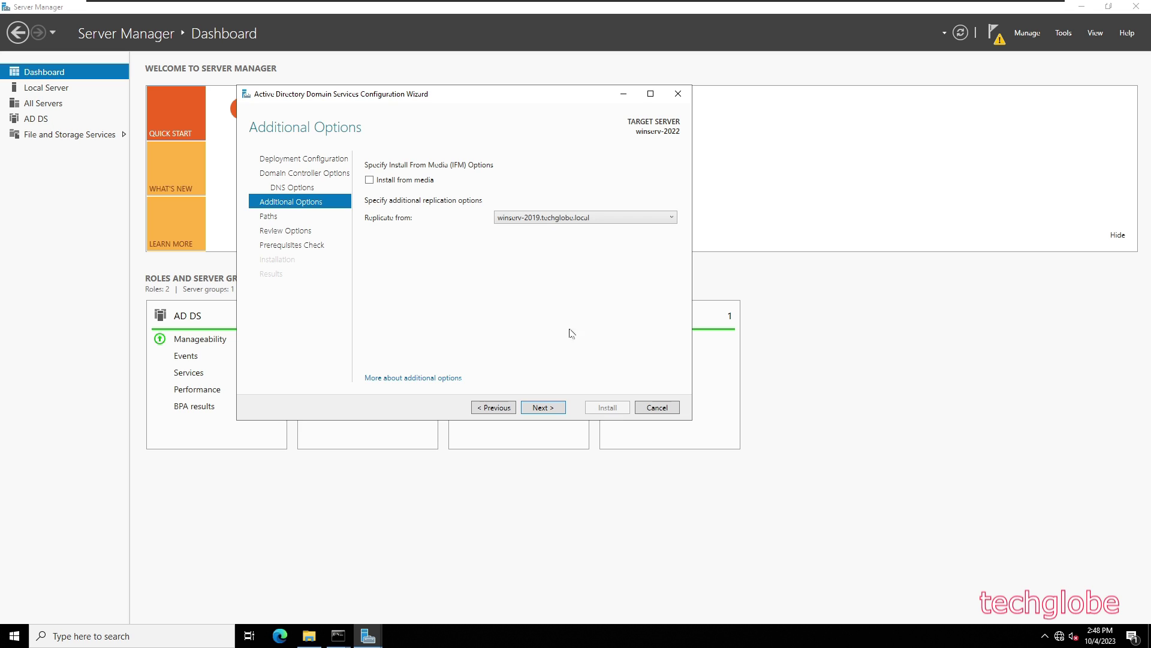
pyautogui.click(543, 408)
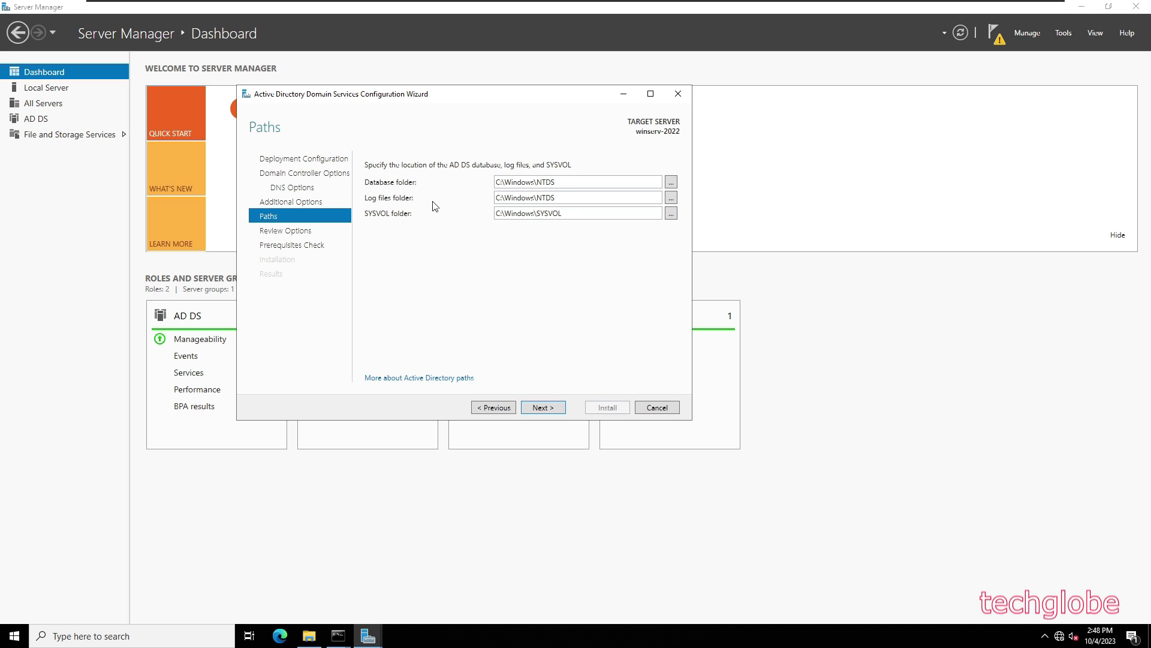
# - Pass the Paths and Review Options pages and the prerequisites check, then install the domain controller
pyautogui.click(543, 407)
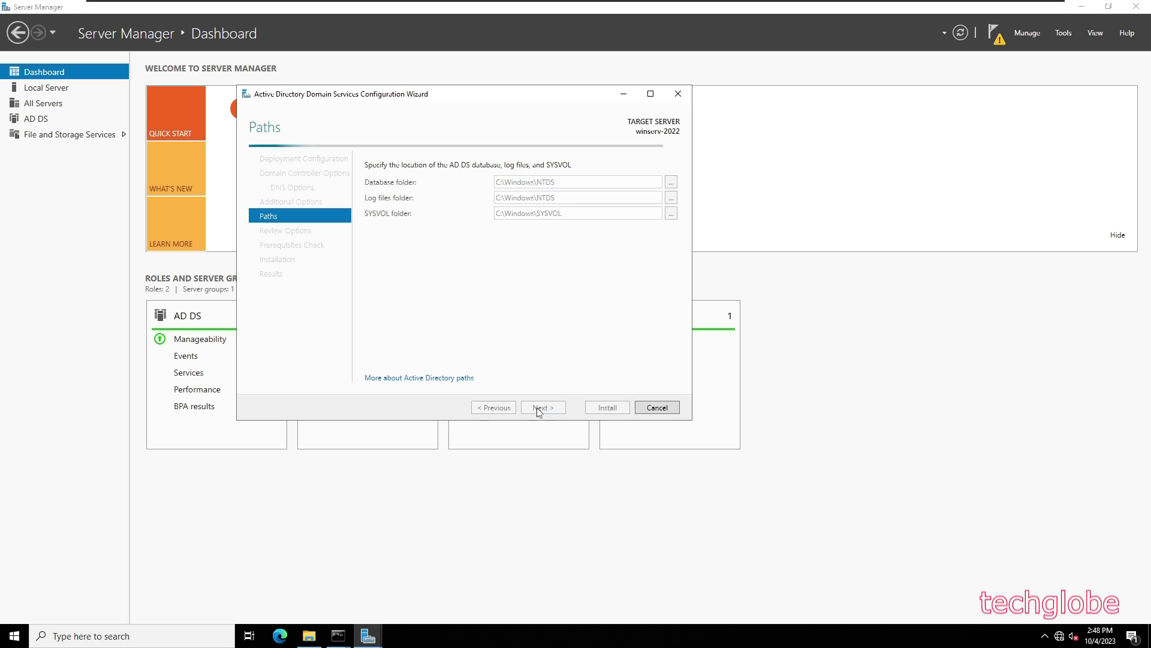
pyautogui.scroll(-5, 449, 218)
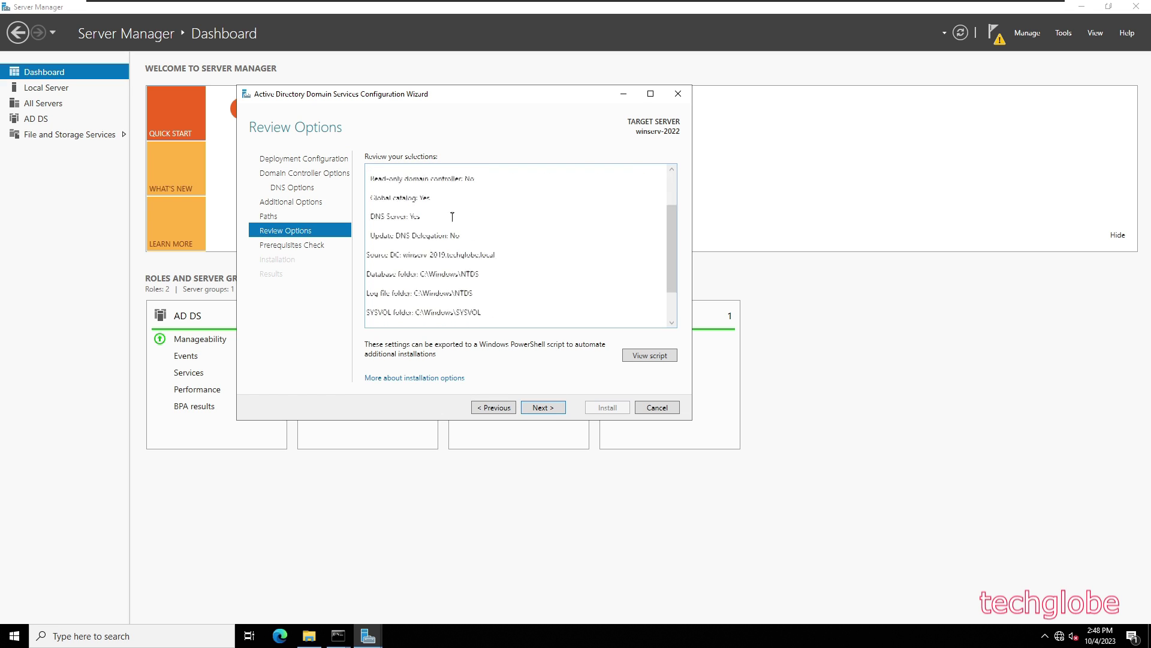
pyautogui.scroll(5, 565, 250)
pyautogui.click(537, 410)
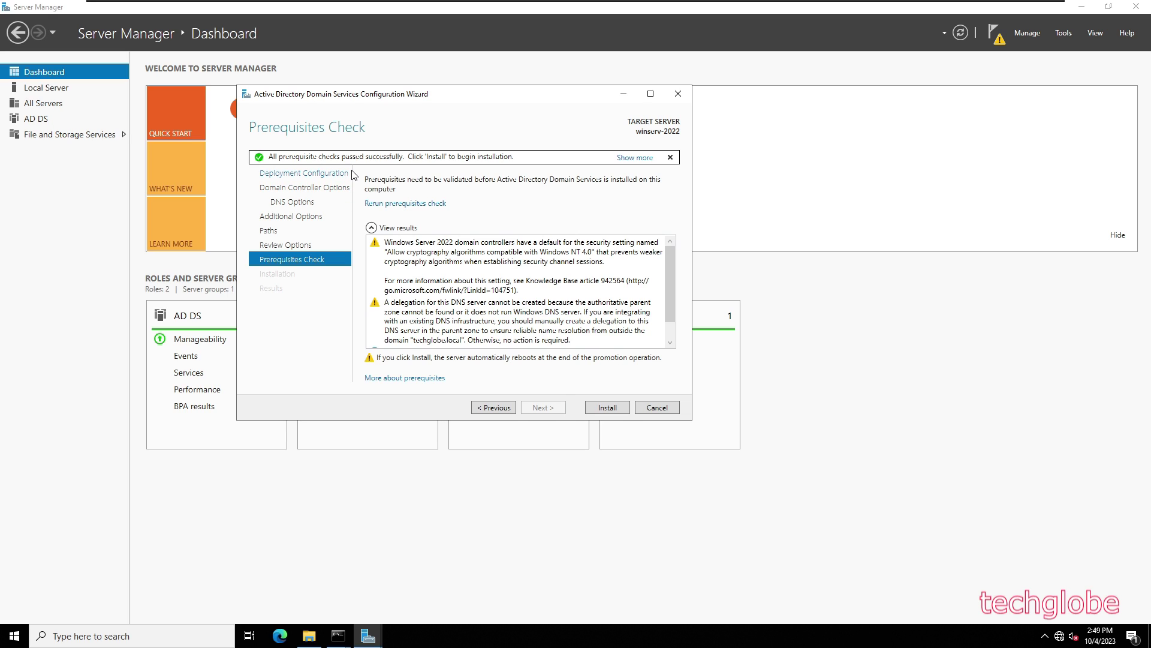
pyautogui.click(605, 409)
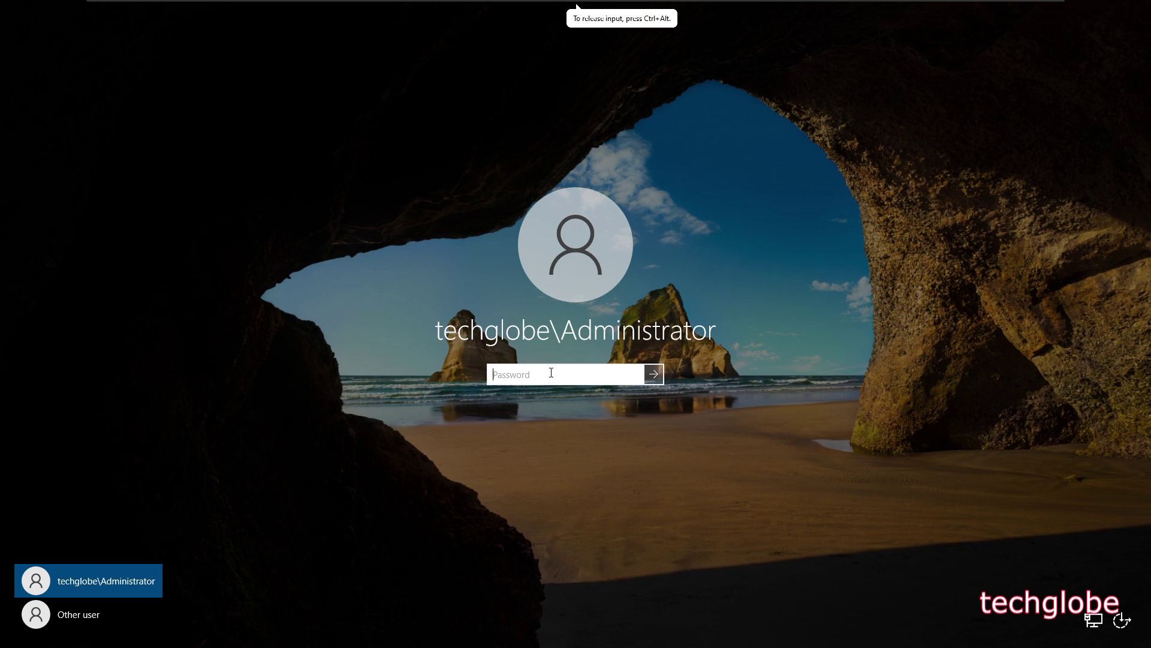
# - Sign in to winserv-2022.techglobe.local as the domain Administrator using the account password
pyautogui.press('Return')
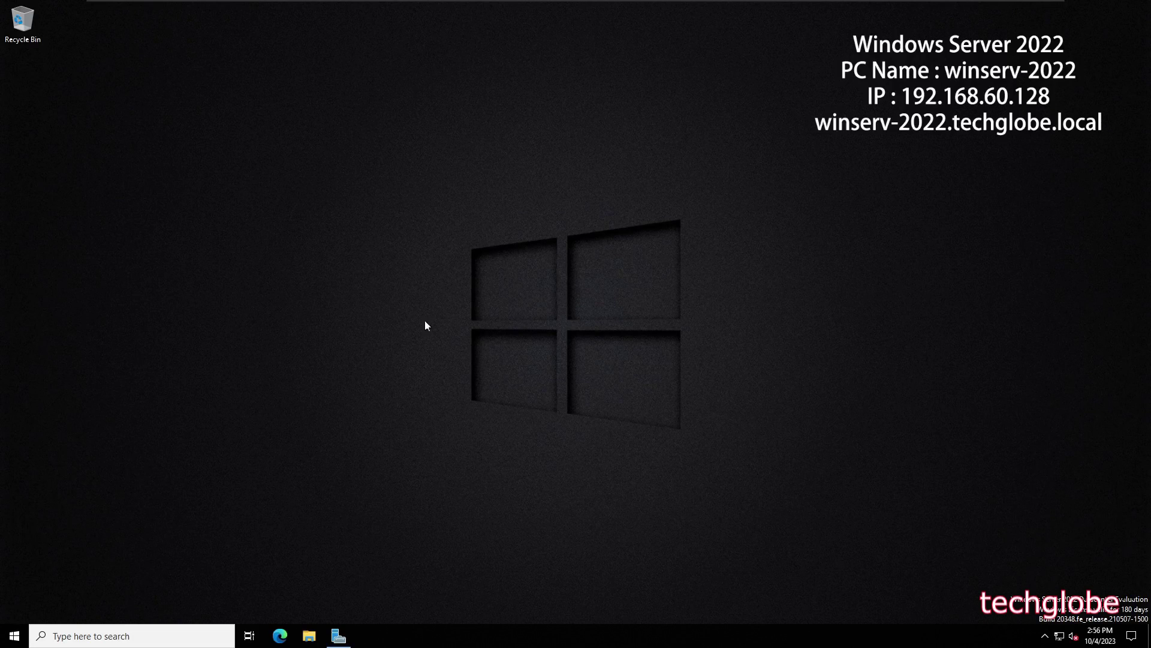
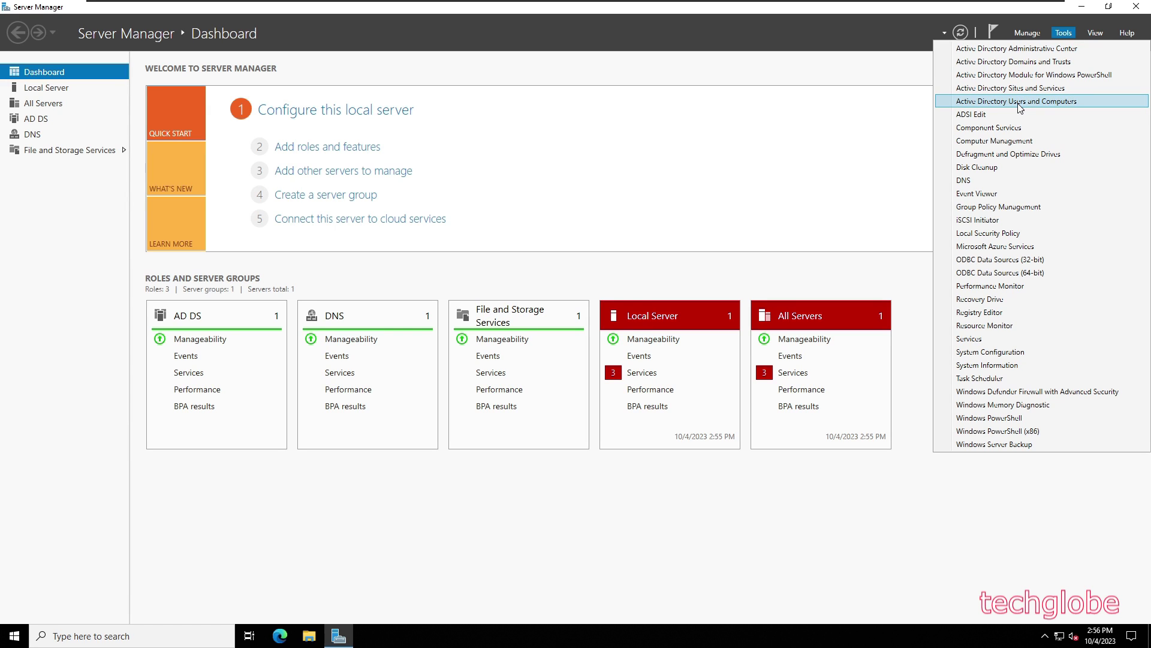
# - Open Active Directory Users and Computers and review techglobe.local's Windows Server 2016 functional levels
pyautogui.click(1020, 102)
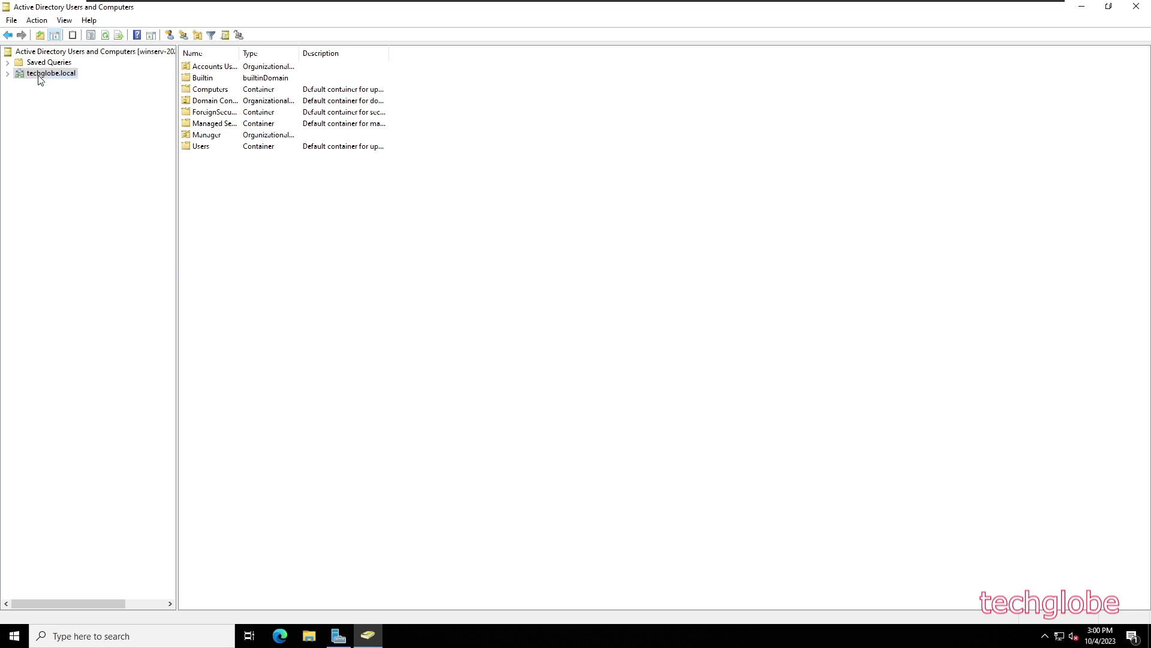
pyautogui.rightClick(40, 78)
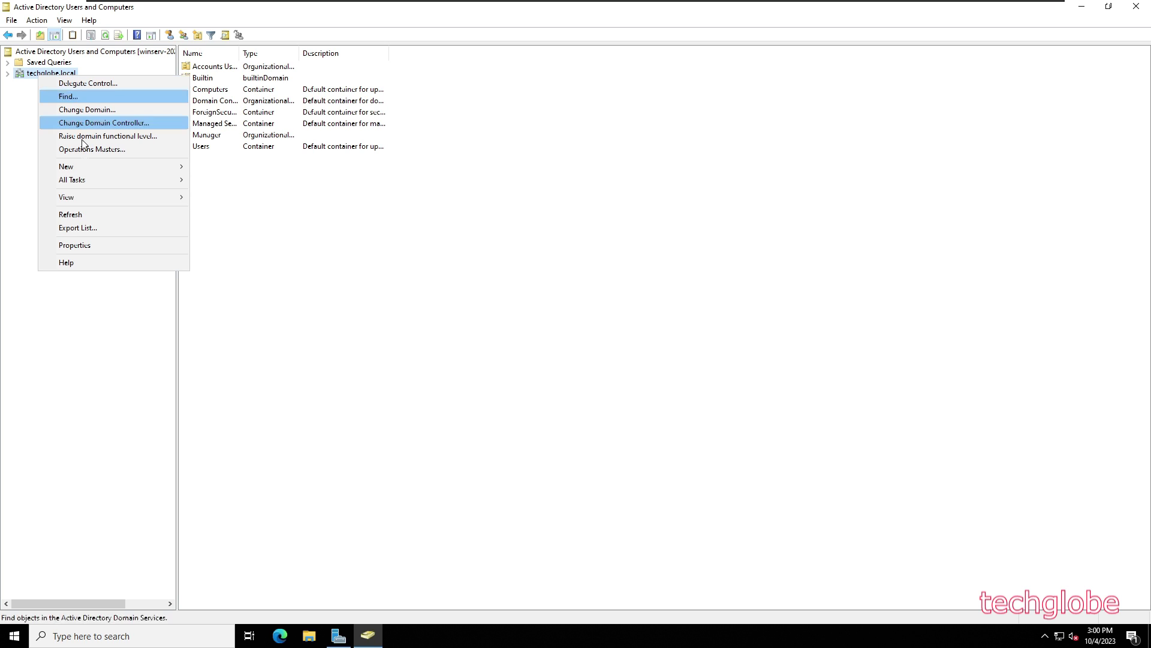
pyautogui.click(66, 246)
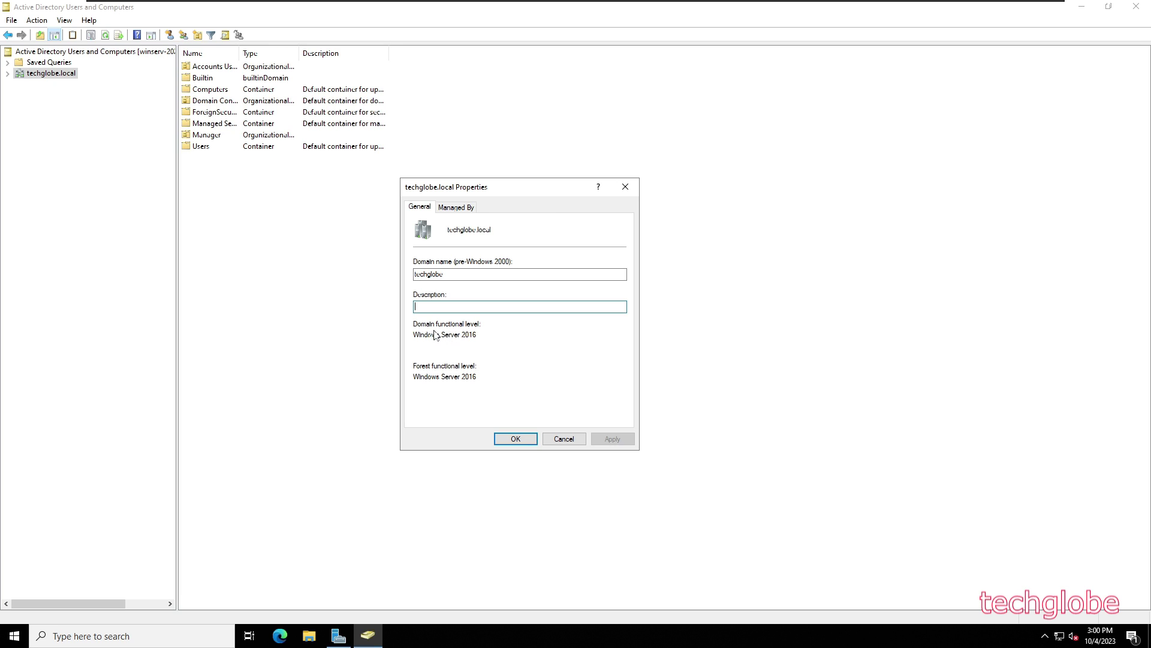
pyautogui.click(514, 440)
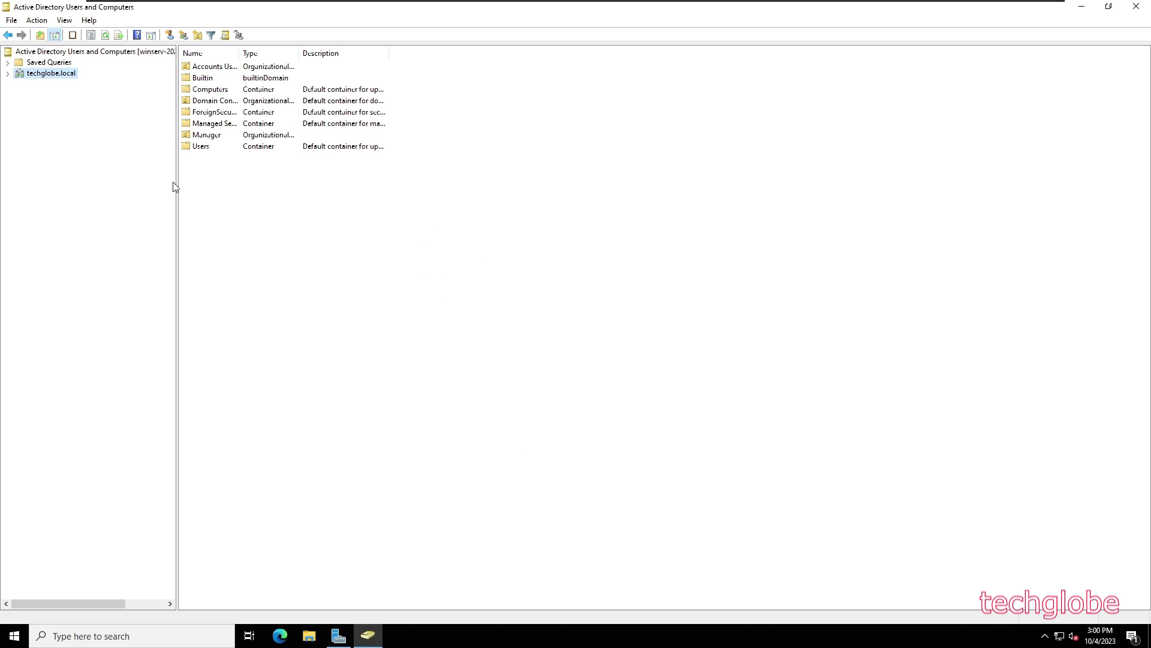
# - Expand techglobe.local and select the three users in the Accounts Users OU
pyautogui.click(7, 73)
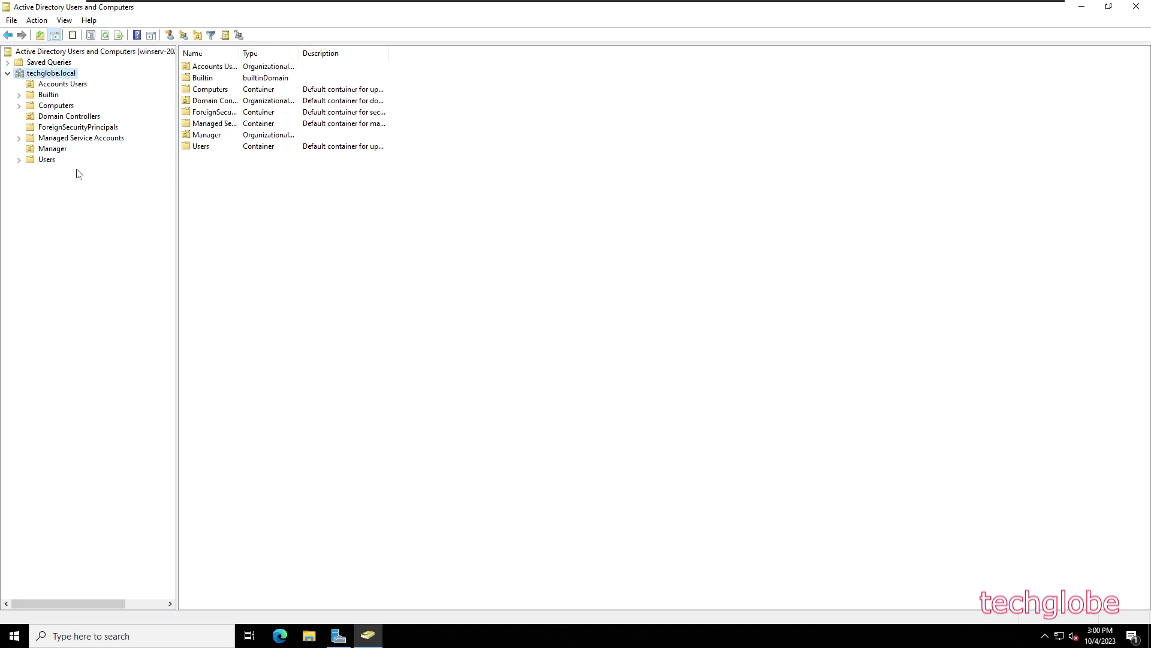
pyautogui.click(48, 161)
pyautogui.click(55, 86)
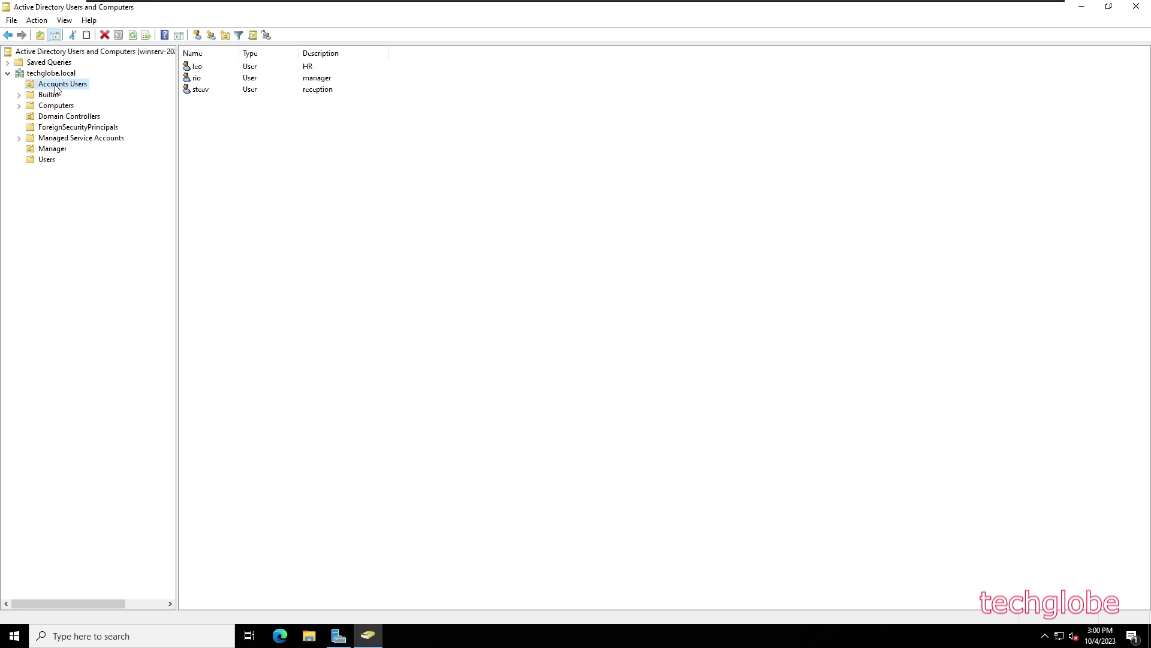
pyautogui.click(221, 131)
pyautogui.hotkey('ctrl', 'a')
pyautogui.moveTo(547, 197); pyautogui.dragTo(207, 60)
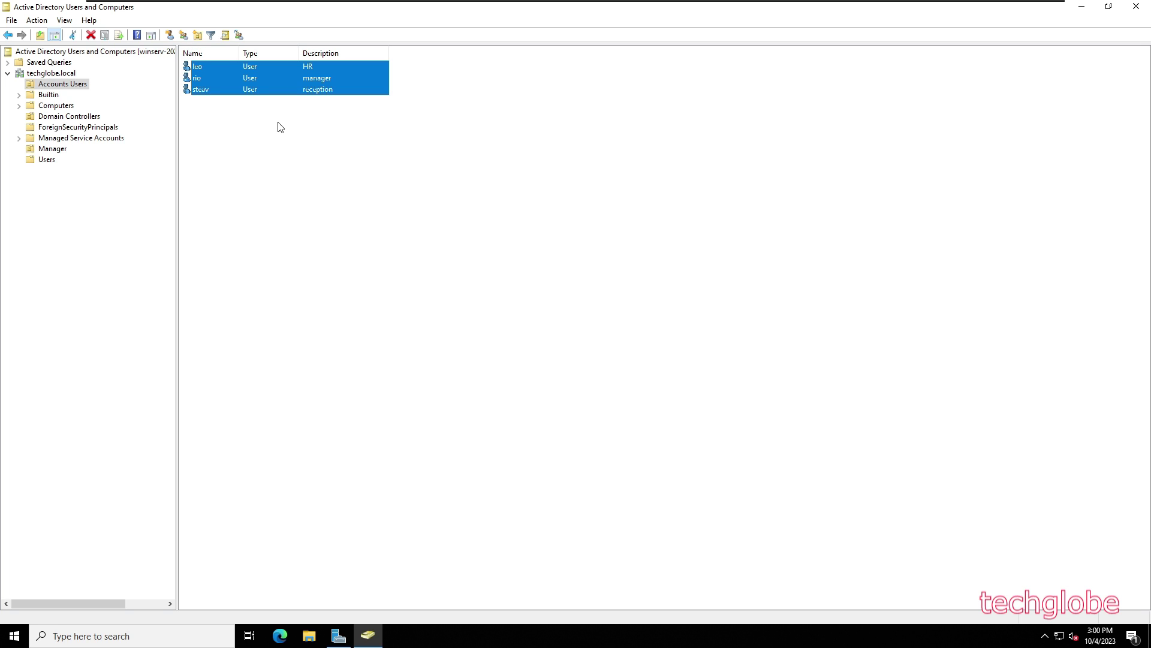
# - Select the four Manager users, then list WINSERV-2019 and WINSERV-2022 in Domain Controllers
pyautogui.click(54, 149)
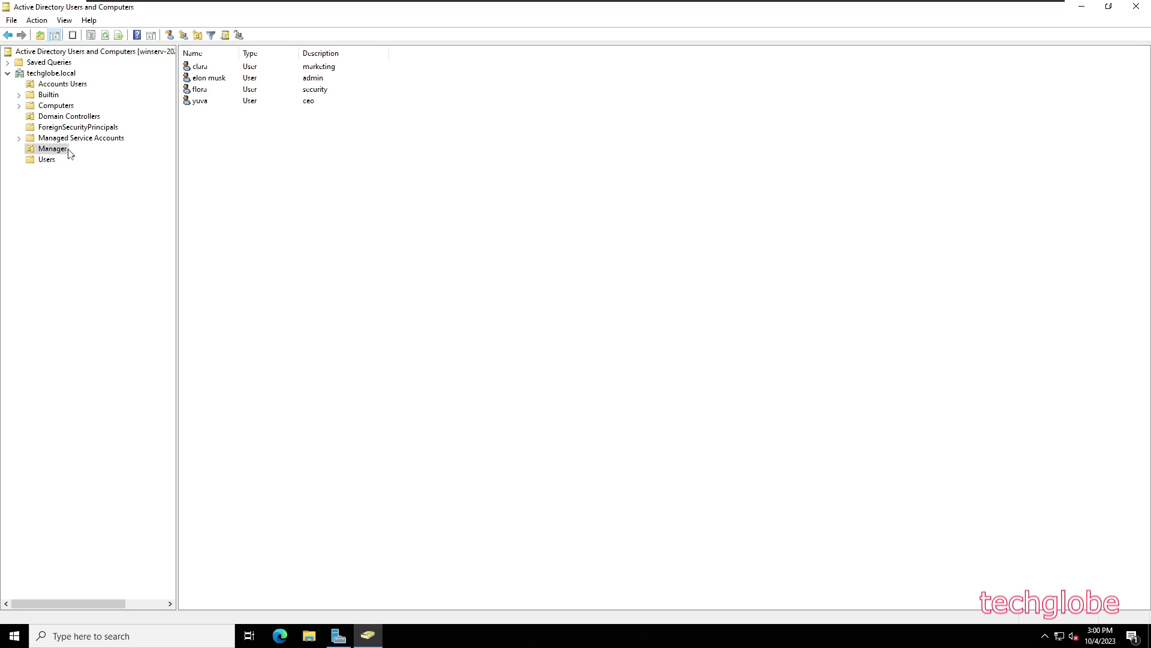
pyautogui.moveTo(471, 258); pyautogui.dragTo(77, 73)
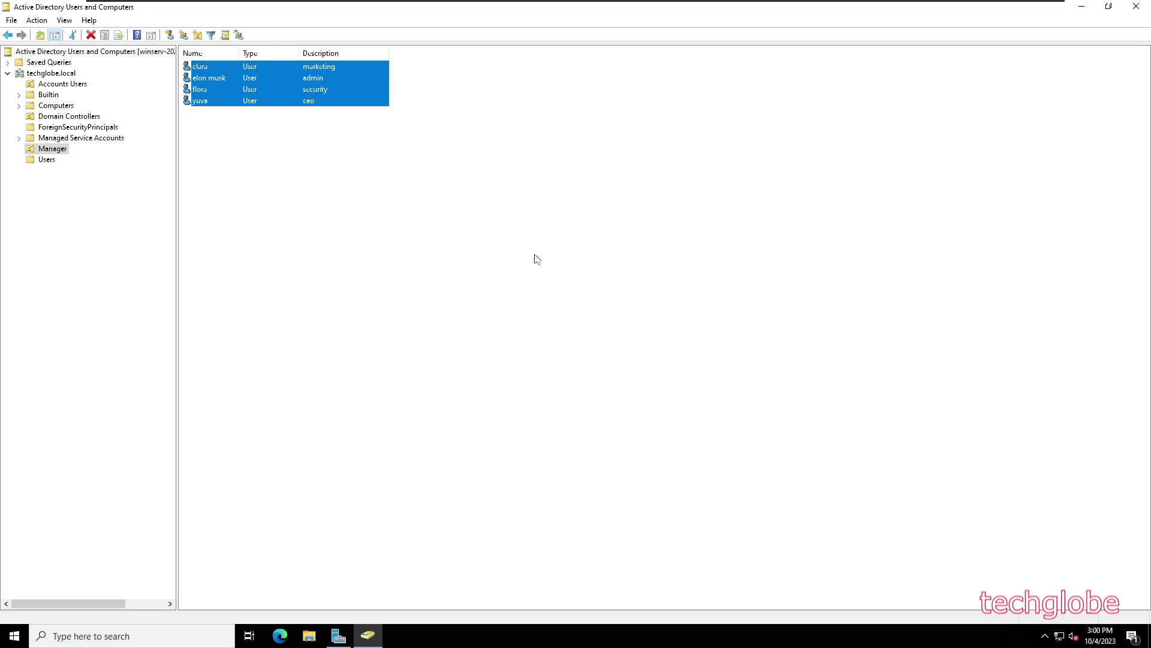
pyautogui.click(310, 195)
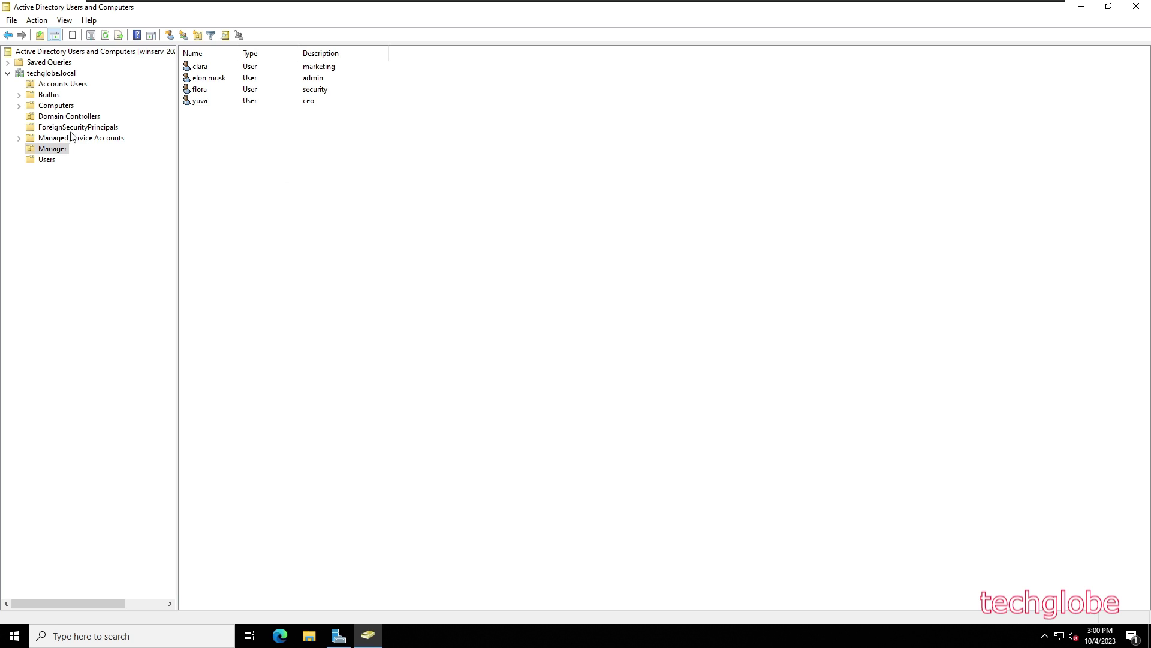
pyautogui.click(58, 117)
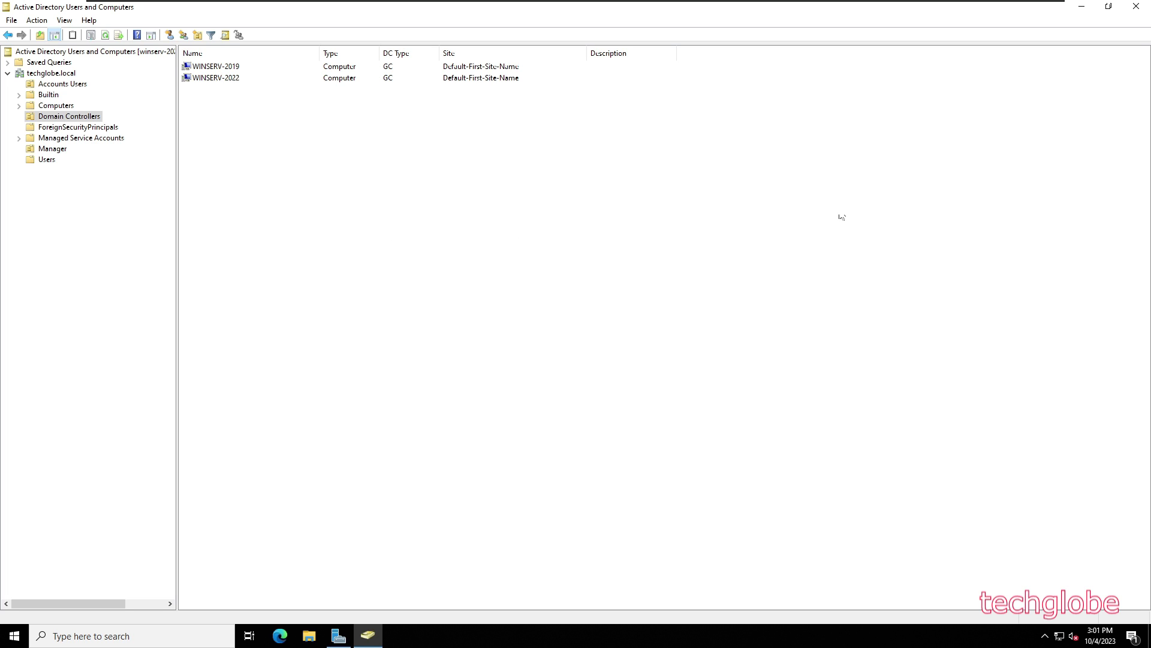
# - Open Sites and Services maximized, expanded to Sites > Default-First-Site-Name > Servers
pyautogui.click(1087, 9)
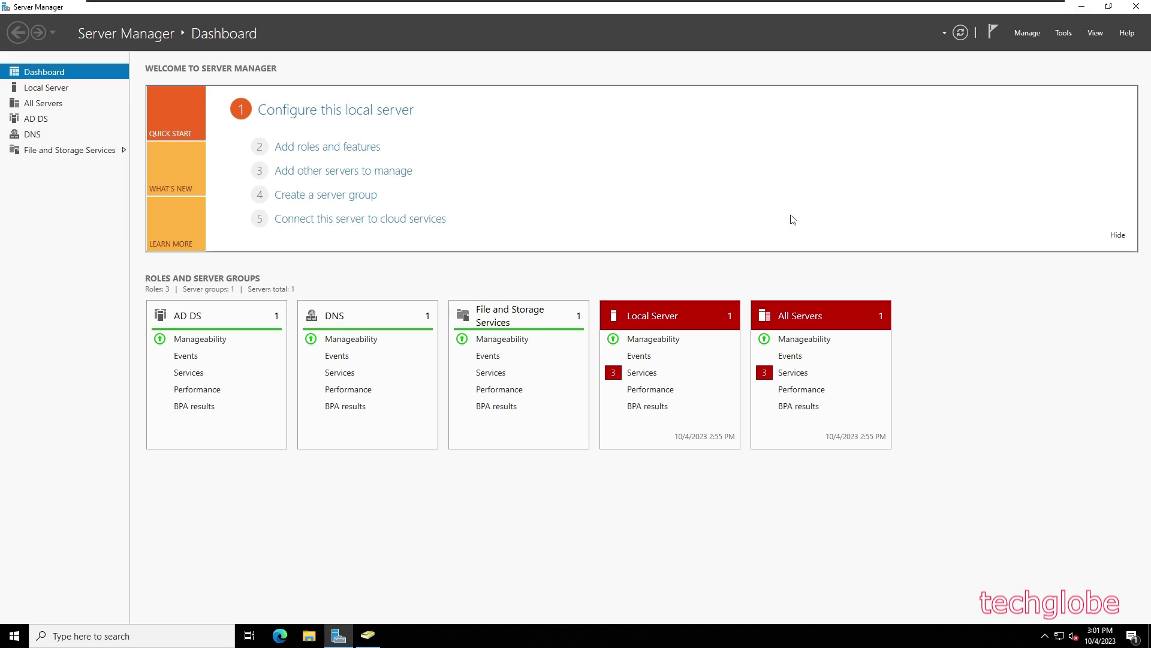
pyautogui.click(1064, 33)
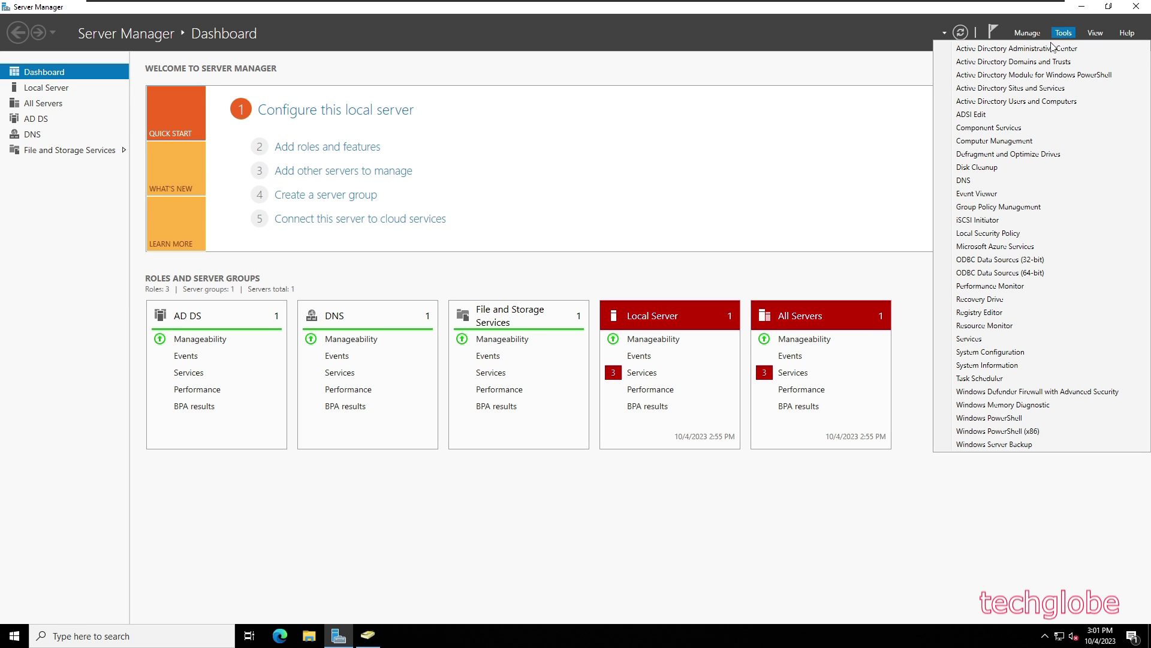
pyautogui.click(1022, 90)
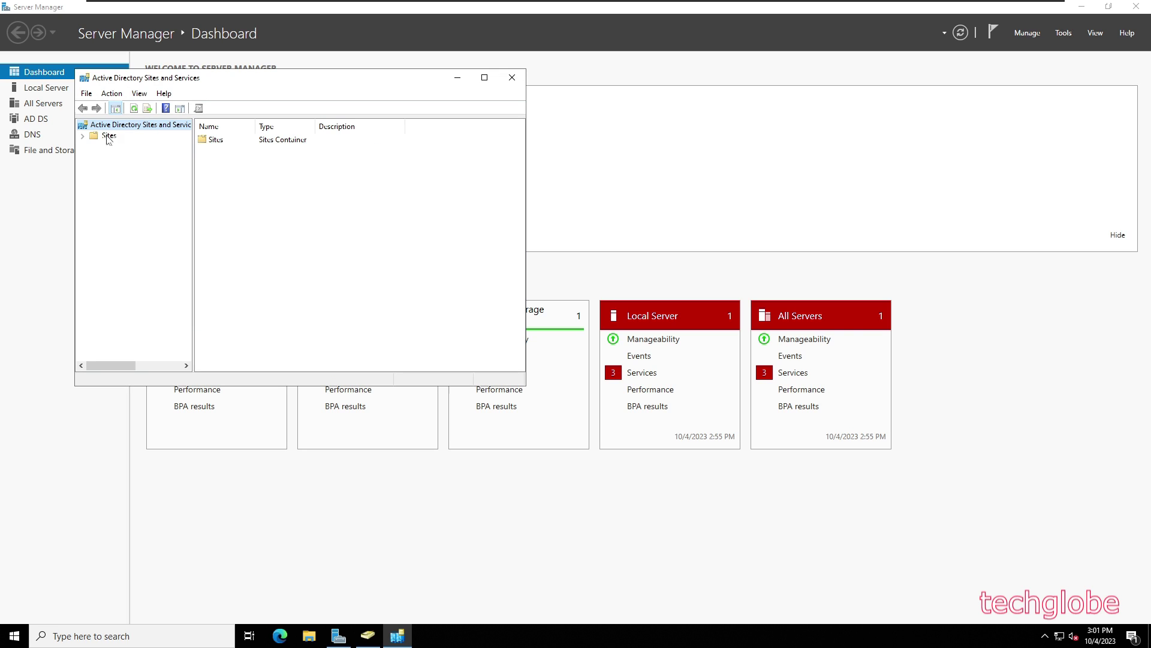
pyautogui.click(83, 137)
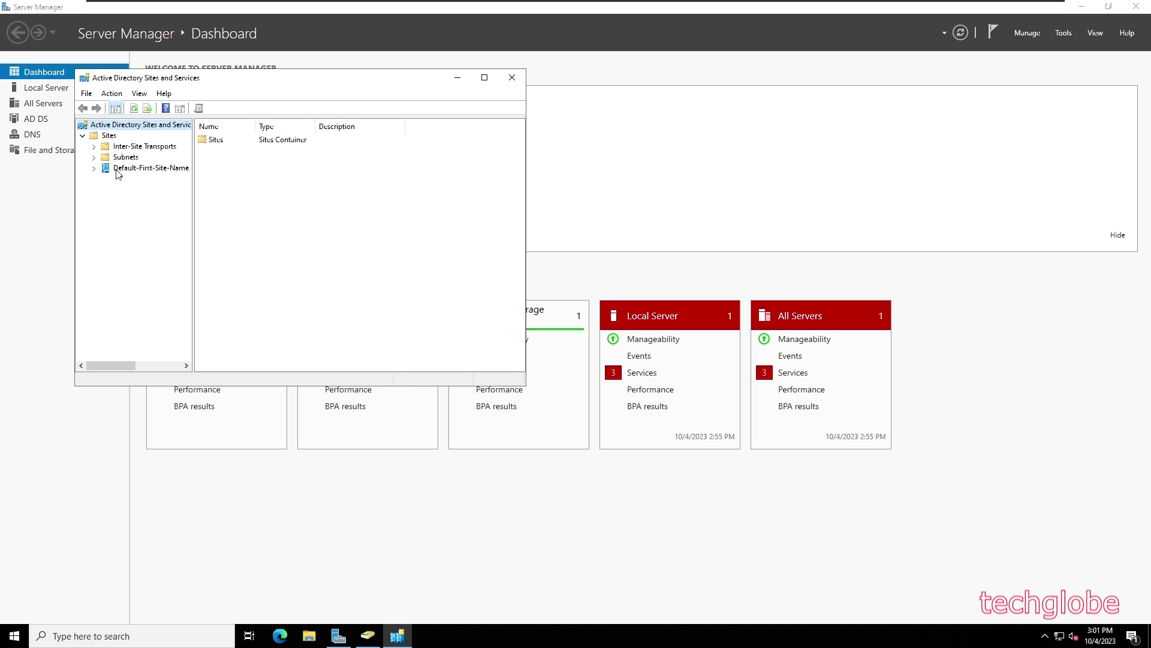
pyautogui.click(94, 168)
pyautogui.click(105, 180)
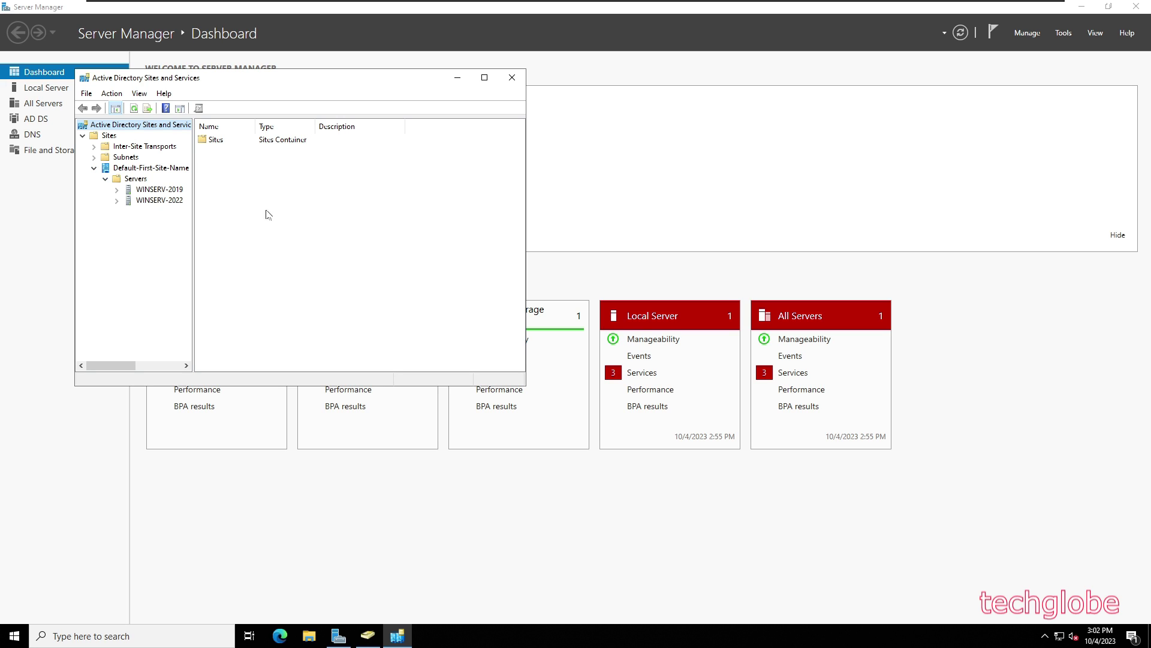
pyautogui.press('super+Up')
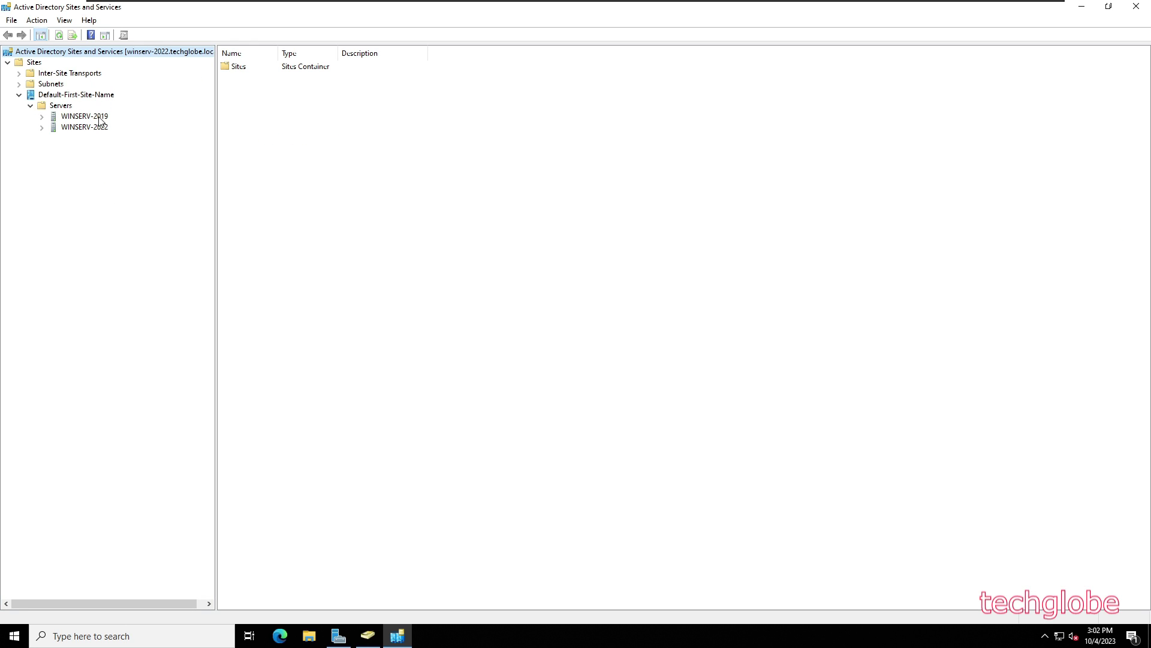
# - Run Replicate Now on WINSERV-2019's NTDS Settings and acknowledge the confirmation
pyautogui.click(100, 119)
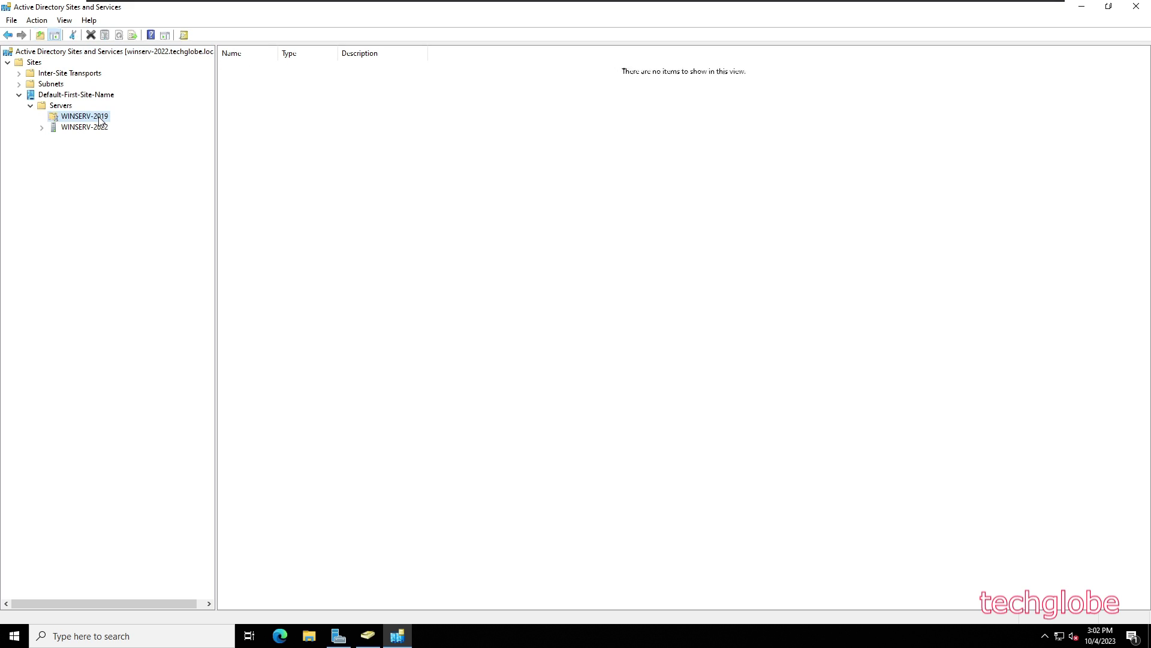
pyautogui.click(42, 117)
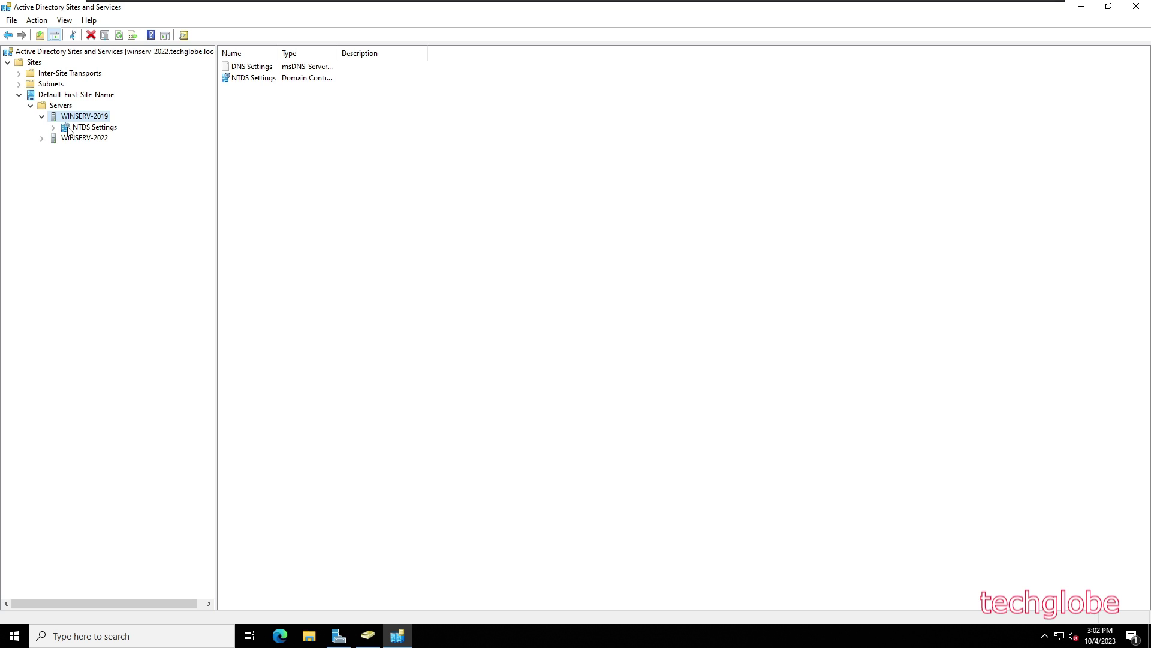
pyautogui.rightClick(69, 128)
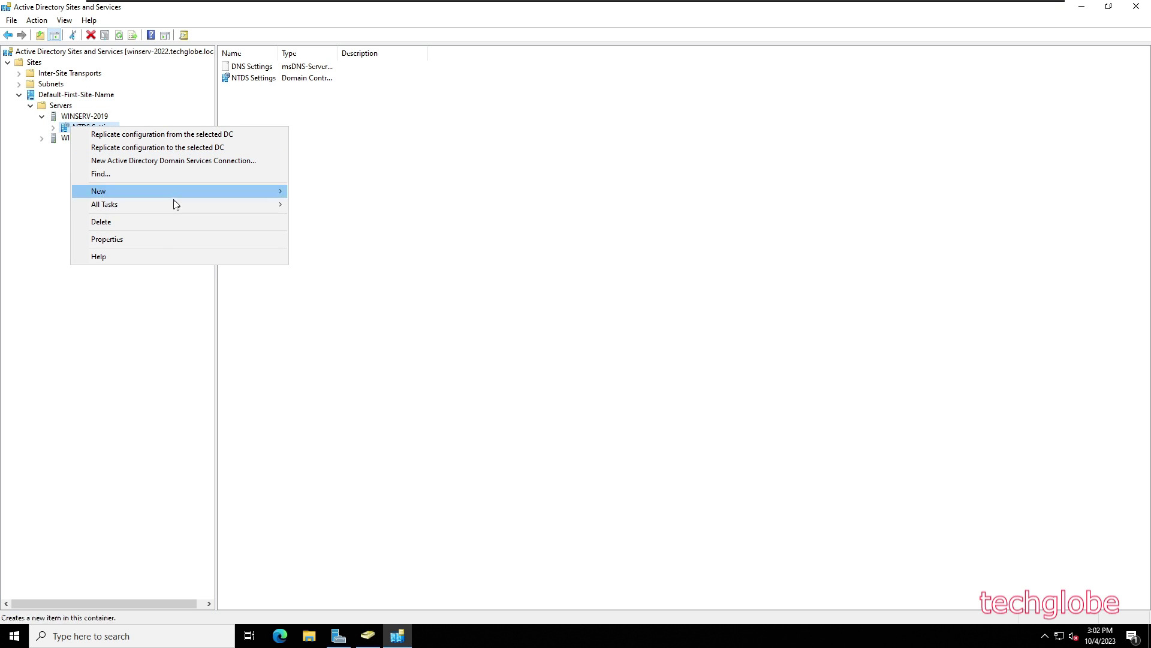
pyautogui.moveTo(103, 205)
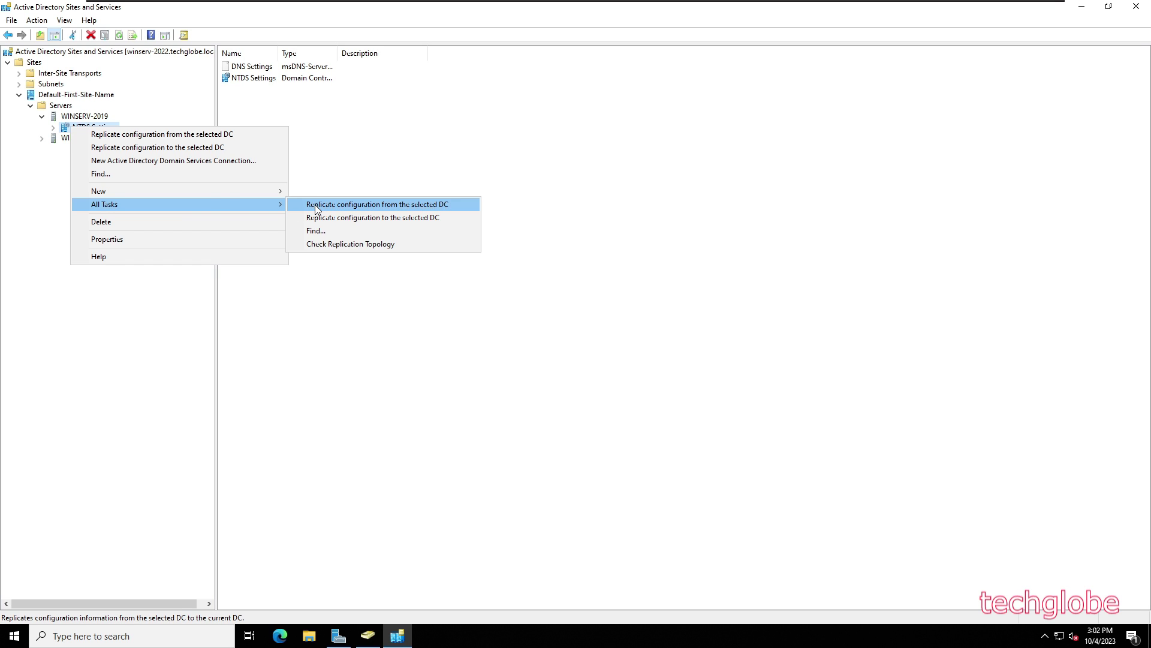
pyautogui.click(179, 134)
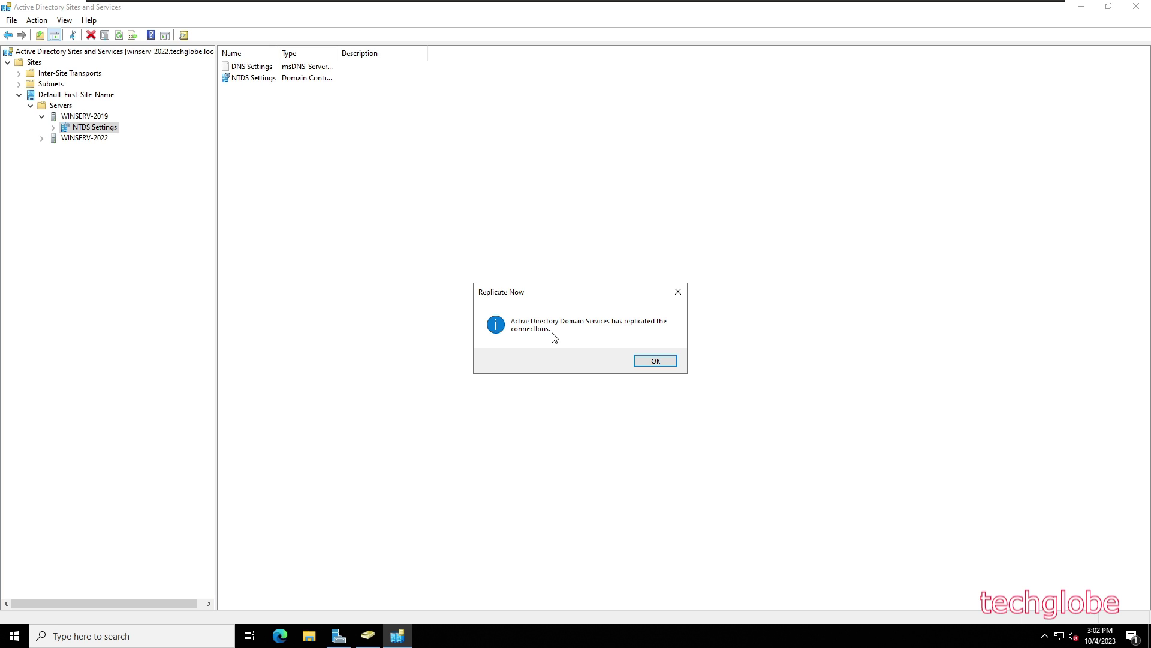
pyautogui.click(655, 361)
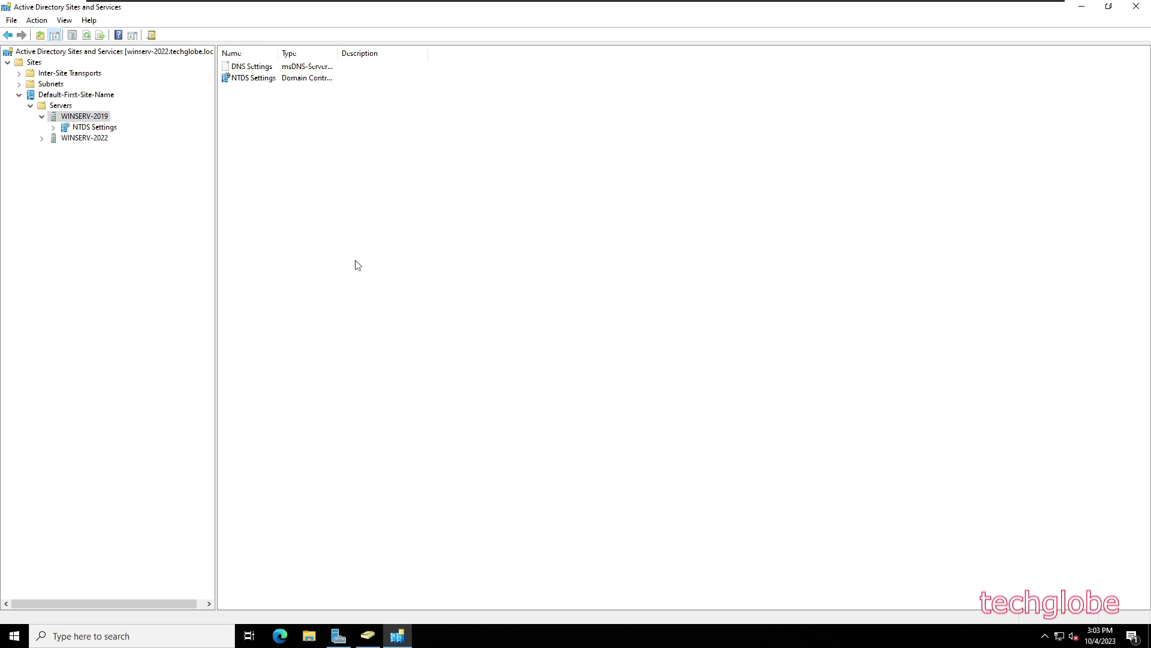
# - Replicate configuration to WINSERV-2019 from its NTDS Settings and confirm the result
pyautogui.rightClick(73, 129)
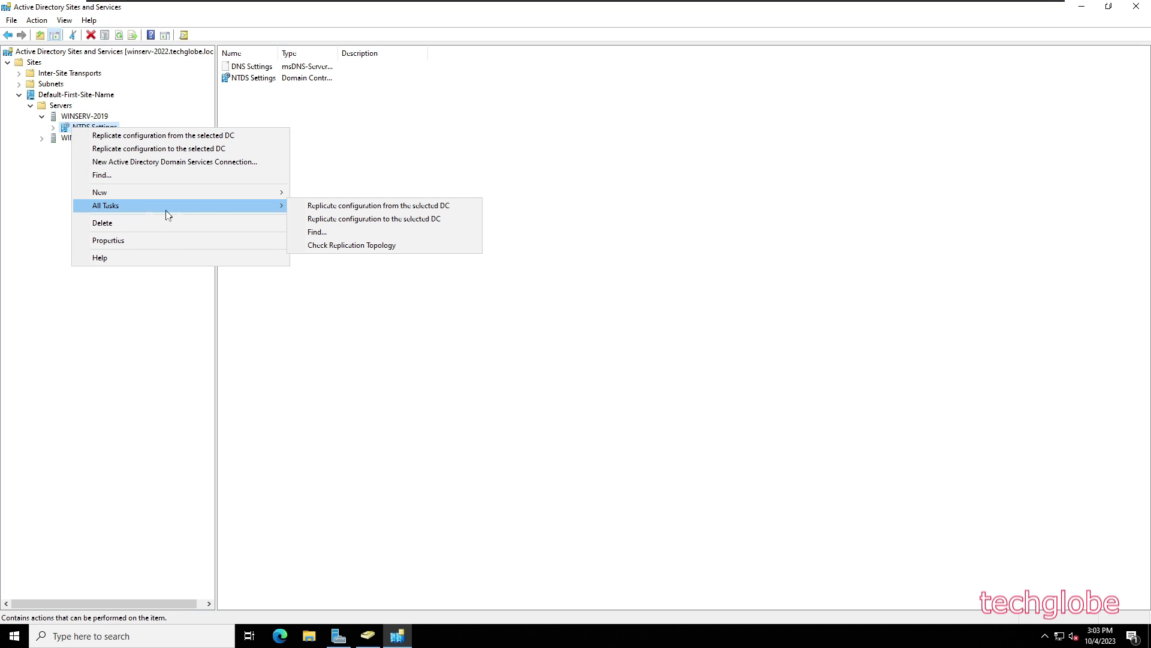
pyautogui.click(329, 220)
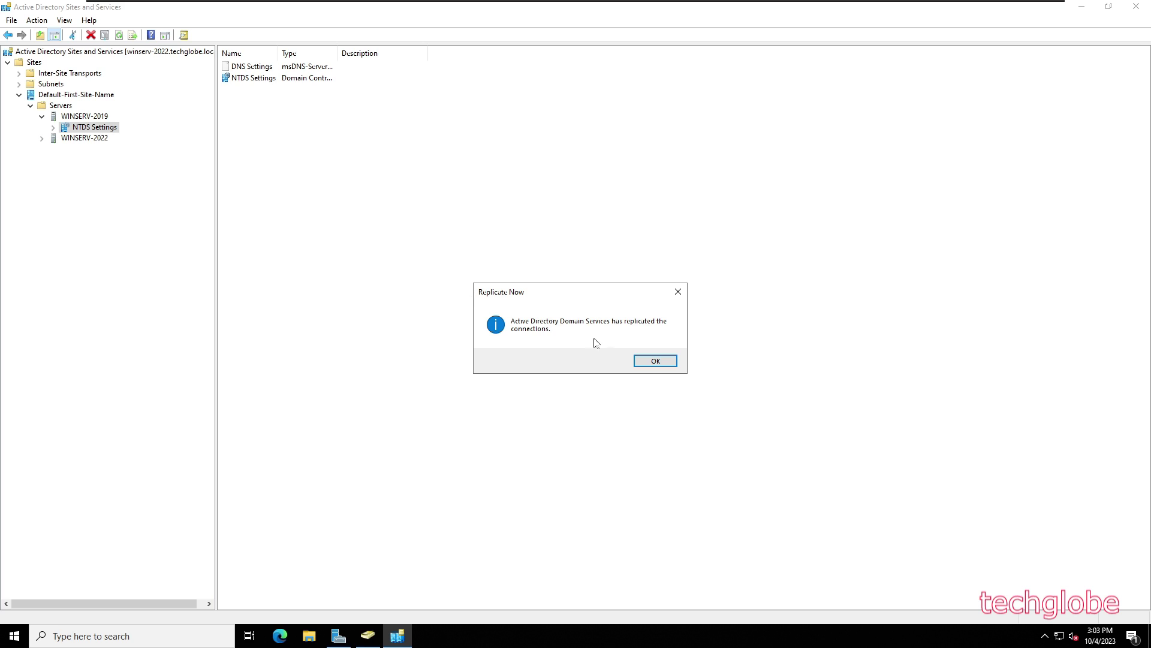
pyautogui.click(655, 360)
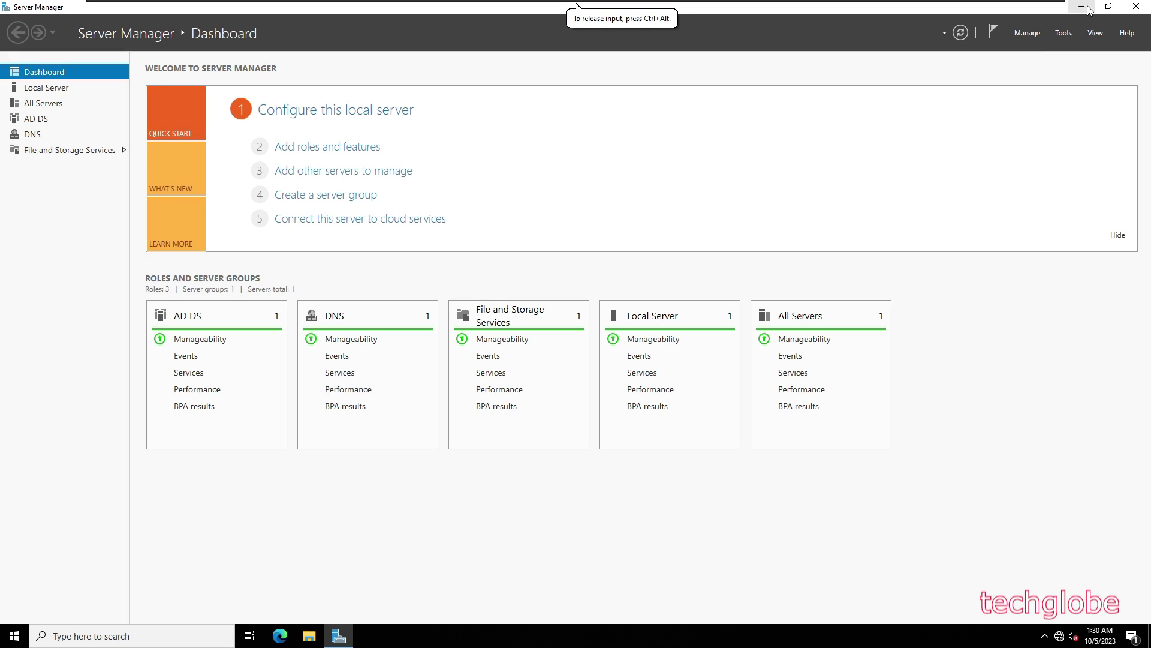
pyautogui.click(1088, 5)
# - On the Windows Server 2019 VM, launch Active Directory Sites and Services from Server Manager
pyautogui.moveTo(833, 3)
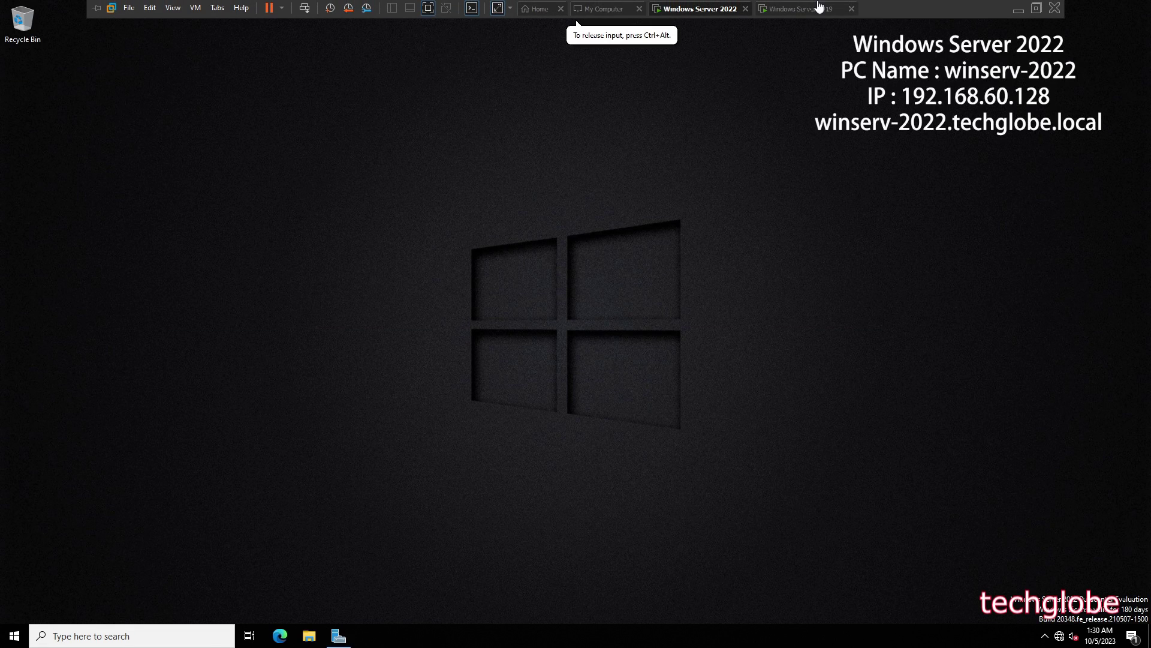
pyautogui.click(799, 9)
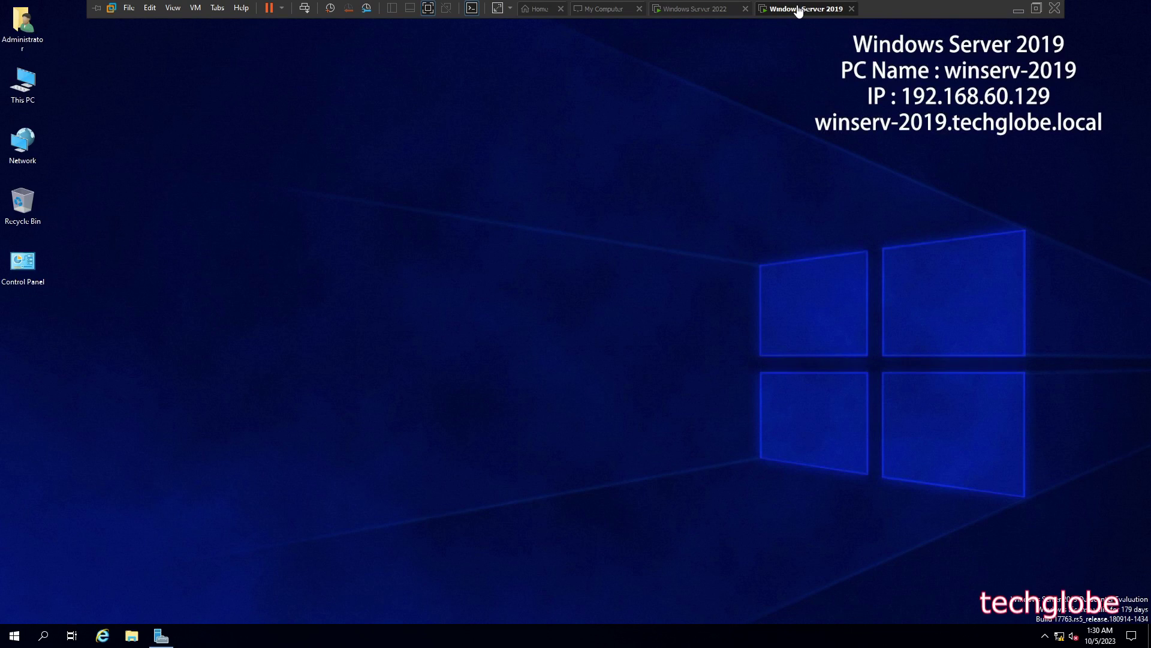
pyautogui.click(157, 641)
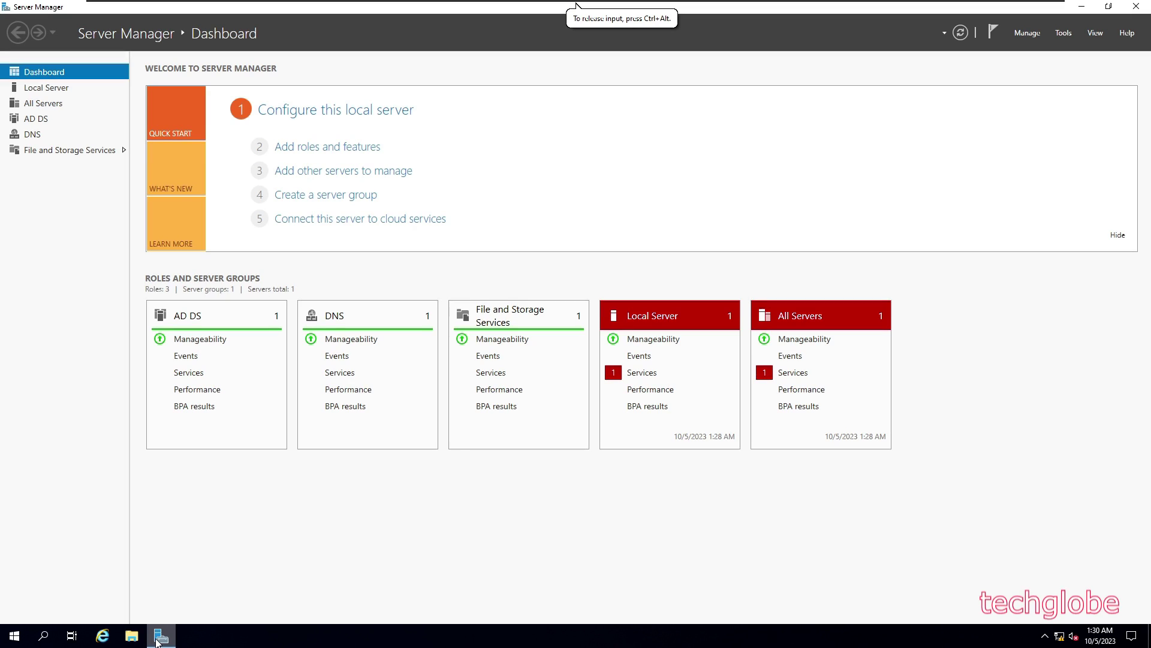
pyautogui.click(1064, 34)
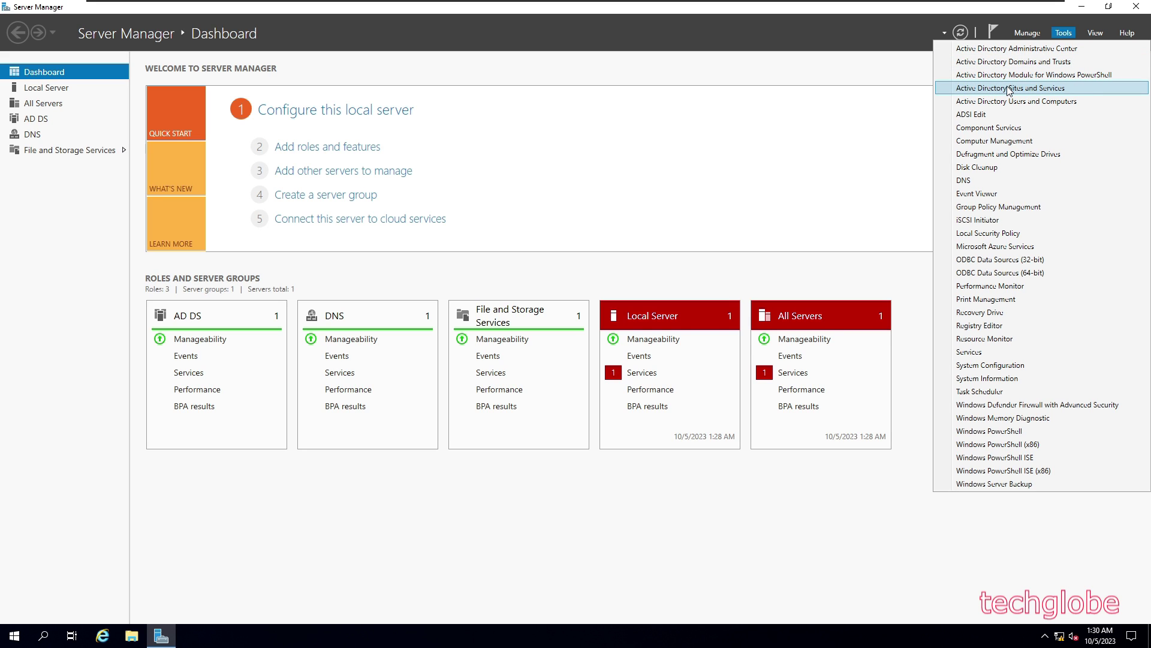
pyautogui.click(1034, 90)
# - Expand Sites > Default-First-Site-Name > Servers > WINSERV-2019 to reach its NTDS Settings
pyautogui.click(8, 64)
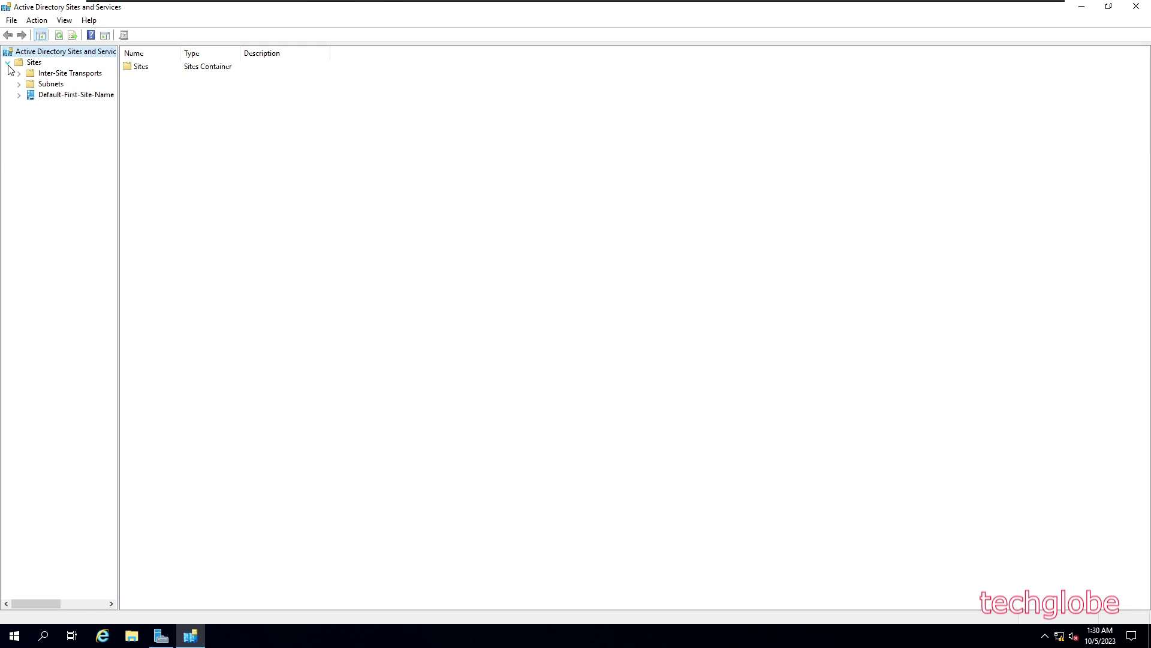
pyautogui.click(19, 96)
pyautogui.click(30, 106)
pyautogui.moveTo(119, 126); pyautogui.dragTo(186, 129)
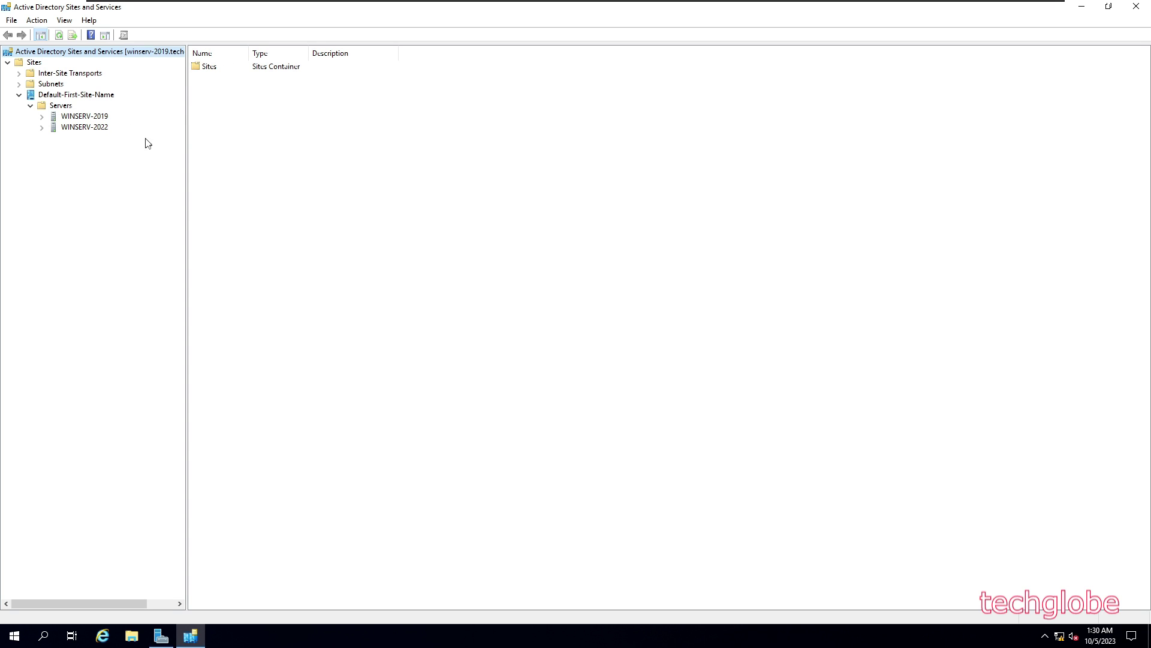
pyautogui.click(43, 117)
pyautogui.rightClick(79, 128)
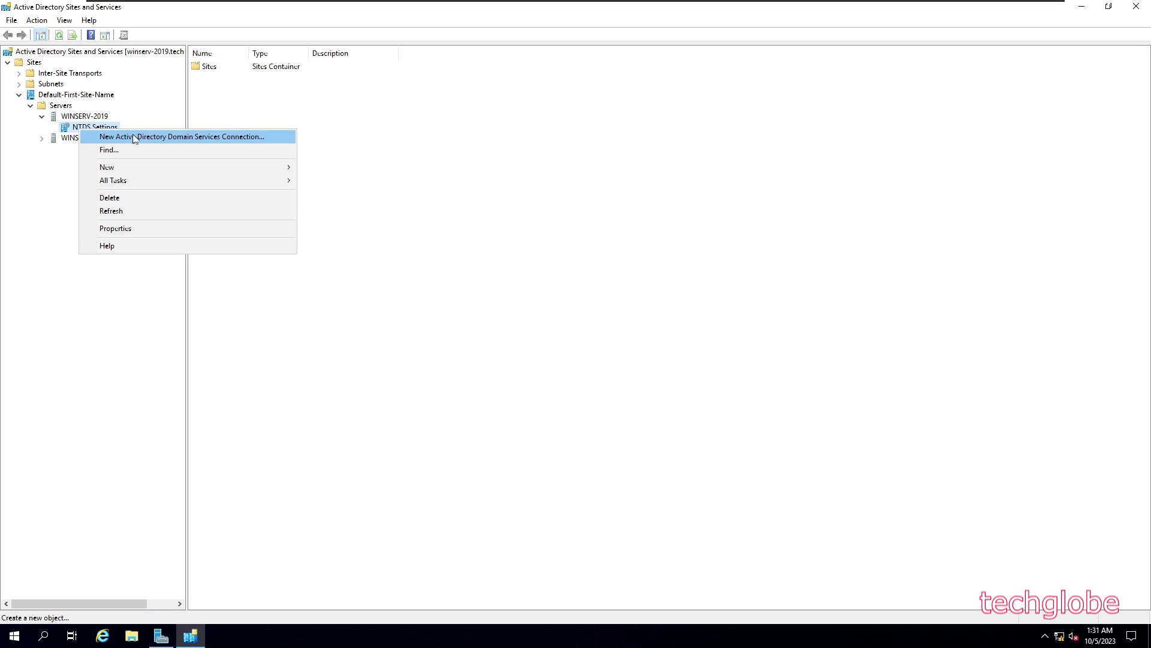
# - Clear Global Catalog in WINSERV-2019's NTDS Settings properties and apply the change
pyautogui.click(116, 227)
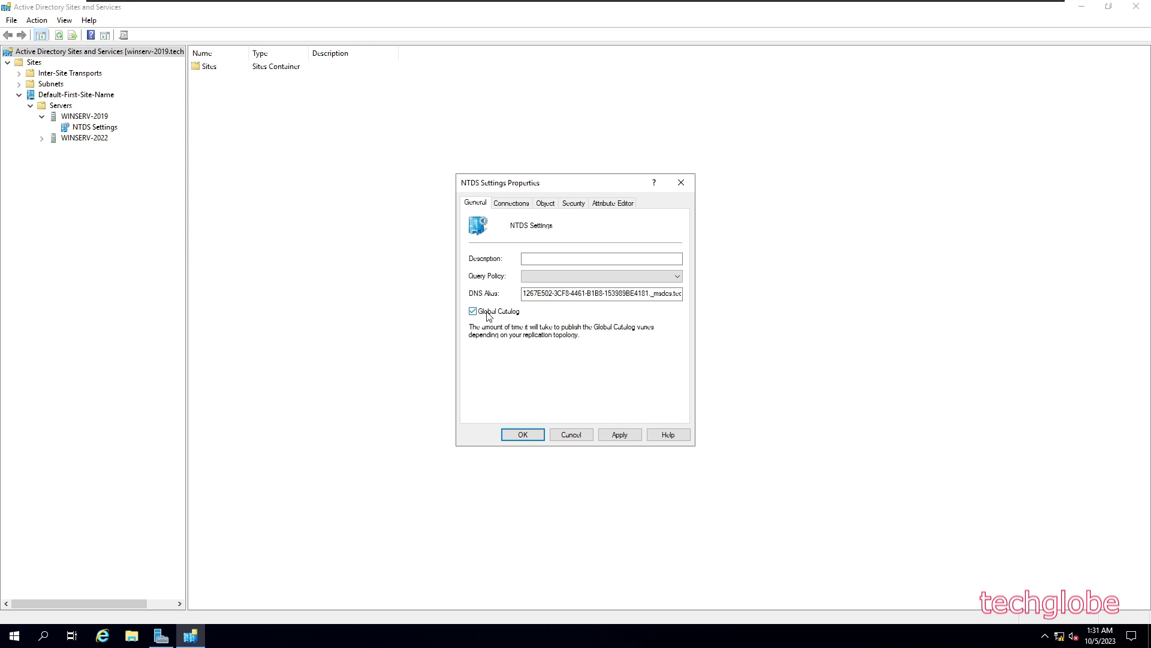
pyautogui.click(487, 314)
pyautogui.click(623, 436)
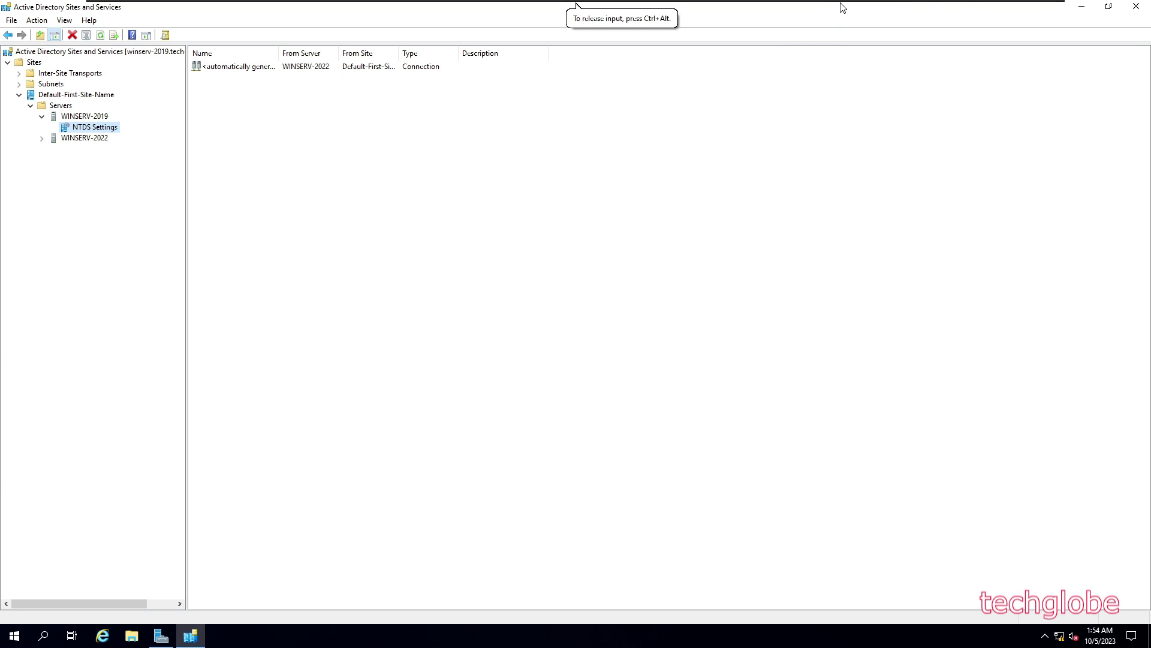
# - On the Windows Server 2022 VM, run Windows PowerShell as Administrator
pyautogui.click(1083, 8)
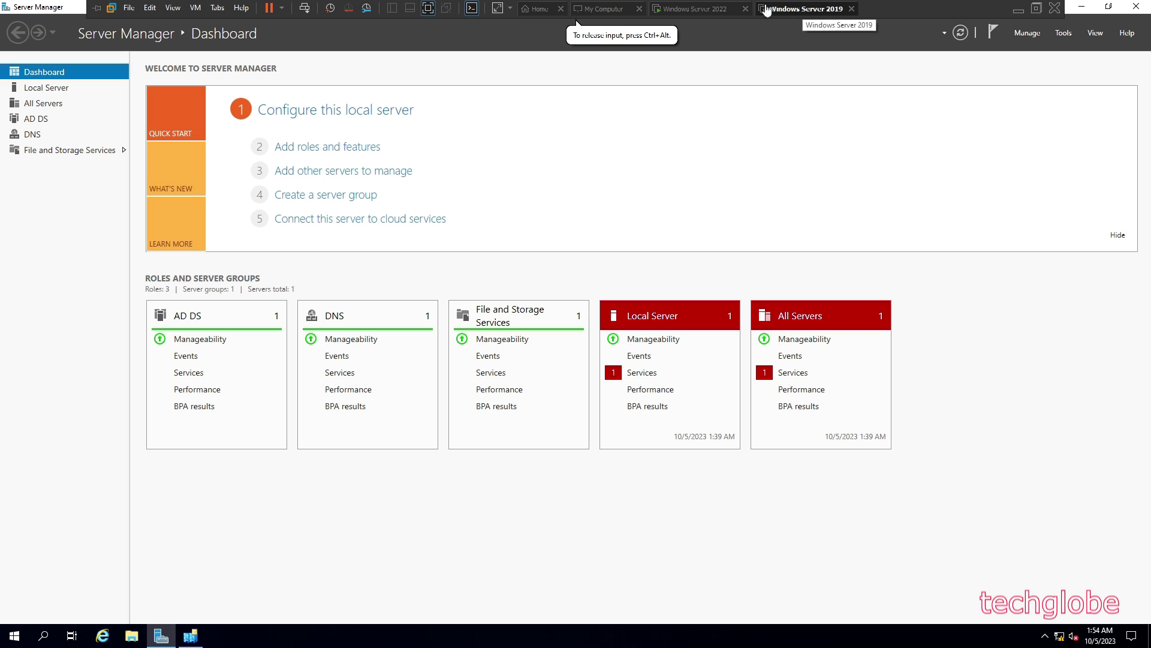
pyautogui.click(693, 10)
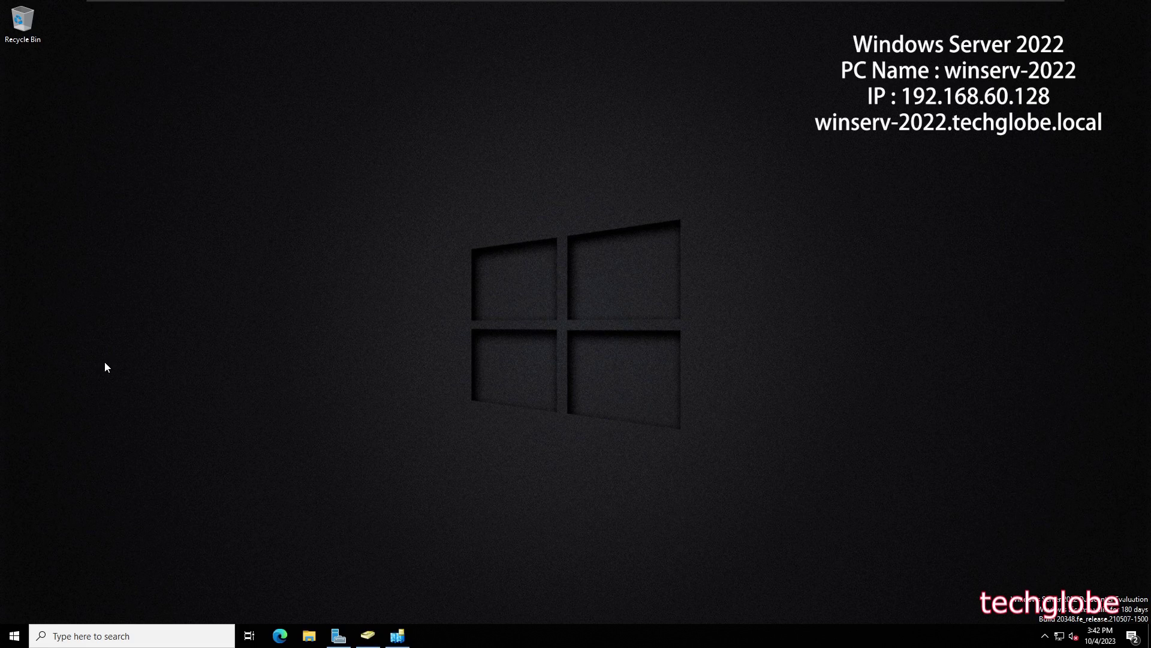
pyautogui.click(15, 635)
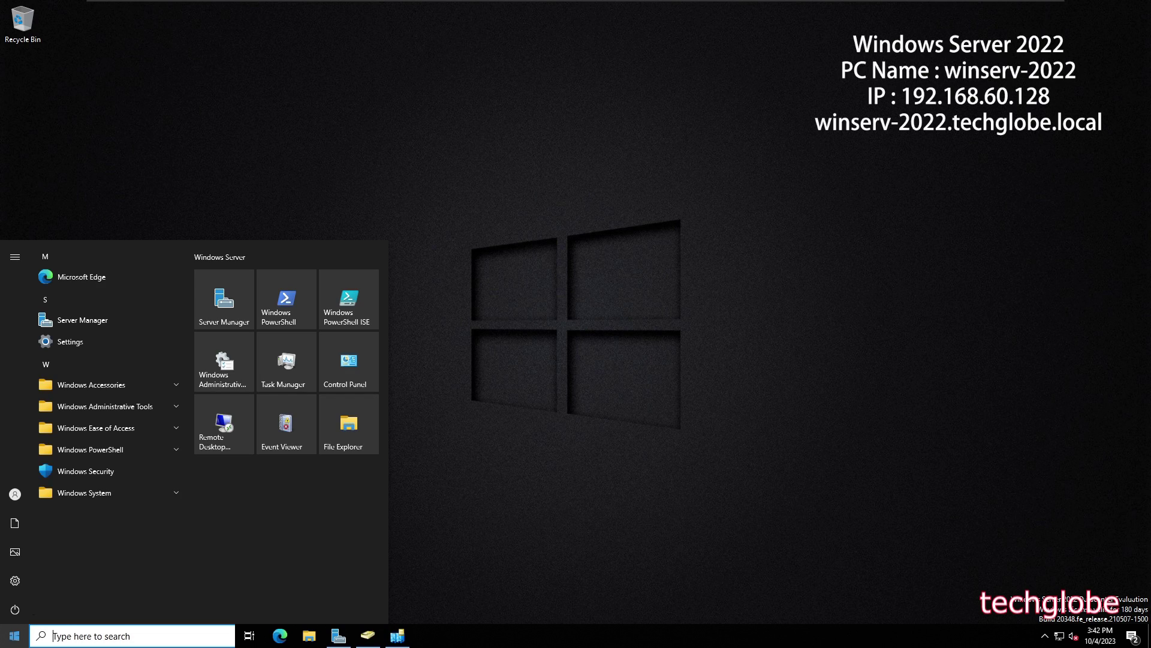
pyautogui.rightClick(284, 309)
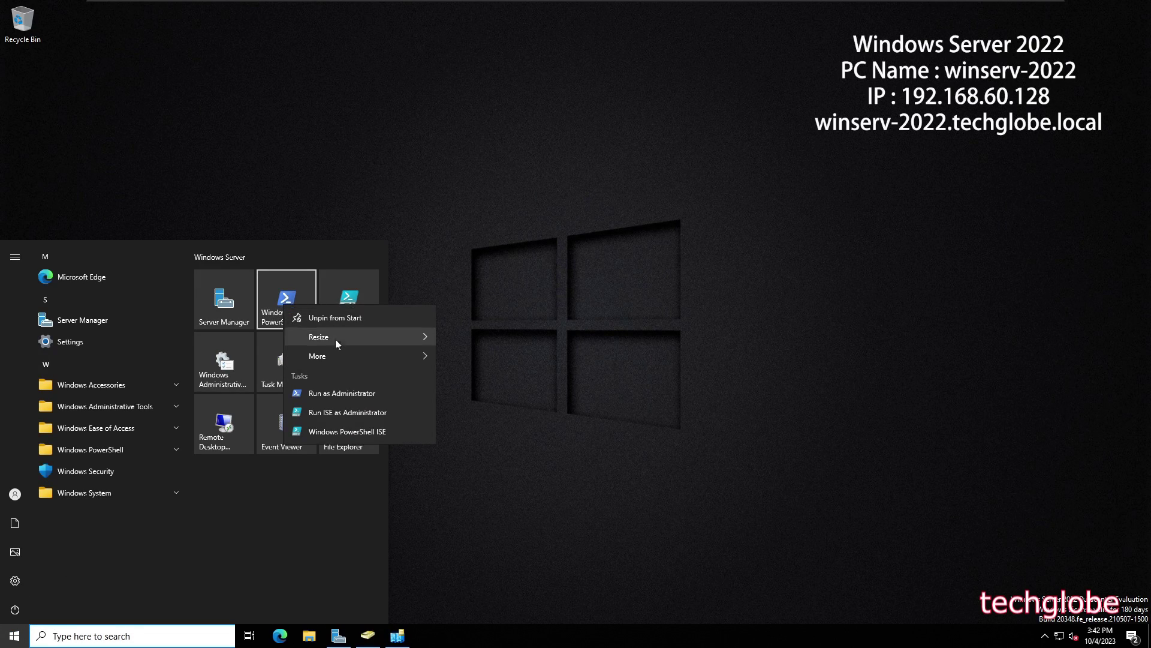
pyautogui.click(322, 395)
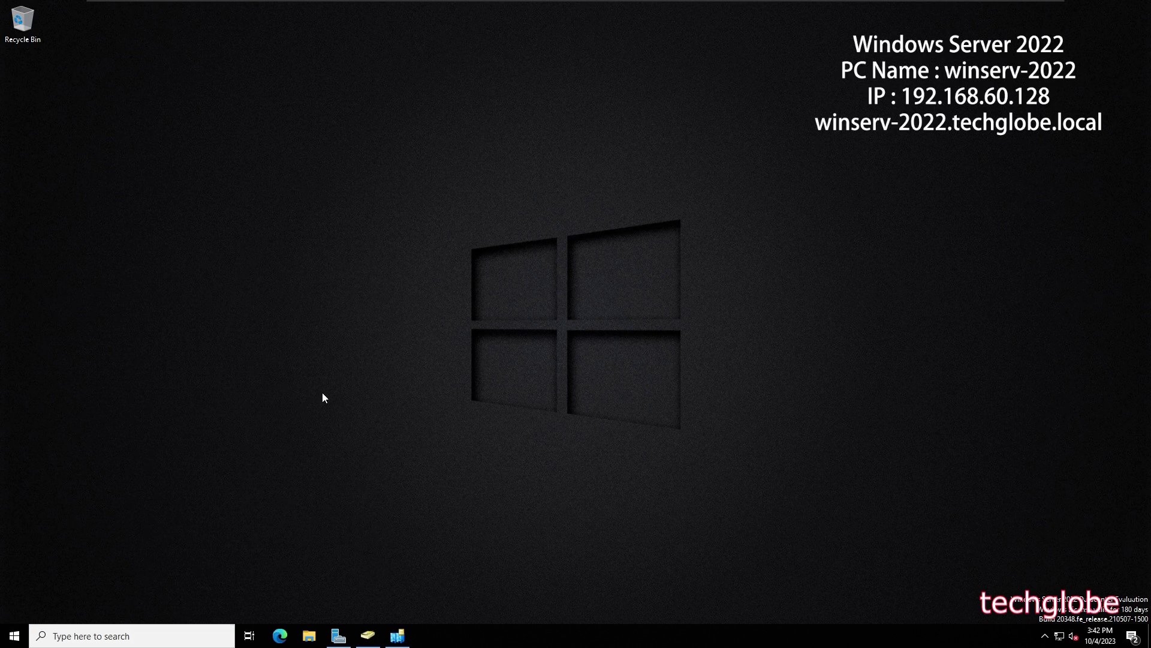
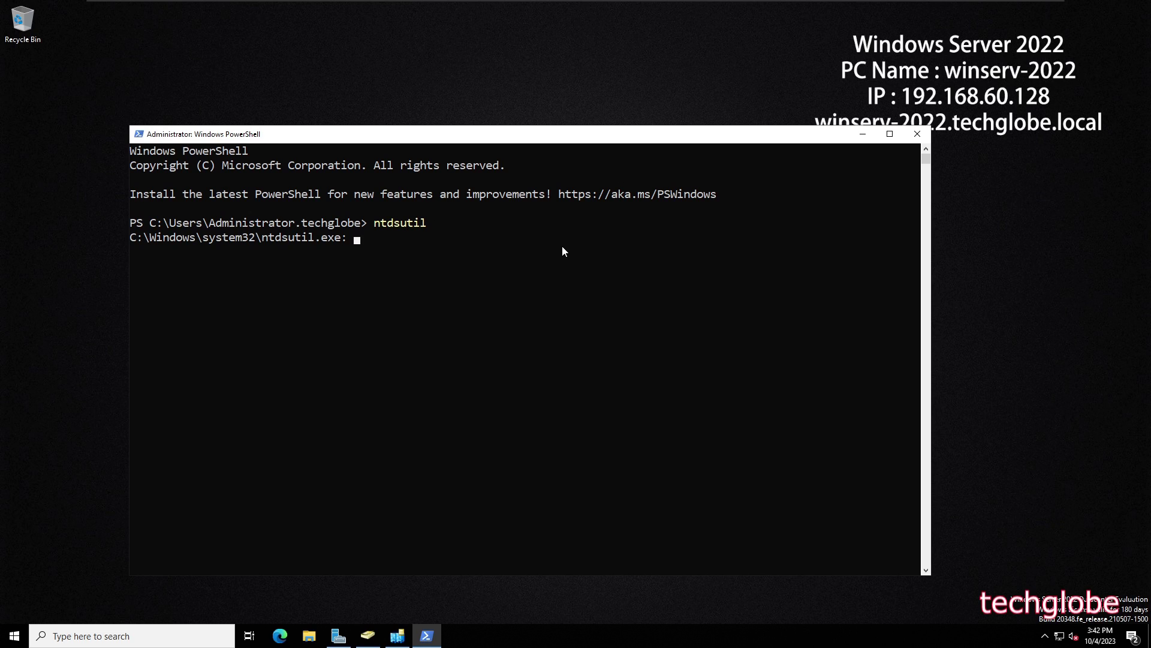
# - In ntdsutil roles, connect to server winserv-2022 and return to the fsmo maintenance prompt
pyautogui.write('roles')
pyautogui.press('Return')
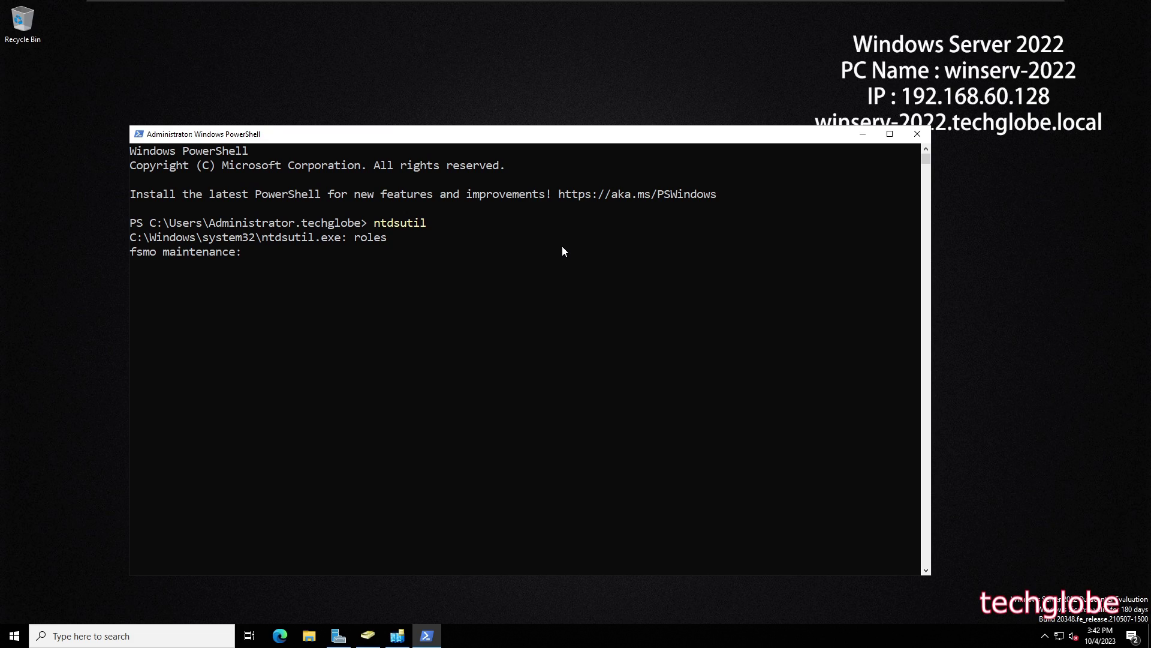
pyautogui.write('connections')
pyautogui.press('Return')
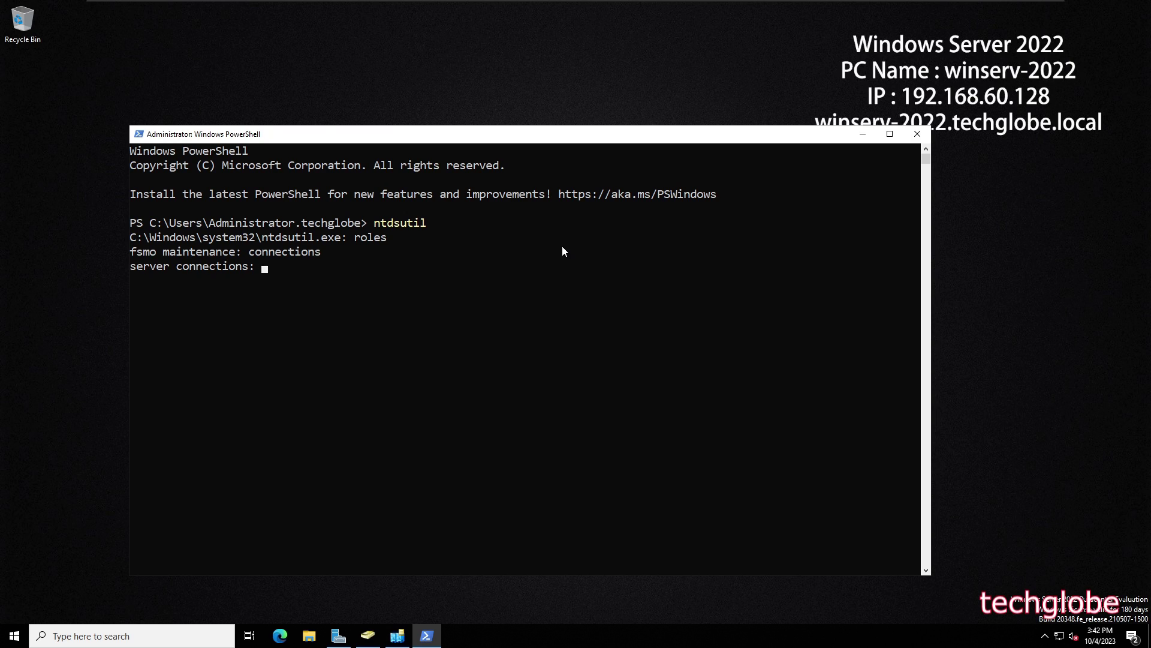
pyautogui.write('connect to server')
pyautogui.write('win')
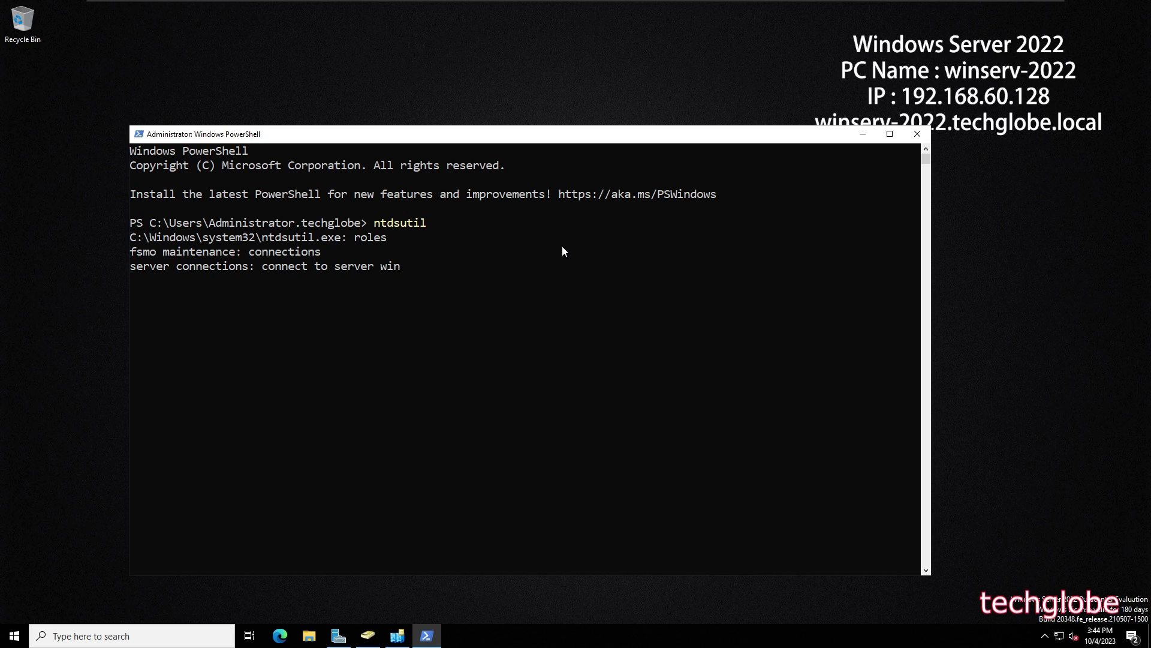
pyautogui.write('serv-2022')
pyautogui.press('Return')
pyautogui.write('quit')
pyautogui.press('Return')
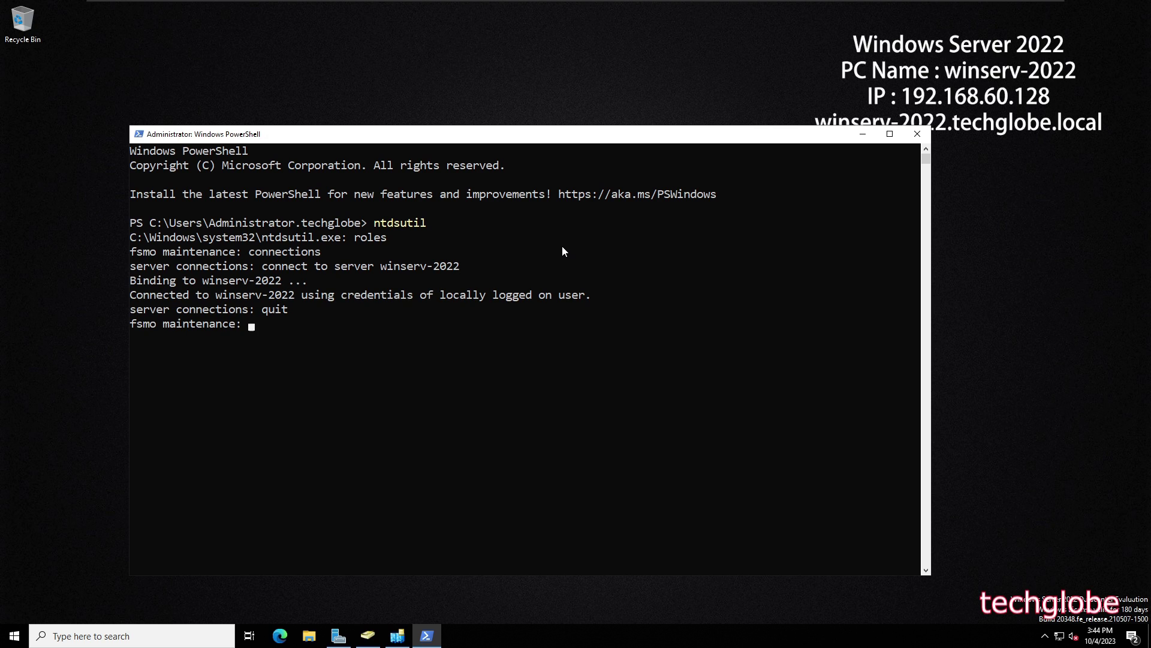
# - List the fsmo commands and transfer the infrastructure master role to winserv-2022, confirming Yes
pyautogui.write('help')
pyautogui.press('Return')
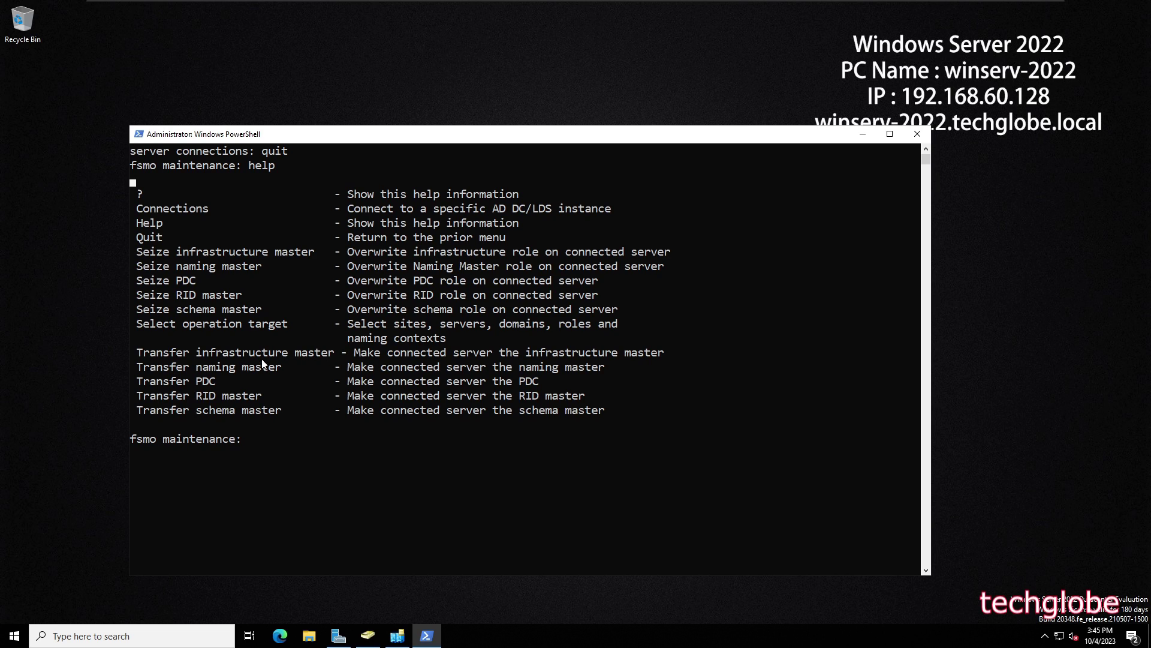
pyautogui.moveTo(138, 352); pyautogui.dragTo(331, 355)
pyautogui.press('super+c')
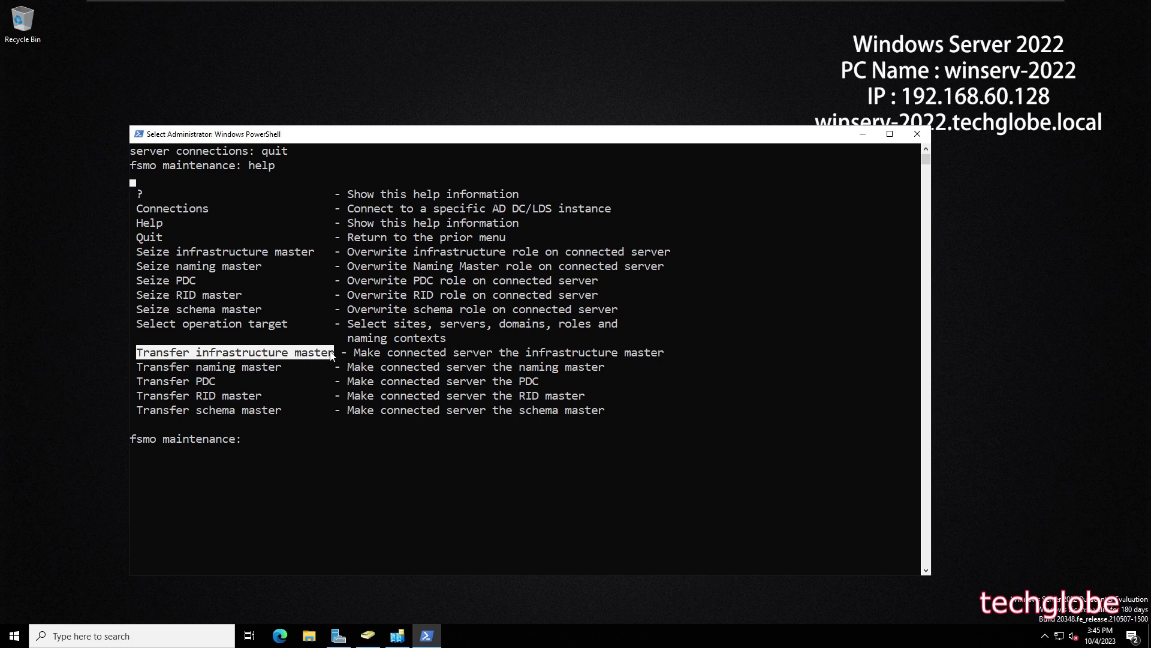
pyautogui.rightClick(331, 355)
pyautogui.rightClick(291, 416)
pyautogui.press('Return')
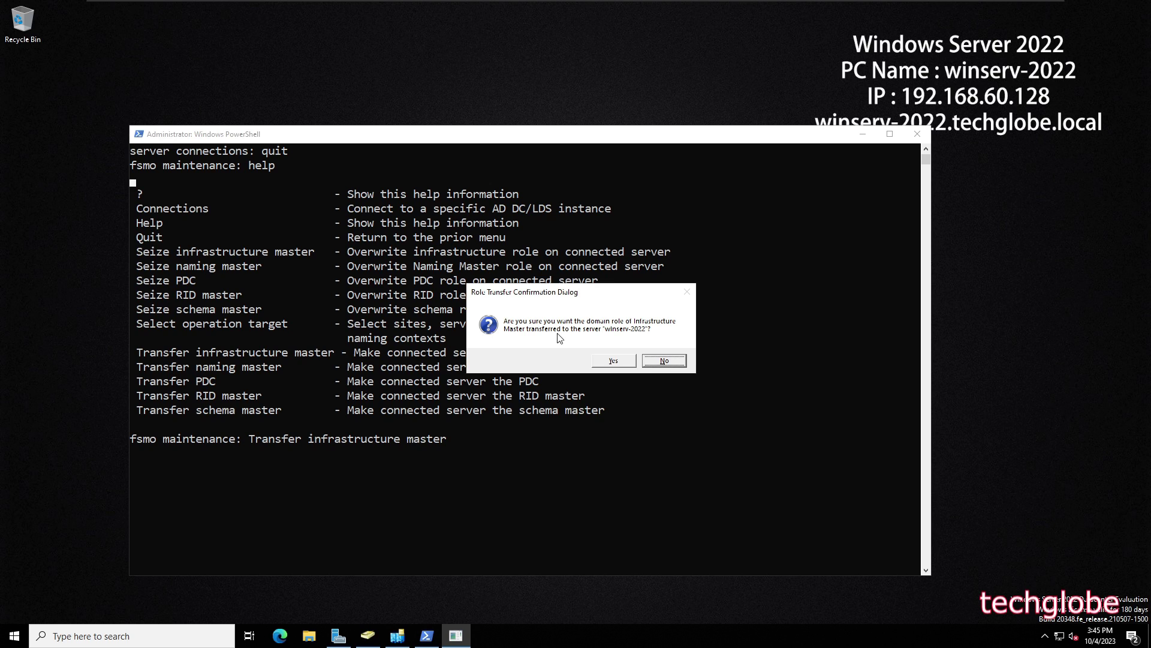
pyautogui.click(613, 362)
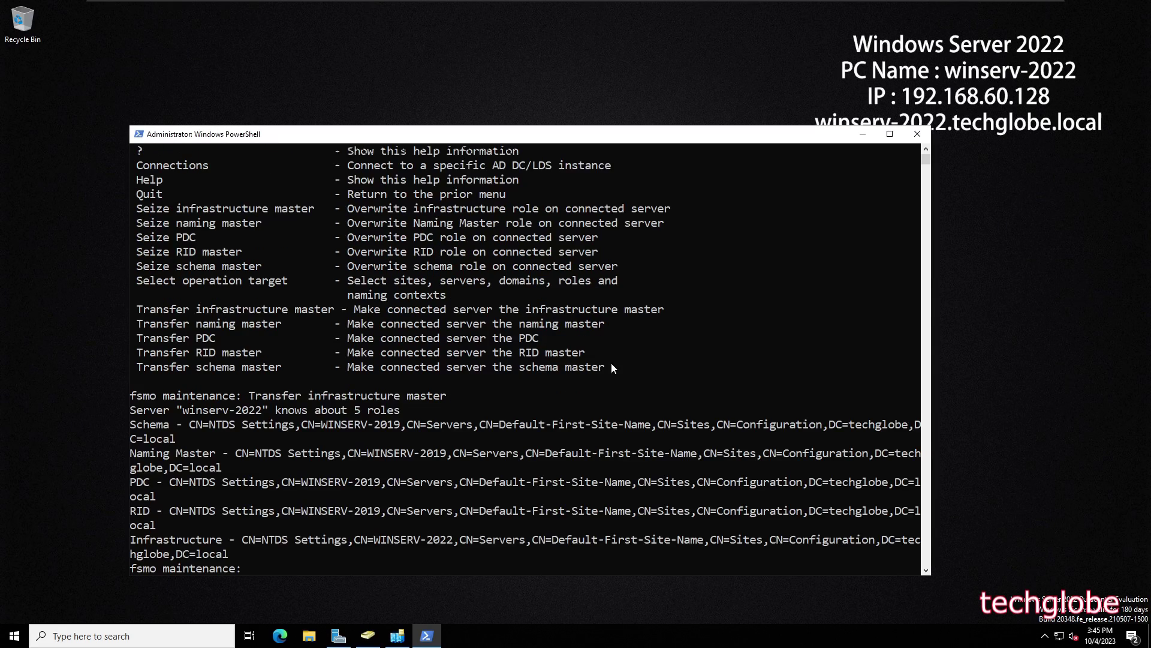
# - Run 'Transfer naming master' from the help listing and confirm the transfer
pyautogui.click(139, 324)
pyautogui.moveTo(139, 324); pyautogui.dragTo(280, 328)
pyautogui.press('super+c')
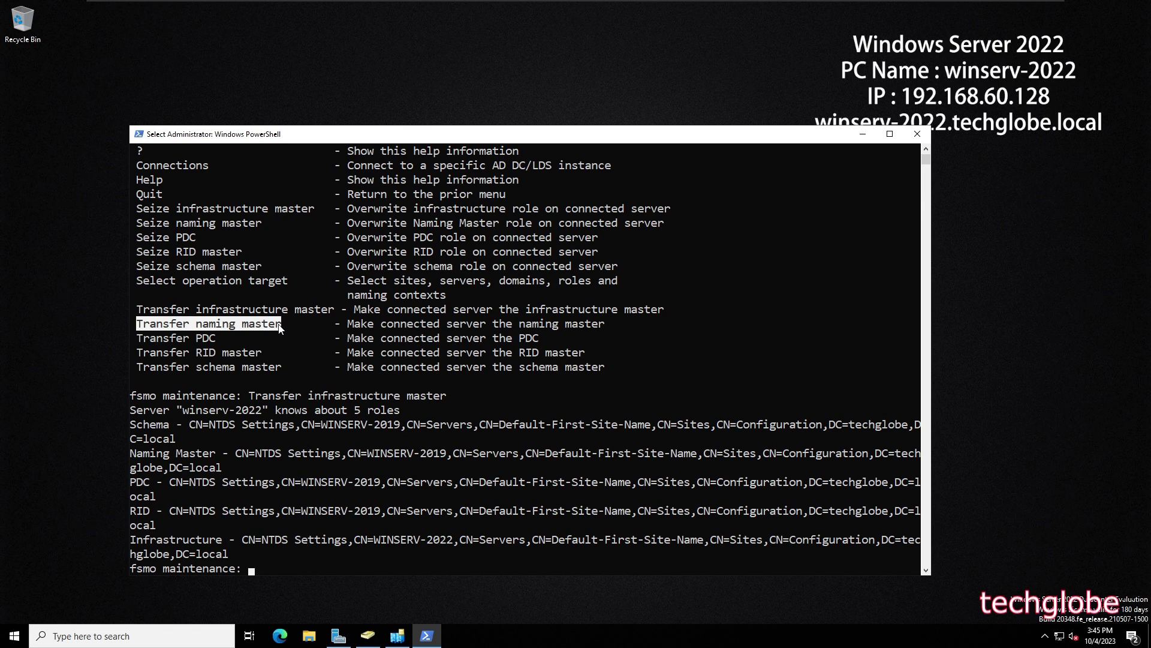
pyautogui.rightClick(279, 327)
pyautogui.scroll(-6, 353, 402)
pyautogui.rightClick(354, 407)
pyautogui.press('Return')
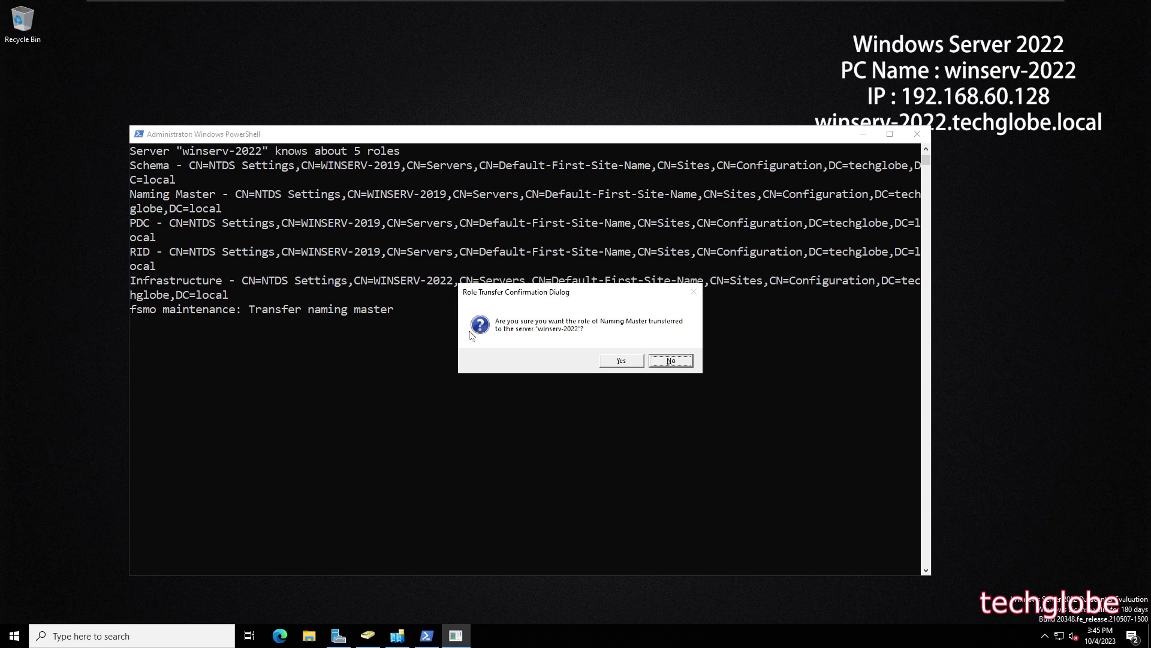
pyautogui.click(620, 362)
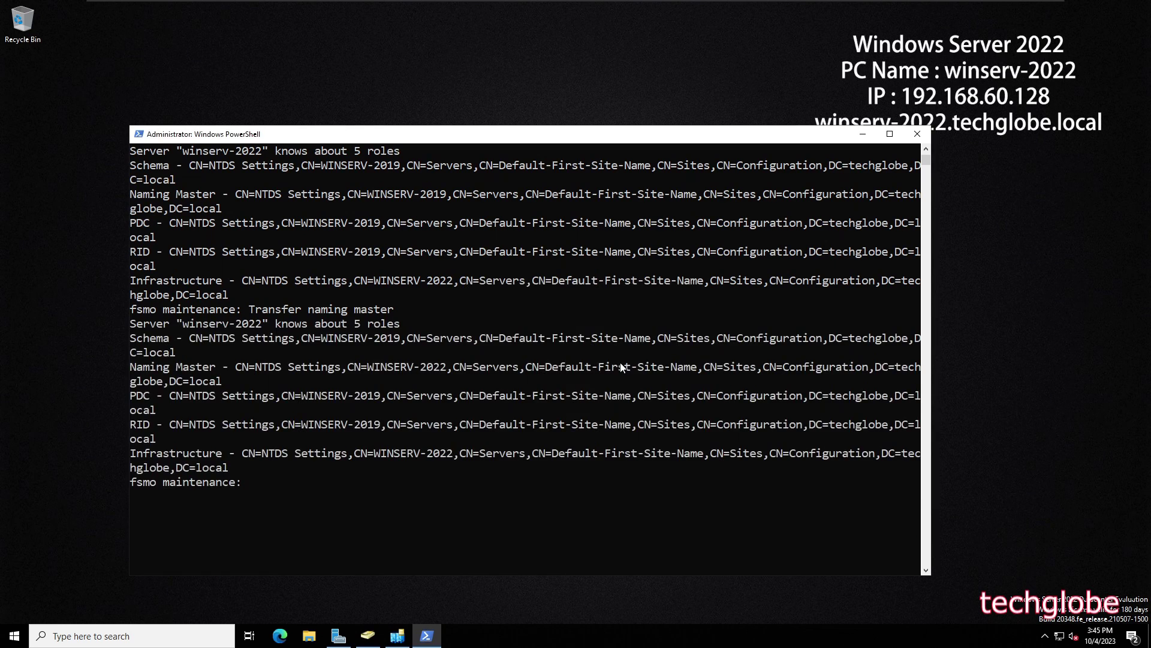
# - Run 'Transfer PDC' and confirm moving the PDC role to winserv-2022
pyautogui.scroll(5, 620, 363)
pyautogui.moveTo(137, 296); pyautogui.dragTo(214, 296)
pyautogui.press('super+c')
pyautogui.rightClick(273, 316)
pyautogui.scroll(-5, 300, 360)
pyautogui.rightClick(317, 390)
pyautogui.press('Return')
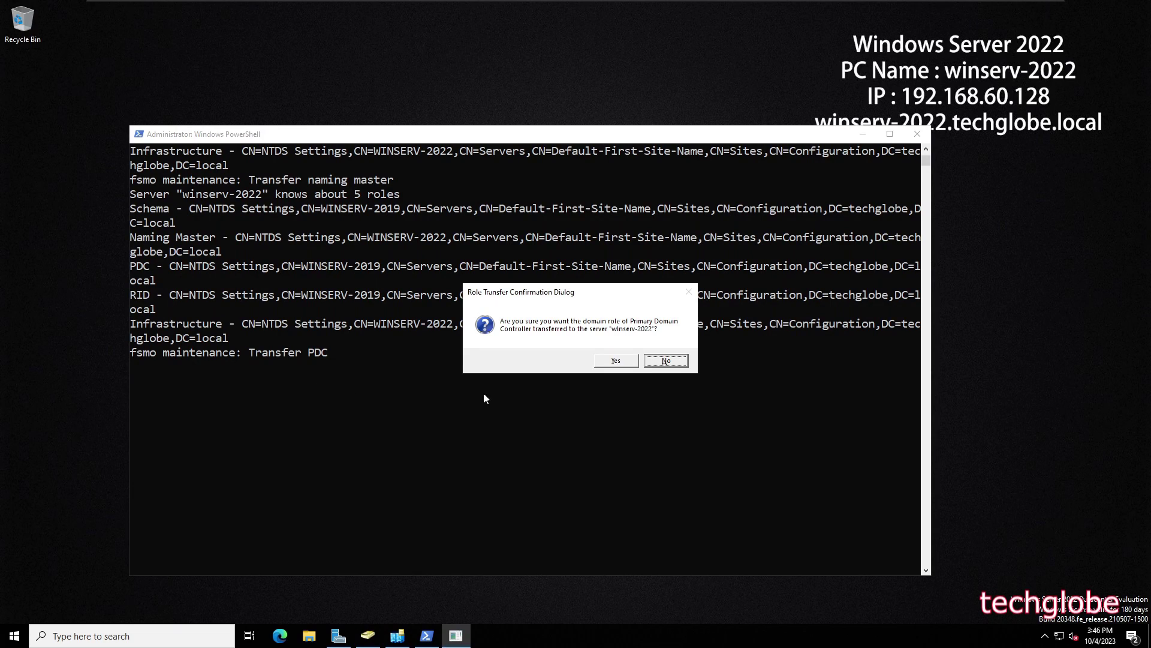
pyautogui.click(616, 361)
# - Run 'Seize RID master' and accept the seizure confirmation
pyautogui.scroll(10, 175, 429)
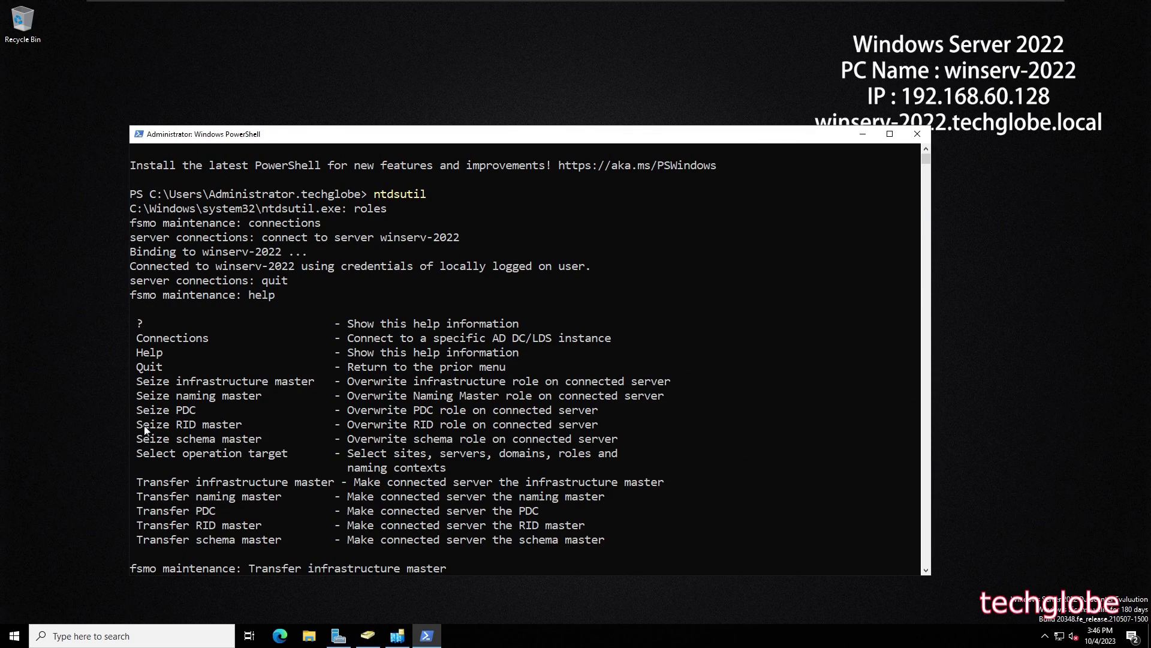
pyautogui.moveTo(136, 425); pyautogui.dragTo(240, 424)
pyautogui.press('super+c')
pyautogui.rightClick(238, 422)
pyautogui.scroll(-4, 340, 456)
pyautogui.scroll(-9, 340, 456)
pyautogui.rightClick(414, 451)
pyautogui.press('Return')
pyautogui.press('Left')
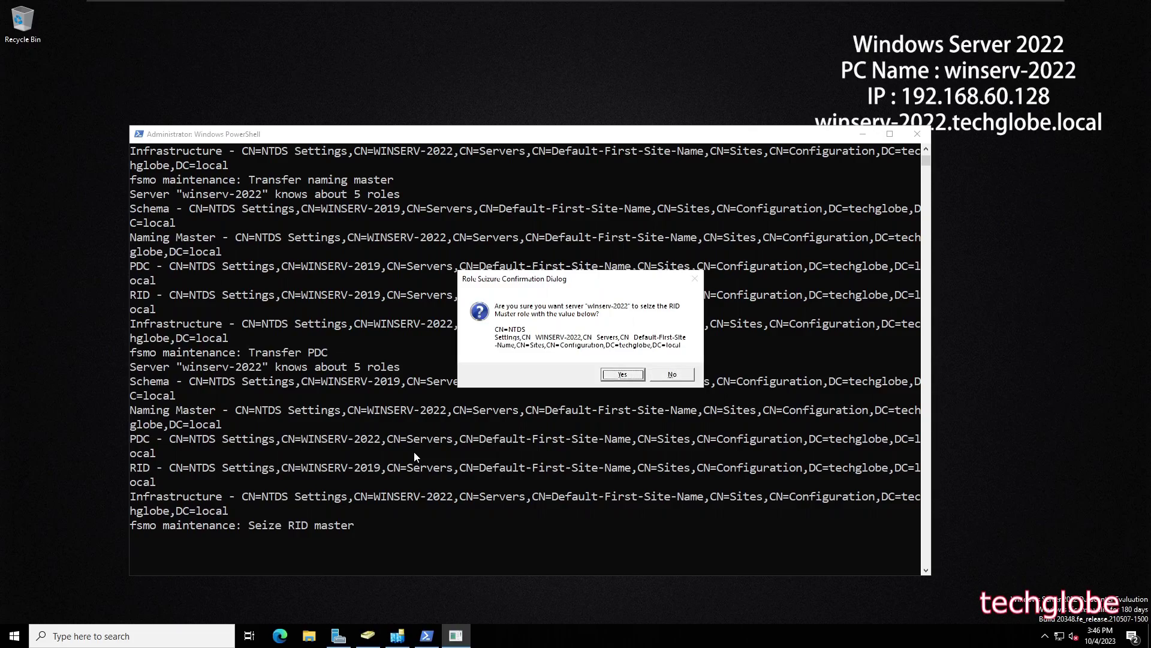
pyautogui.press('Return')
# - Run 'Seize schema master', confirm it, and review the output listing all roles on WINSERV-2022
pyautogui.scroll(9, 314, 384)
pyautogui.scroll(7, 315, 384)
pyautogui.moveTo(137, 409); pyautogui.dragTo(261, 415)
pyautogui.press('super+c')
pyautogui.rightClick(292, 423)
pyautogui.rightClick(293, 426)
pyautogui.press('Return')
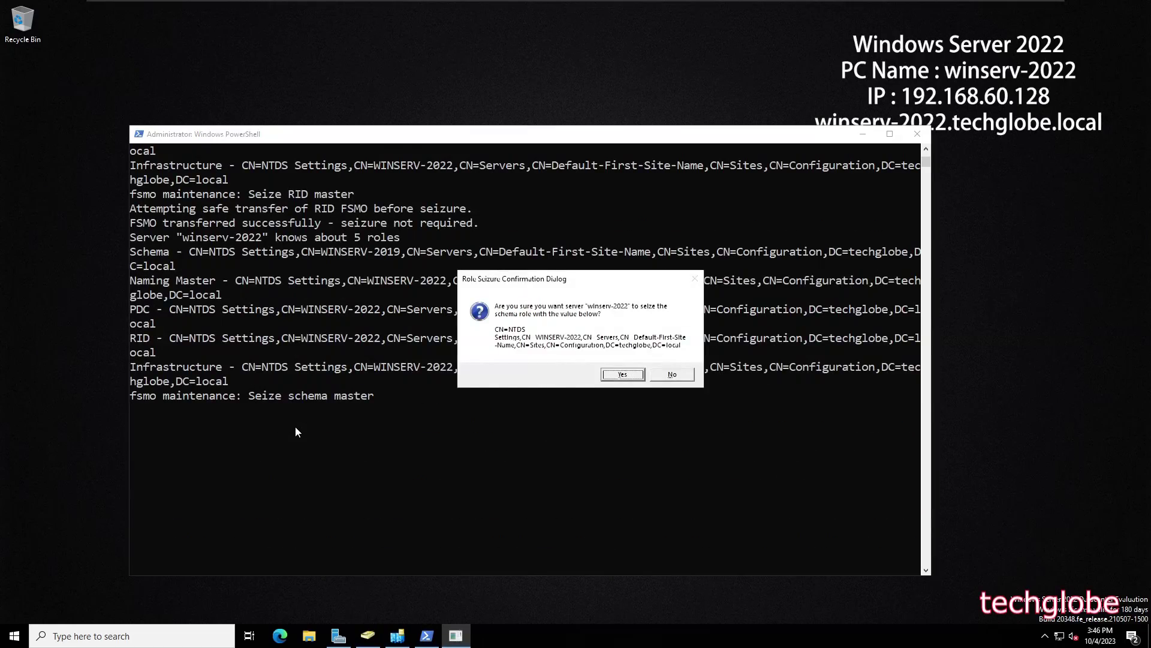
pyautogui.press('Return')
pyautogui.scroll(10, 295, 431)
pyautogui.scroll(8, 295, 426)
pyautogui.scroll(-15, 347, 442)
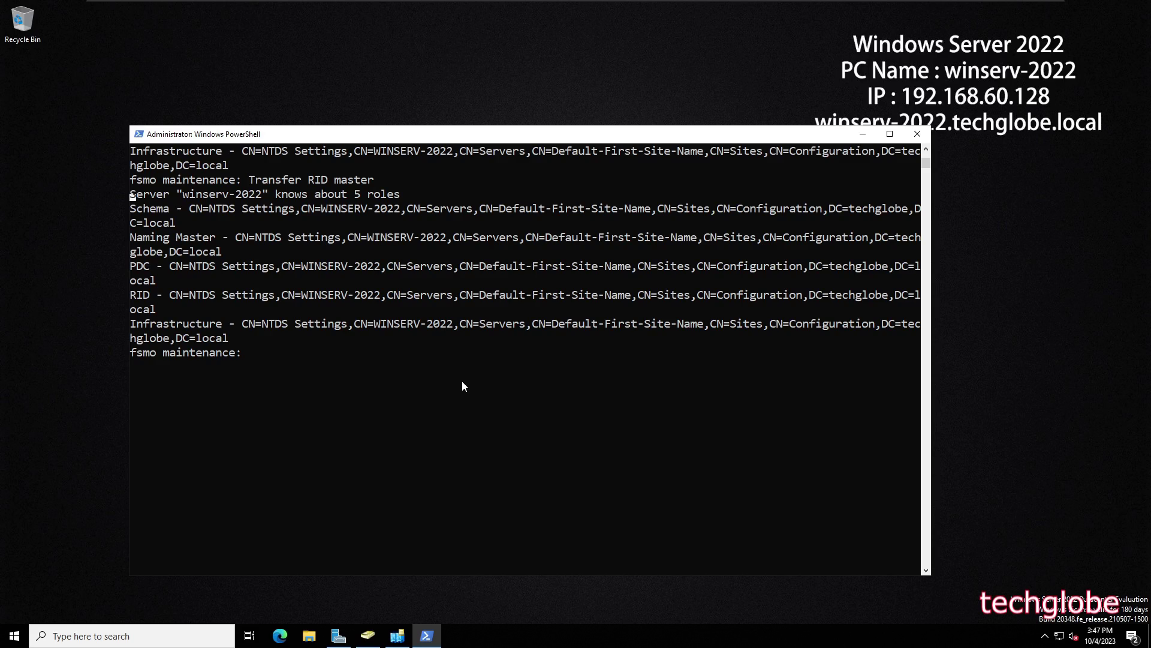
# - Quit fsmo maintenance and ntdsutil, then clear the PowerShell console
pyautogui.write('quit')
pyautogui.press('Return')
pyautogui.write('quit')
pyautogui.press('Return')
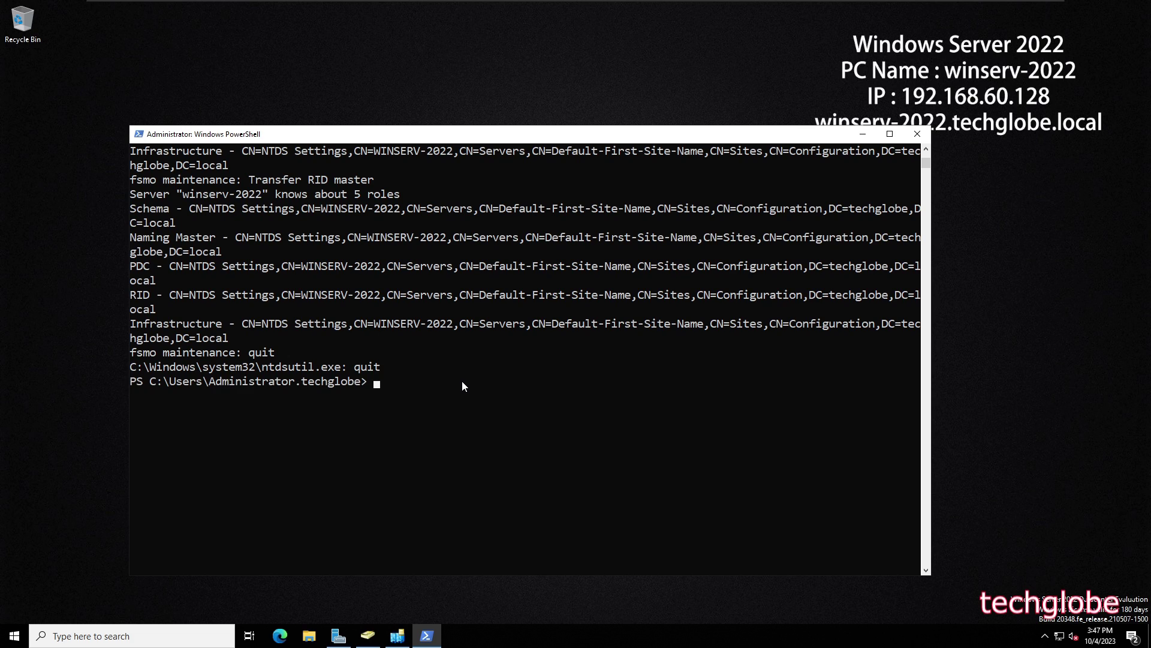
pyautogui.write('clear')
pyautogui.press('Return')
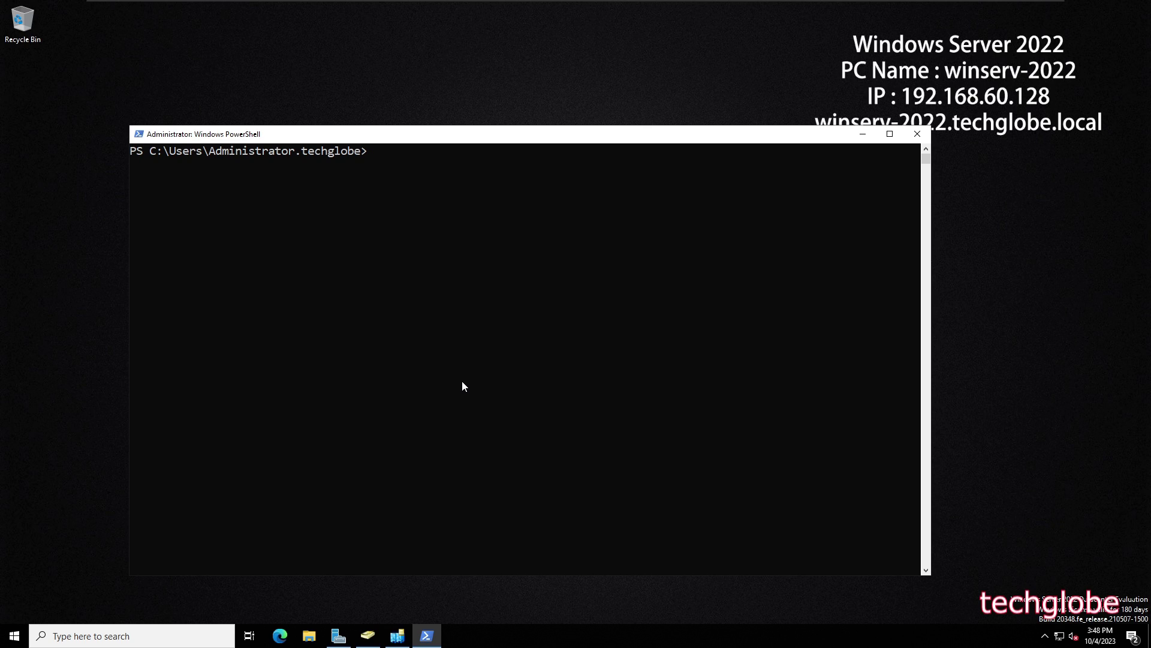
# - Run netdom query fsmo to verify all five roles on winserv-2022.techglobe.local
pyautogui.write('netdom query')
pyautogui.write('fsmo')
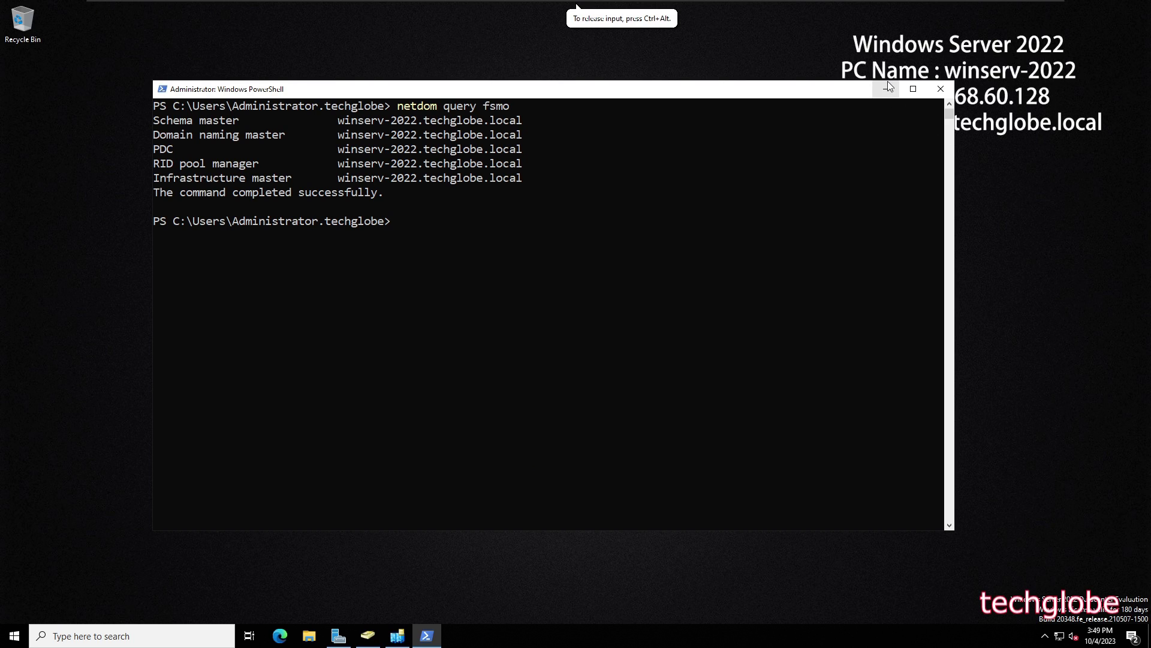
pyautogui.click(886, 89)
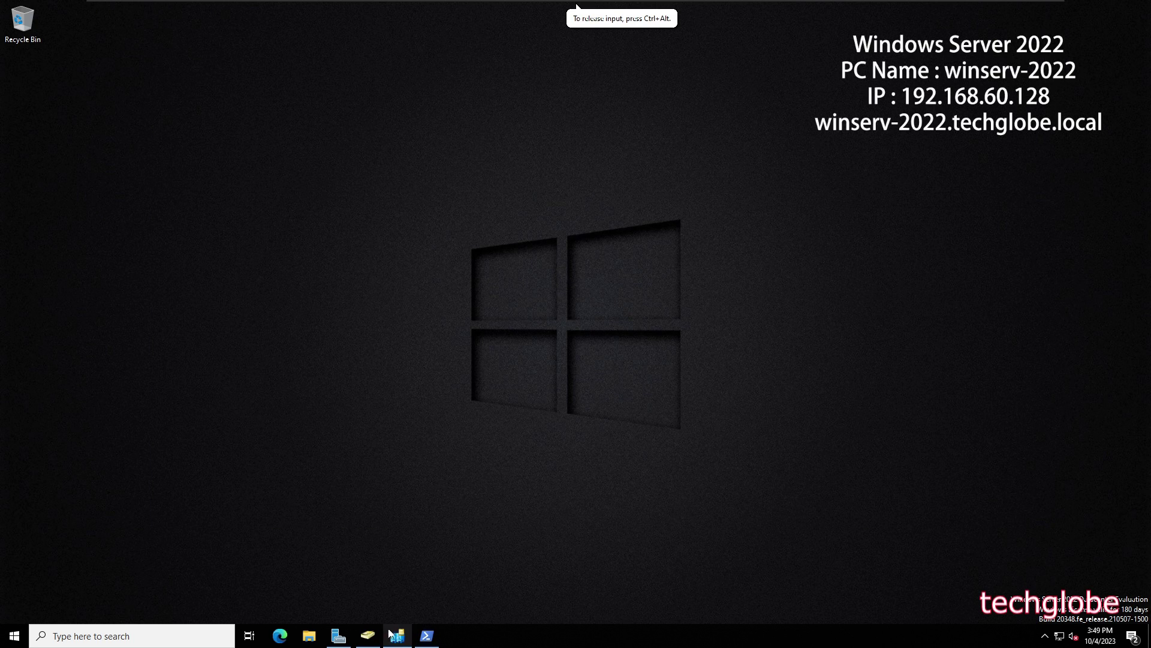
# - Bring up ADUC, browse Users, Manager and Accounts Users, then restore down showing Manager's four users
pyautogui.moveTo(372, 642)
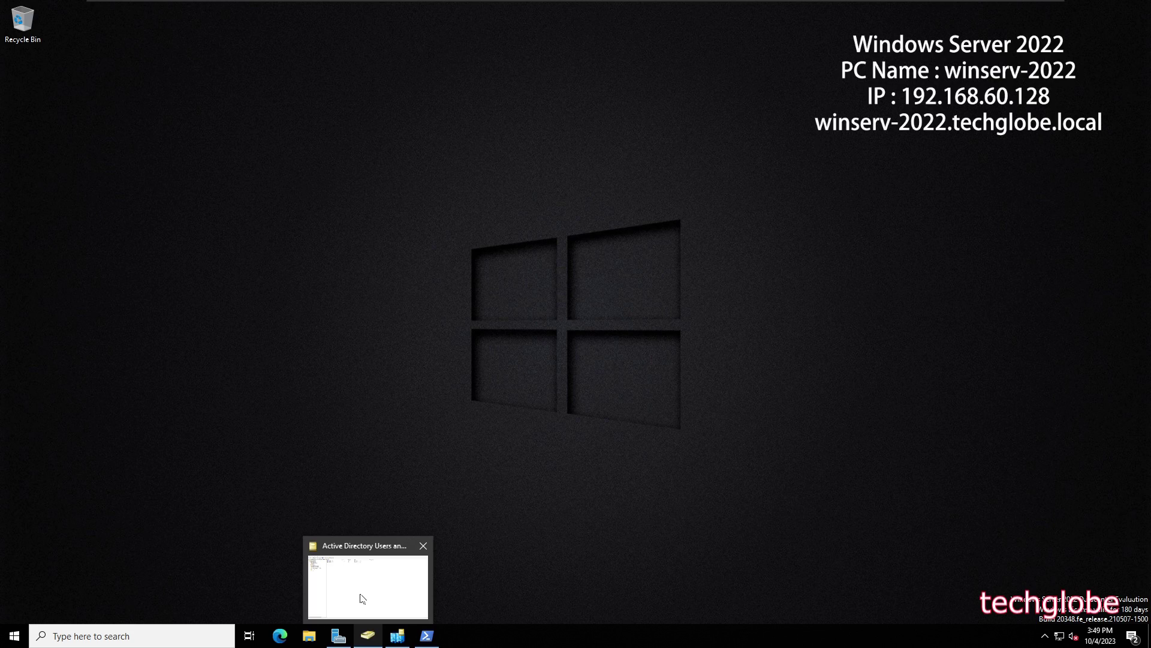
pyautogui.click(363, 597)
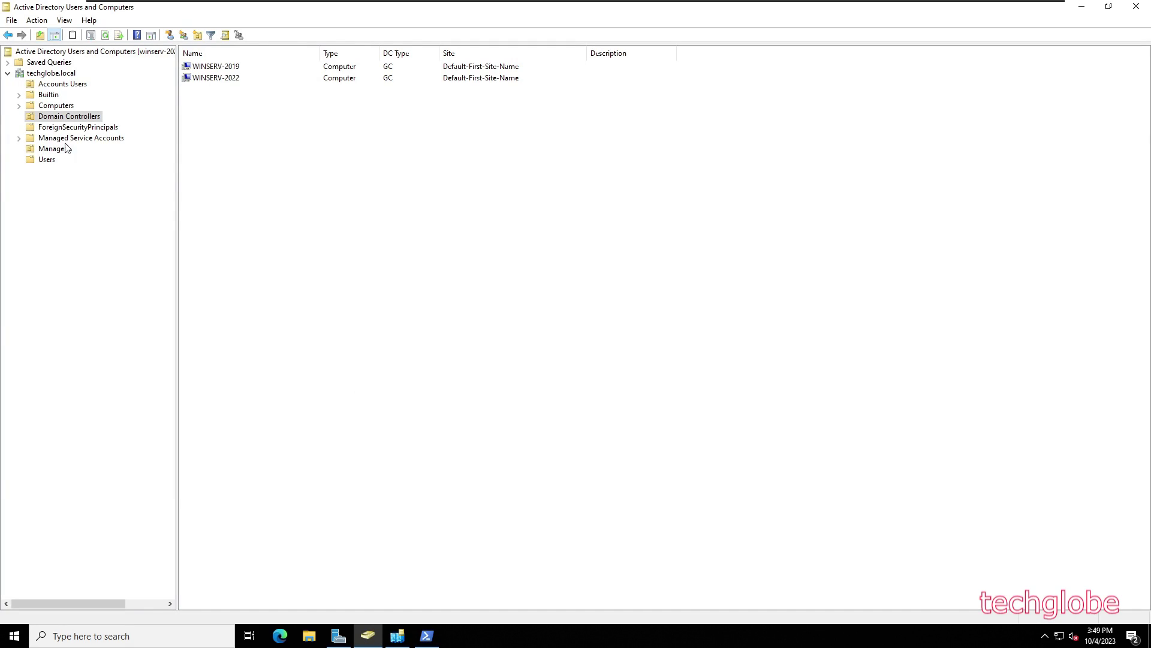
pyautogui.click(42, 160)
pyautogui.click(51, 148)
pyautogui.click(77, 87)
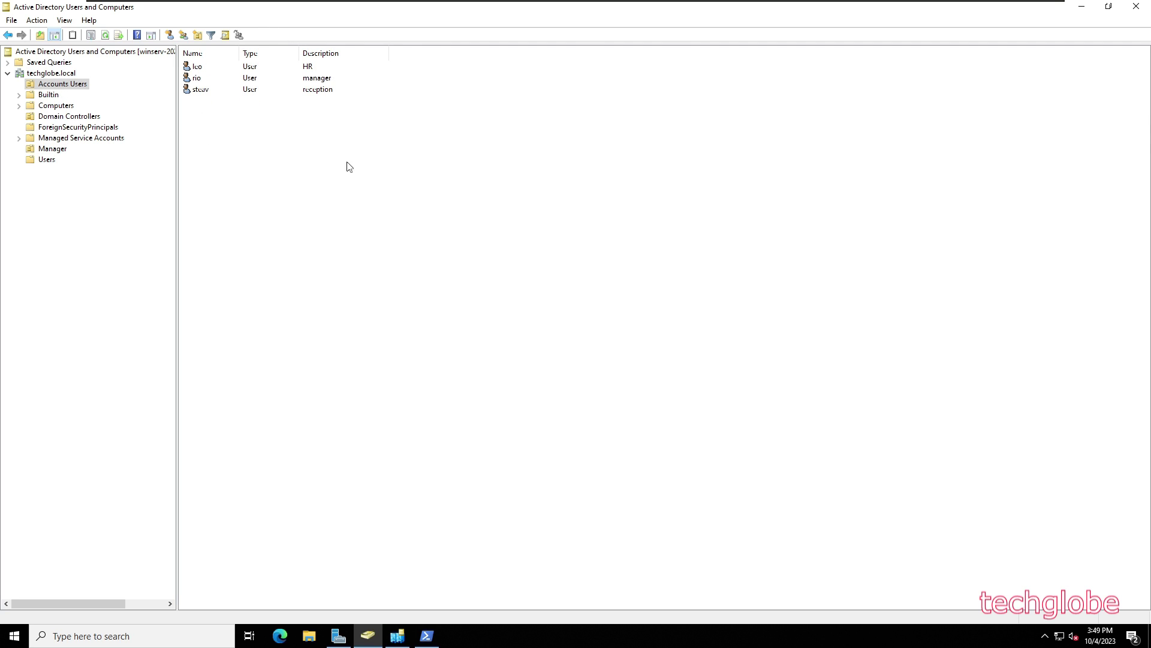
pyautogui.moveTo(646, 3)
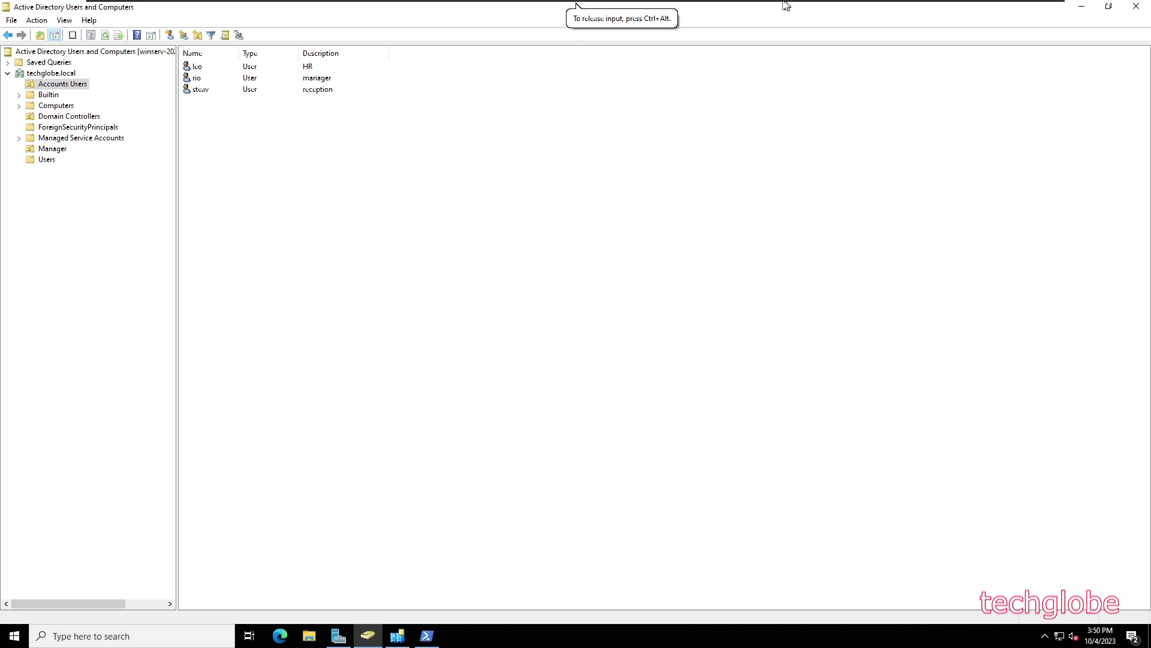
pyautogui.click(52, 149)
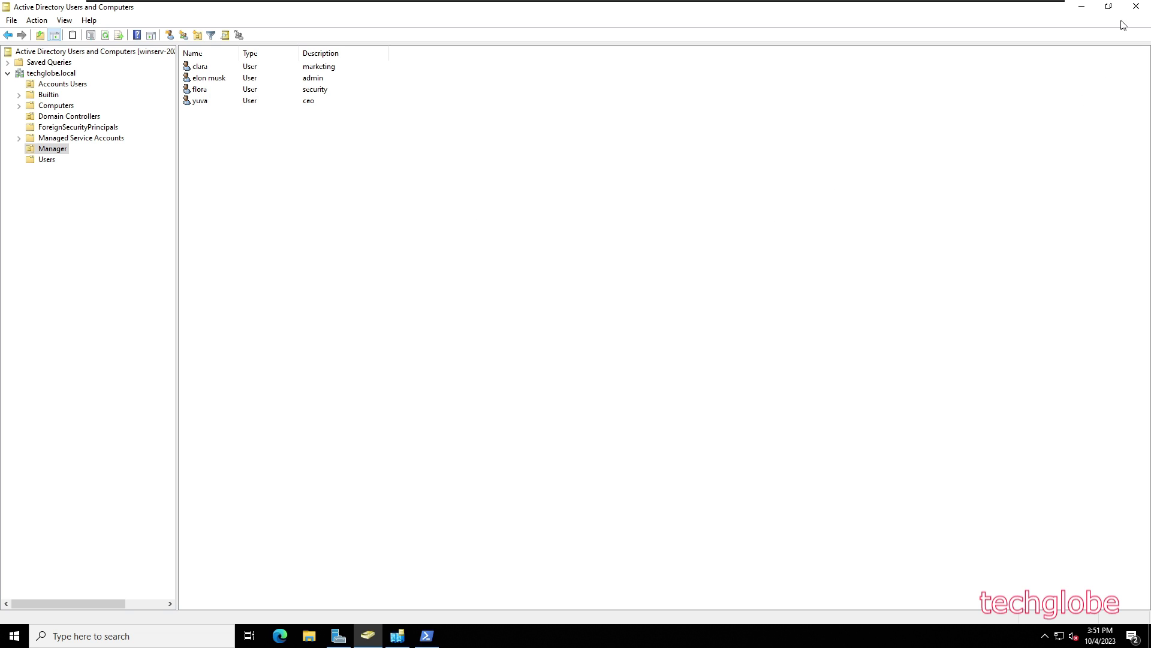
pyautogui.click(1097, 8)
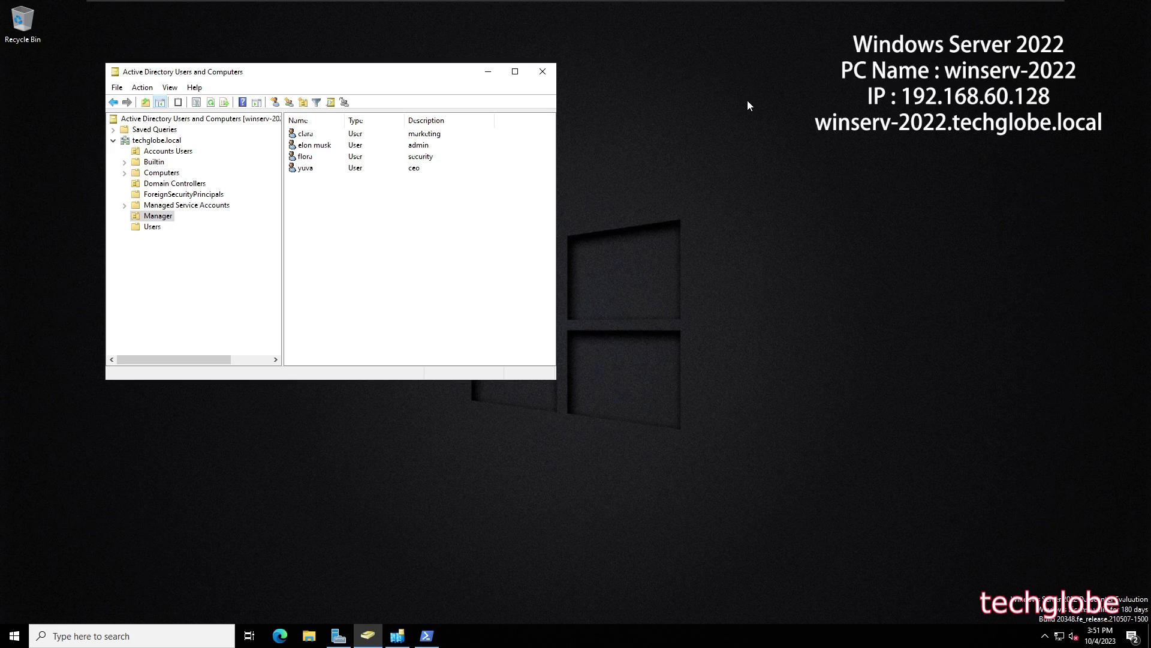